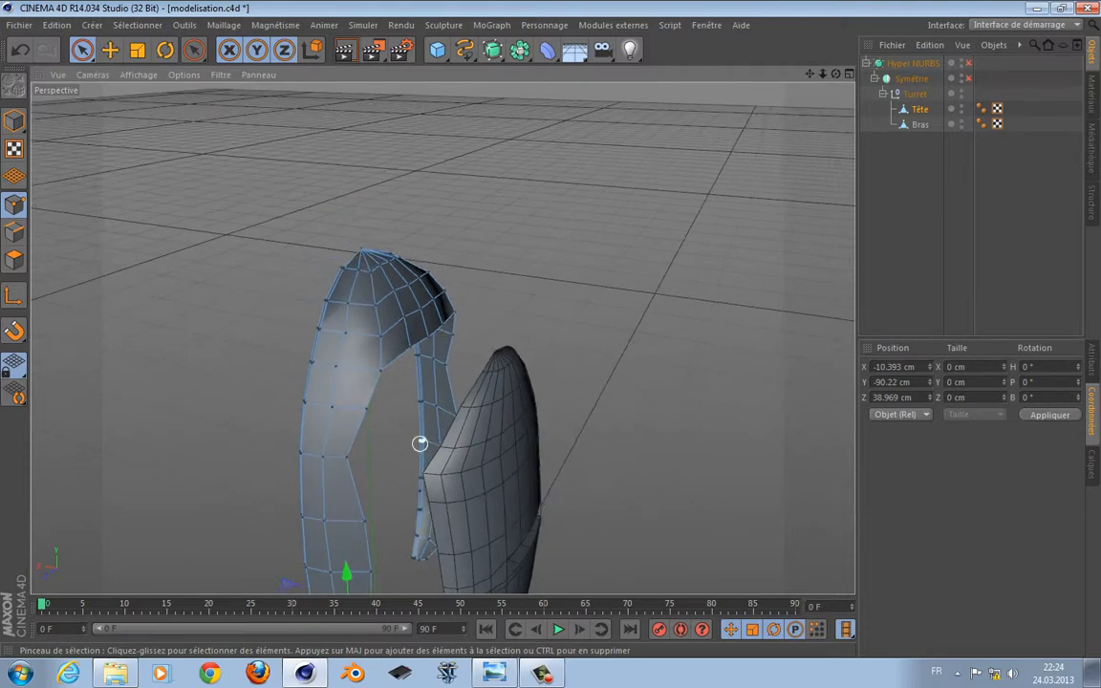
Switch to edge editing and select the two central edges on the lower rim at the top of the Tête arch
alt+drag(468, 465, 464, 368)
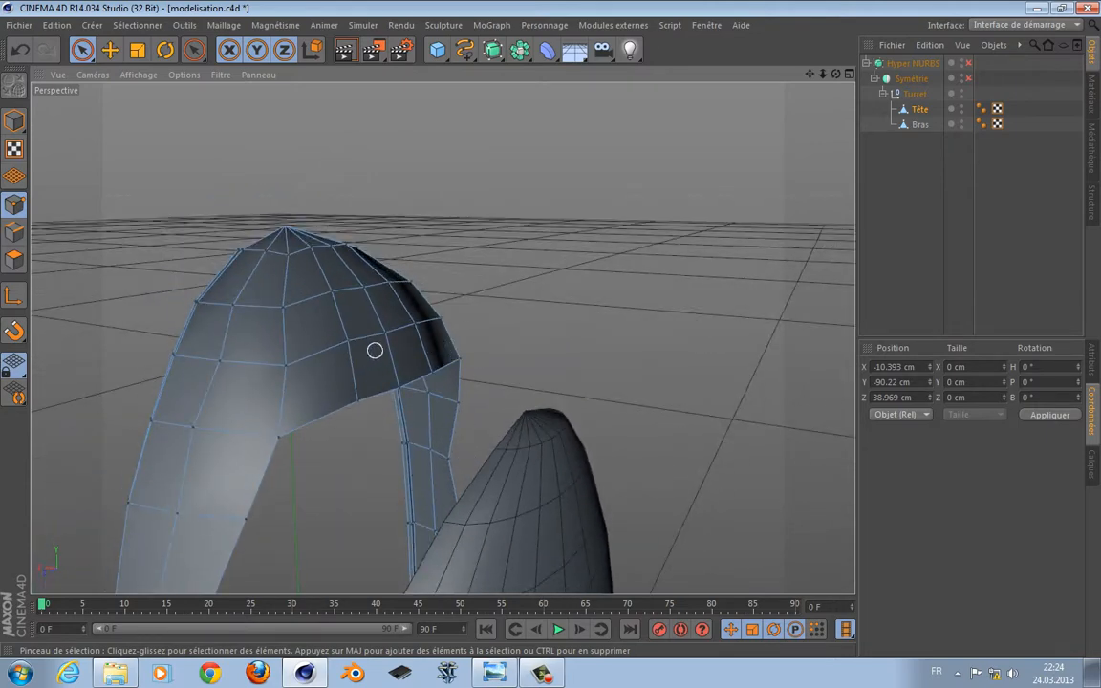
click(13, 232)
click(82, 50)
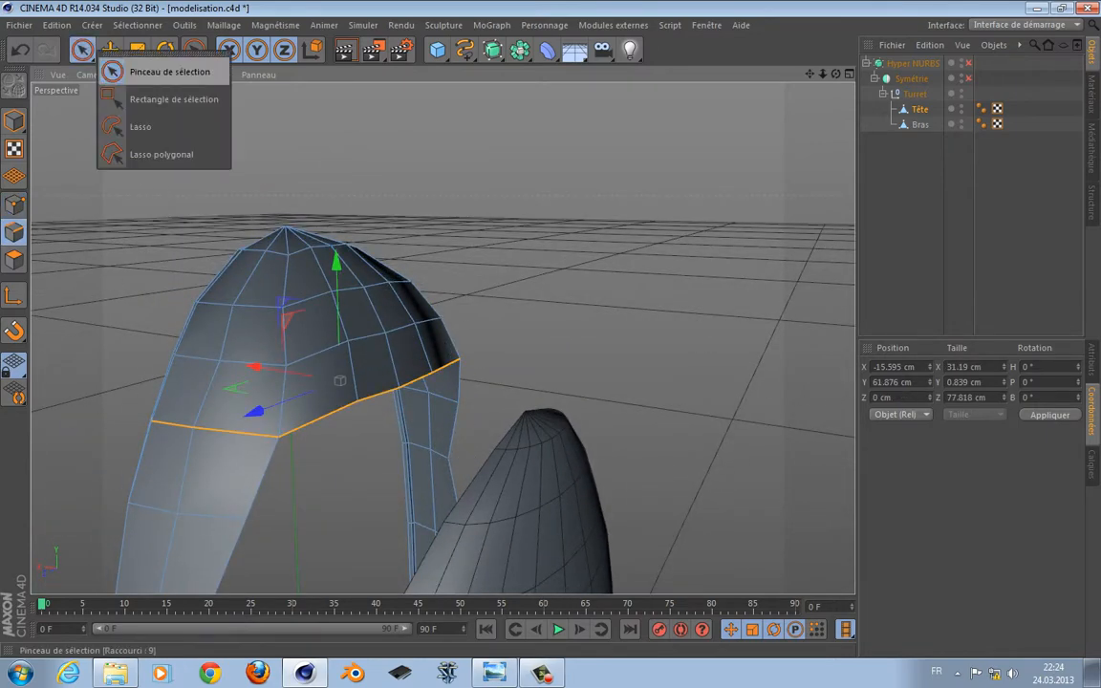
click(153, 72)
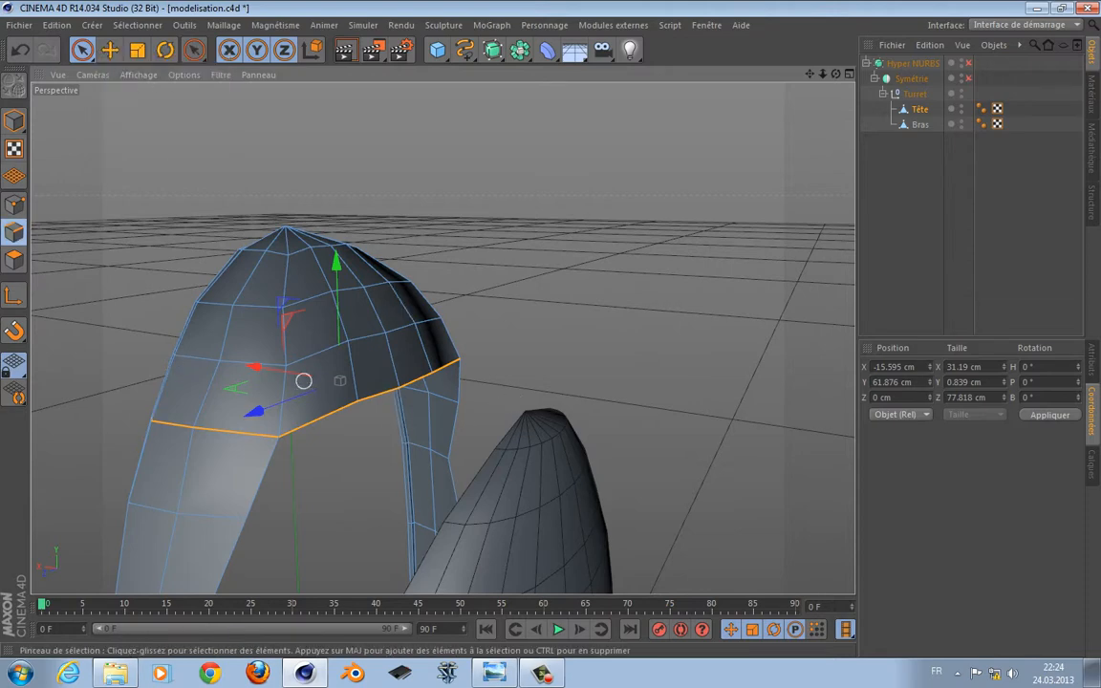
alt+drag(374, 396, 359, 380)
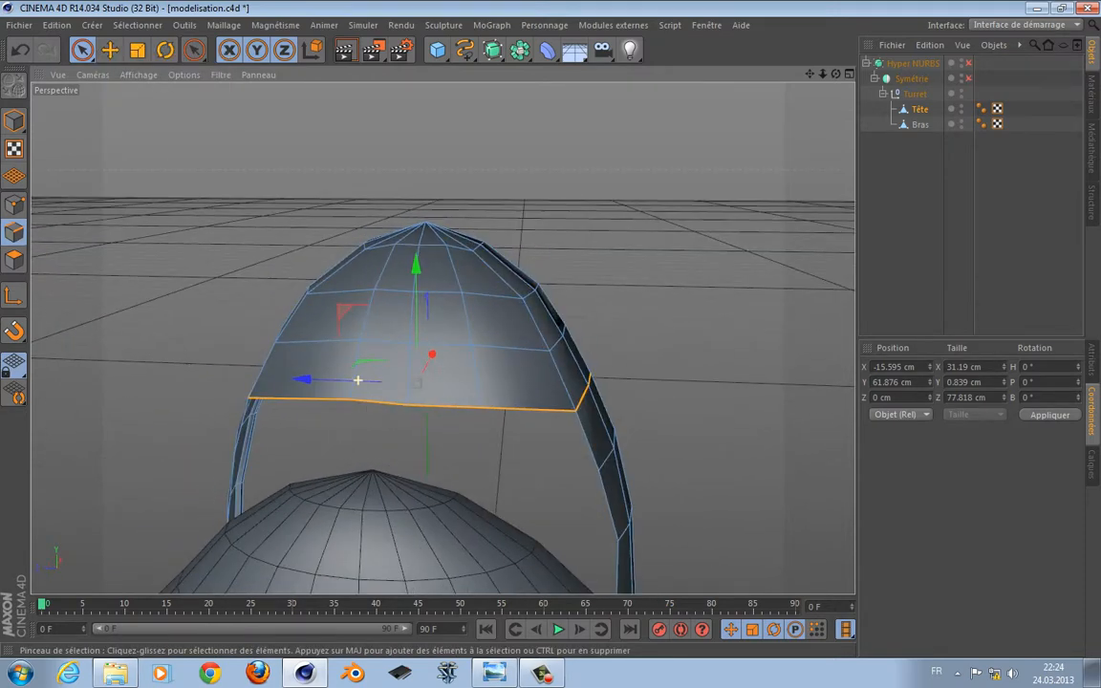
click(458, 431)
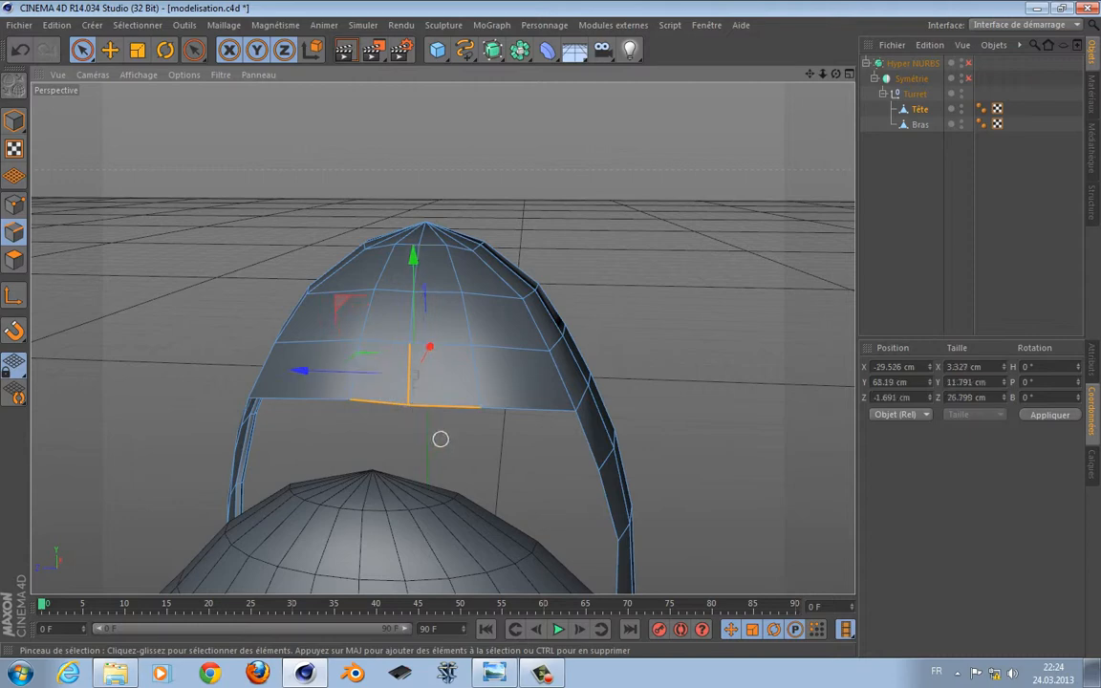
alt+drag(440, 440, 442, 337)
alt+drag(443, 449, 549, 452)
drag(556, 292, 555, 275)
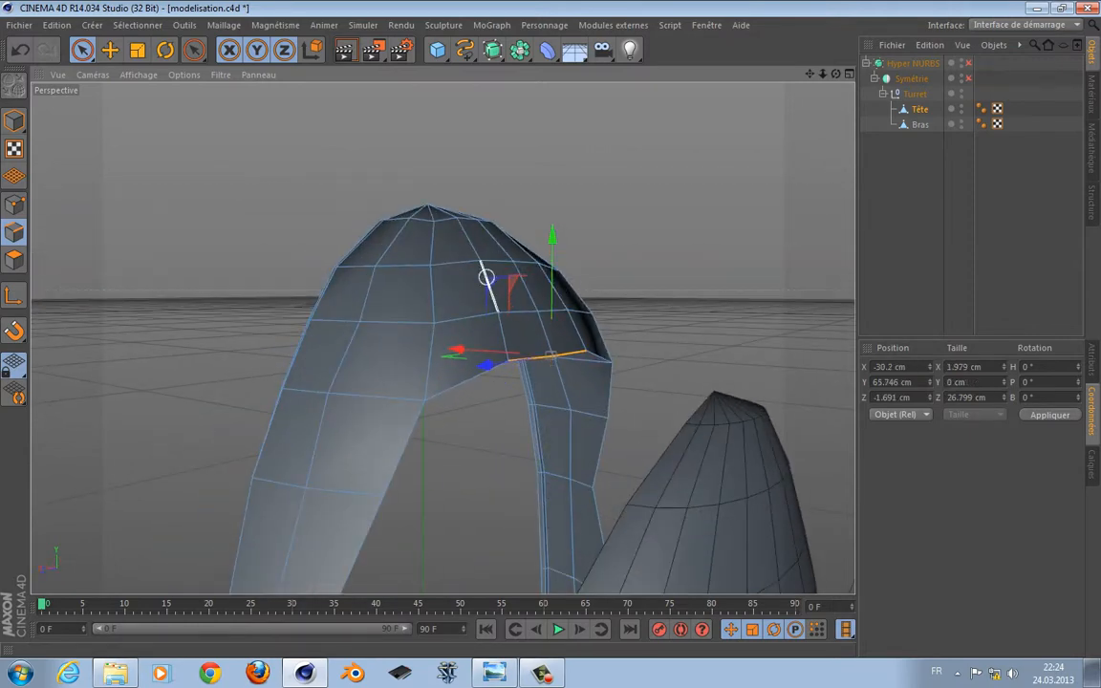
drag(484, 364, 483, 354)
drag(509, 270, 508, 261)
alt+drag(610, 381, 403, 483)
key(ctrl+z)
key(ctrl+z)
key(ctrl+z)
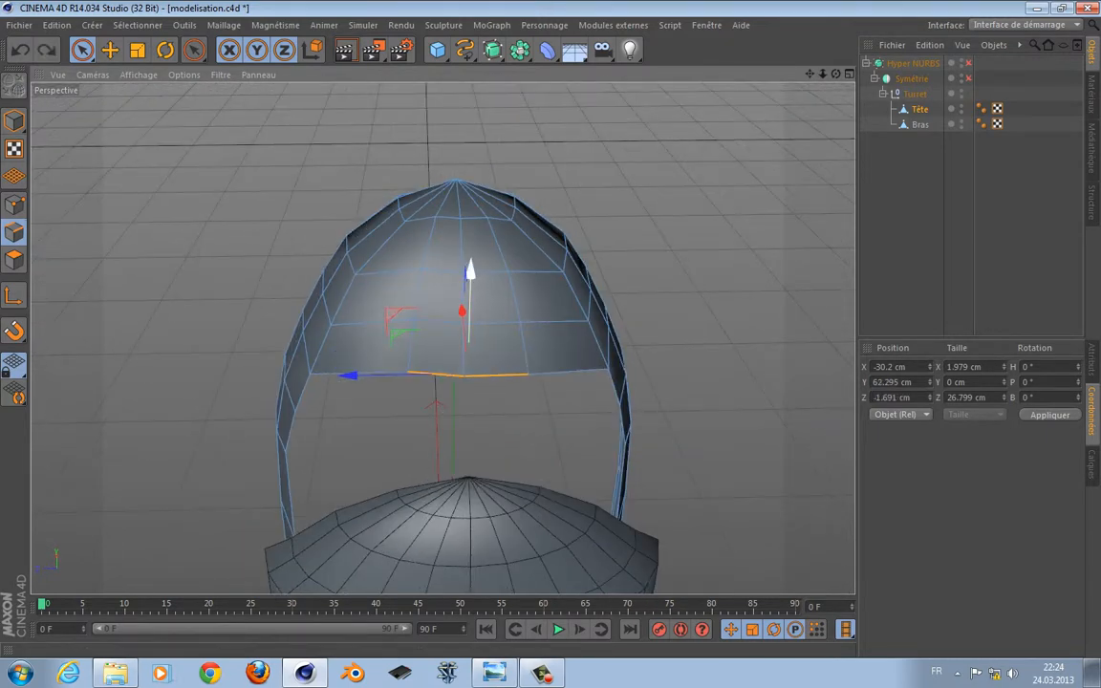
Move the two selected rim edges of the Tête to about X -29.364 cm and Y 70.42 cm
alt+drag(494, 292, 466, 225)
alt+drag(442, 336, 409, 332)
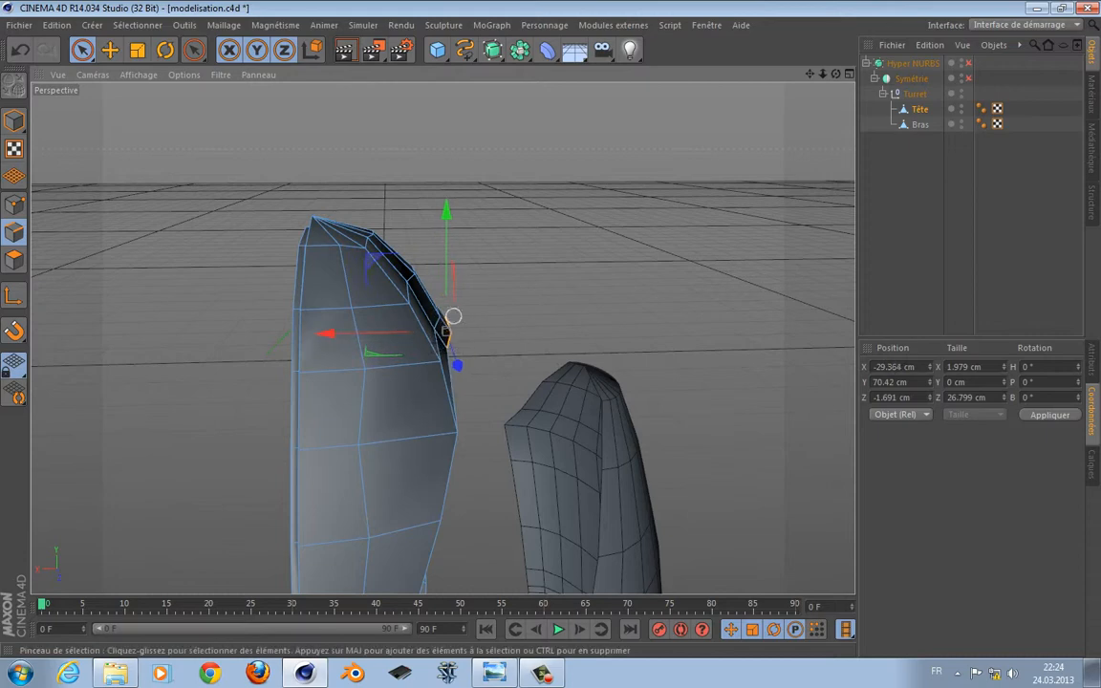
alt+drag(531, 296, 442, 336)
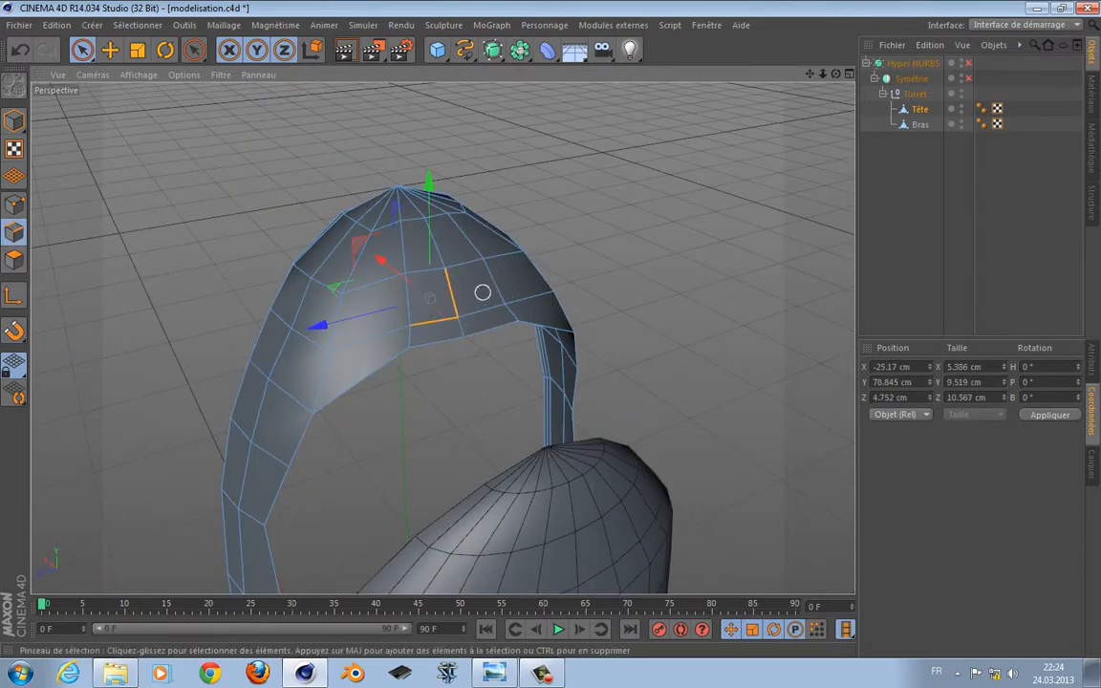
Select the two central edges of a higher row on the Tête and move them to about X -20.614 cm, Y 85.864 cm
drag(469, 308, 369, 313)
key(ctrl+z)
shift+click(484, 312)
click(393, 334)
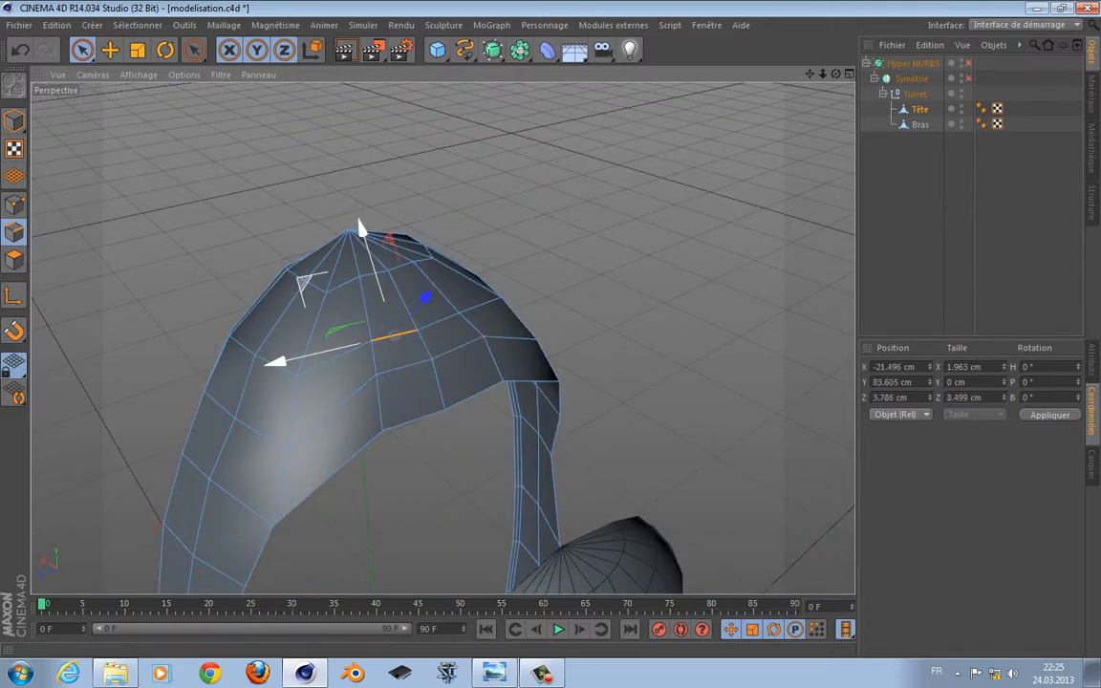
drag(304, 283, 315, 310)
key(ctrl+z)
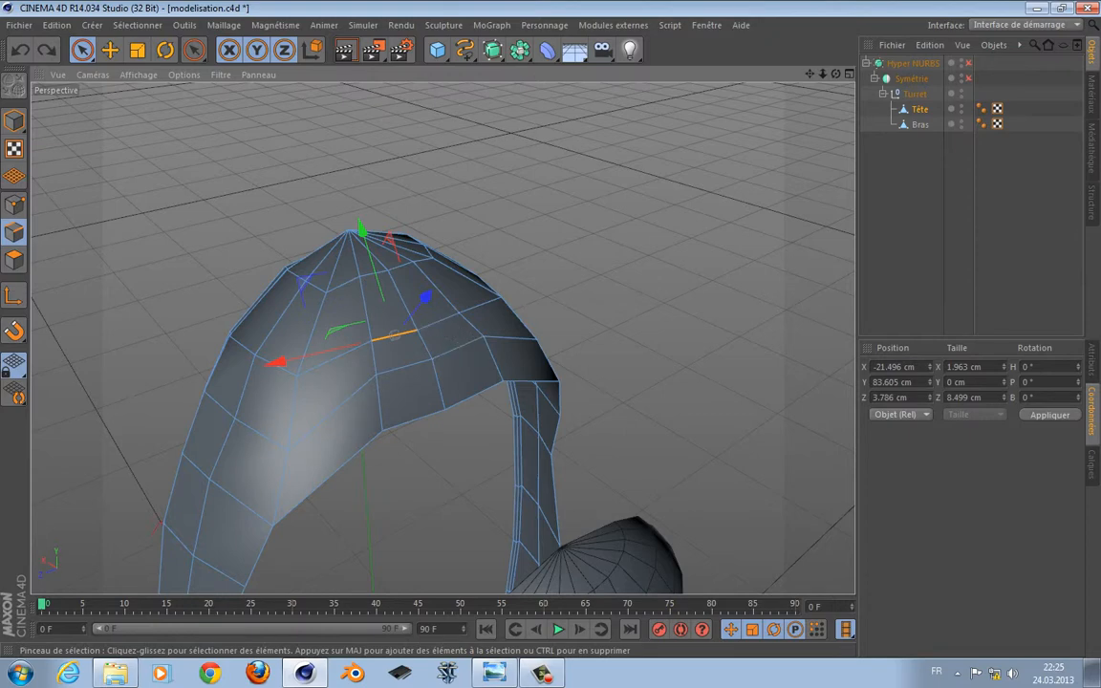
shift+click(437, 322)
alt+drag(521, 307, 669, 238)
drag(524, 283, 443, 339)
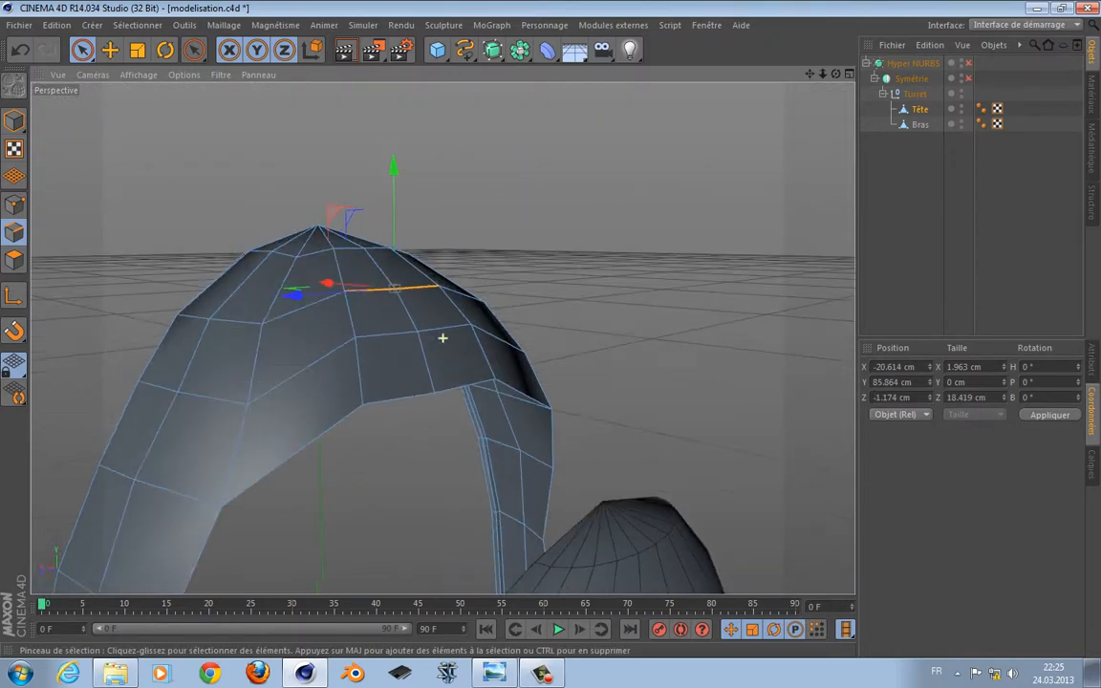
Switch to point editing and shift the central rim point of the Tête arch in the XY plane
click(14, 204)
alt+drag(447, 397, 487, 432)
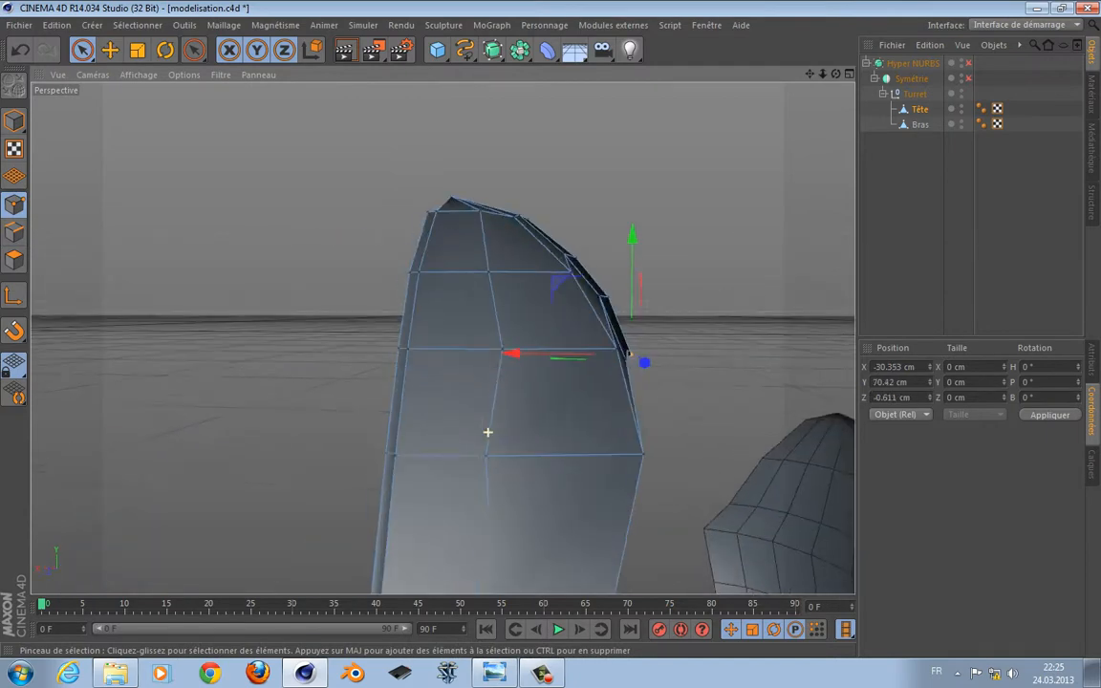
drag(564, 279, 401, 341)
Select the four symmetrical side points of the Tête arch and move them to about X -20.7 cm, Y 76.99 cm
alt+drag(287, 209, 472, 296)
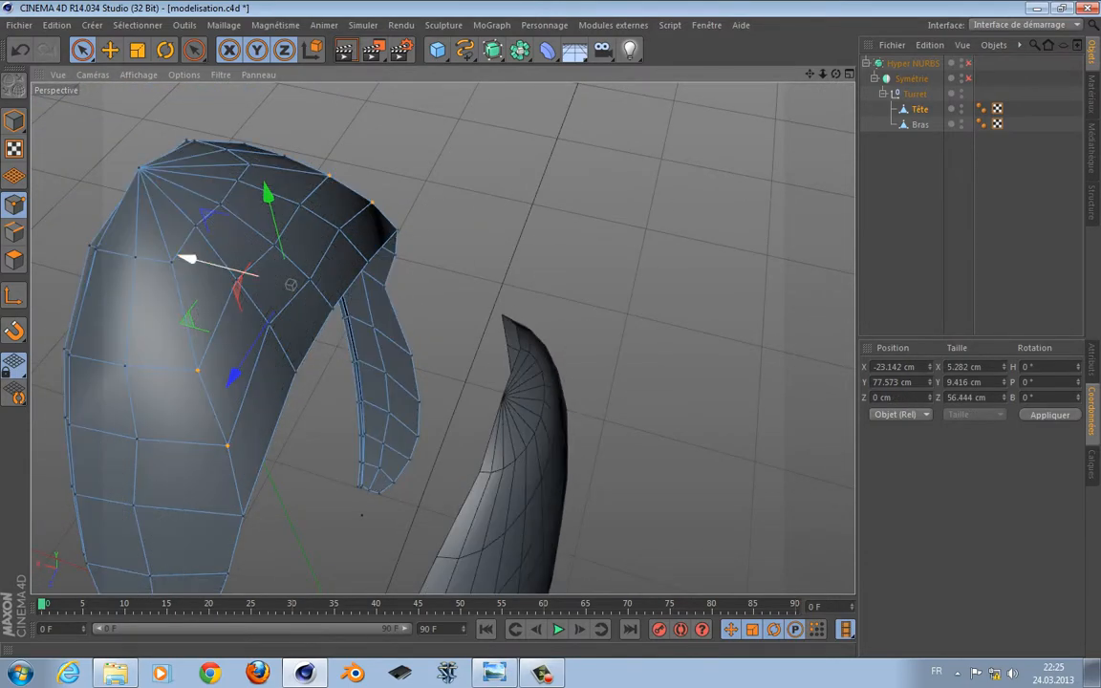
drag(187, 256, 283, 294)
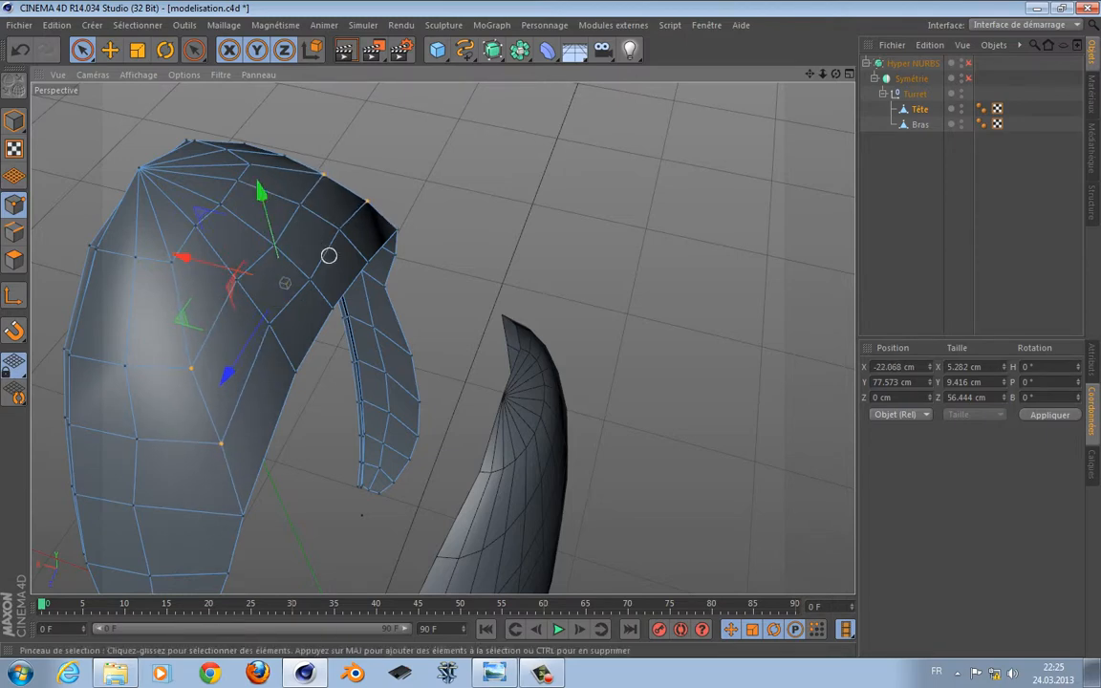
alt+drag(329, 255, 442, 337)
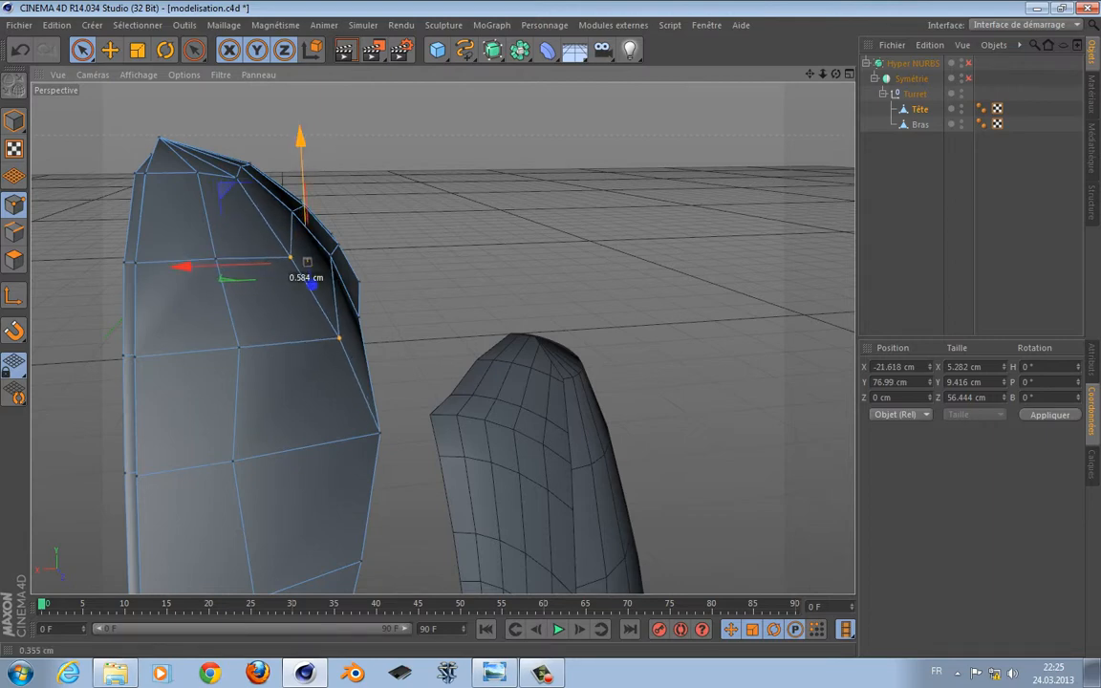
drag(300, 140, 300, 140)
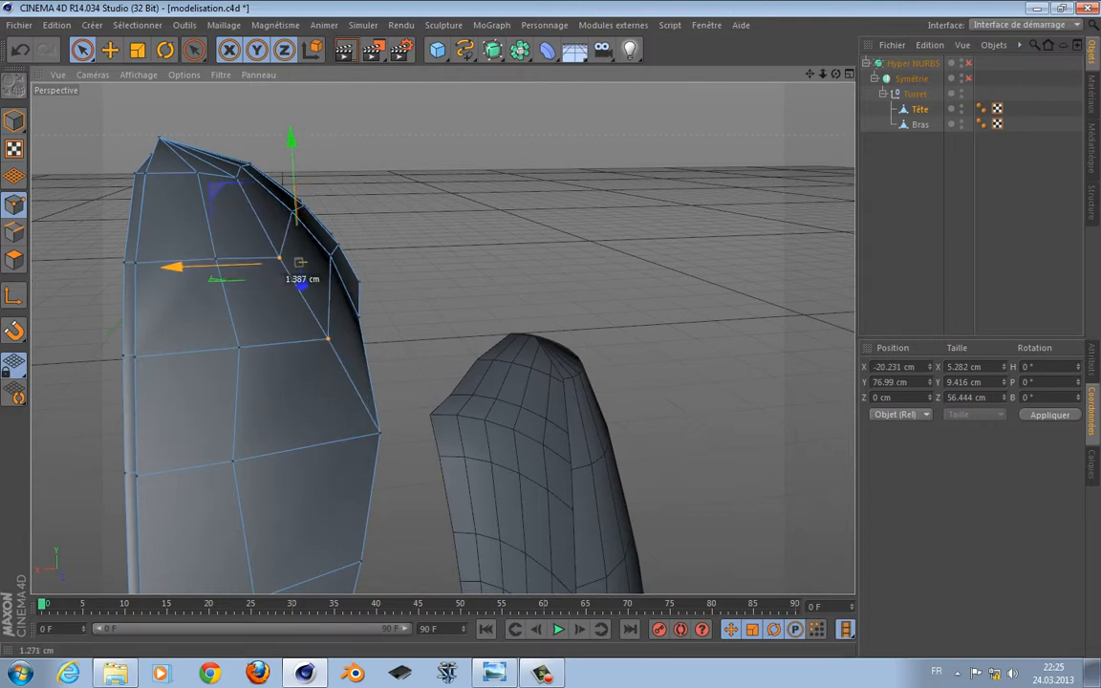
Enable the Hyper NURBS smoothing and check the curvature of the Tête from several angles
key(q)
drag(299, 262, 442, 338)
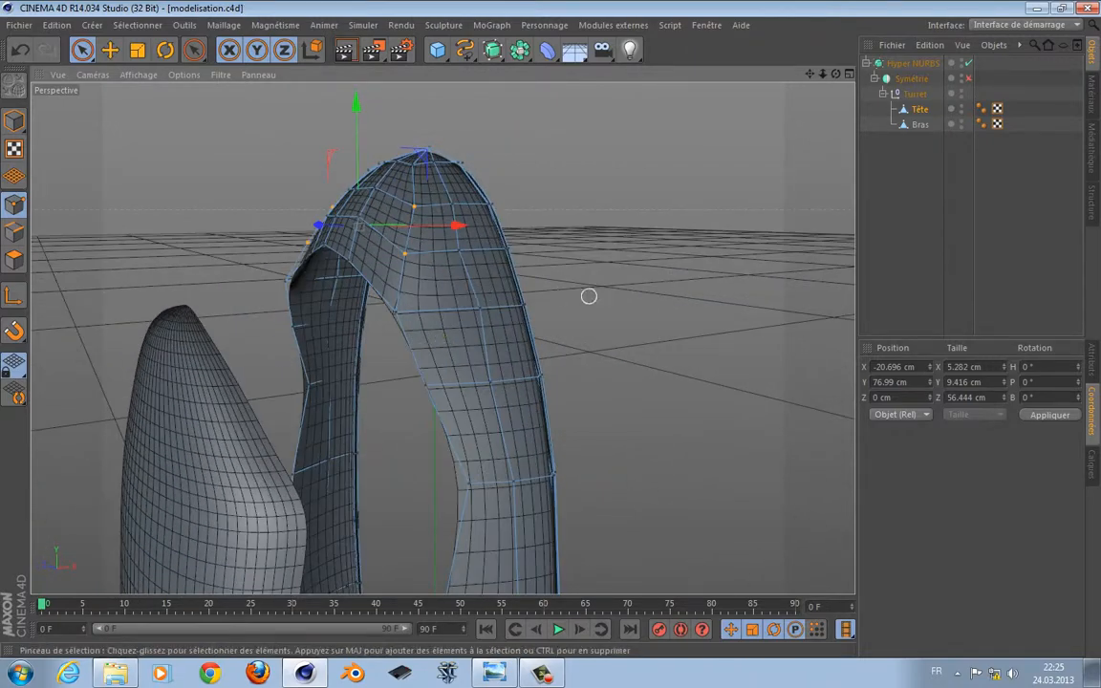
alt+drag(588, 296, 509, 282)
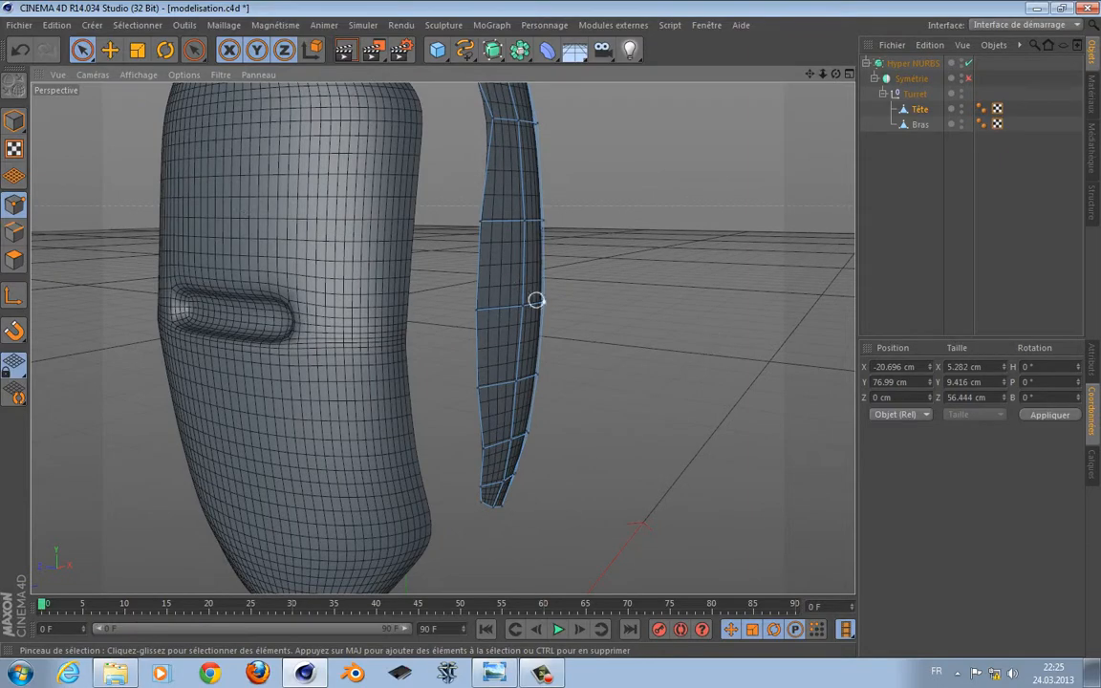
On the Bras object, select the two opposite outer points below its tip and scale them along Z to about 75.304 cm apart
click(919, 125)
alt+drag(725, 169, 443, 338)
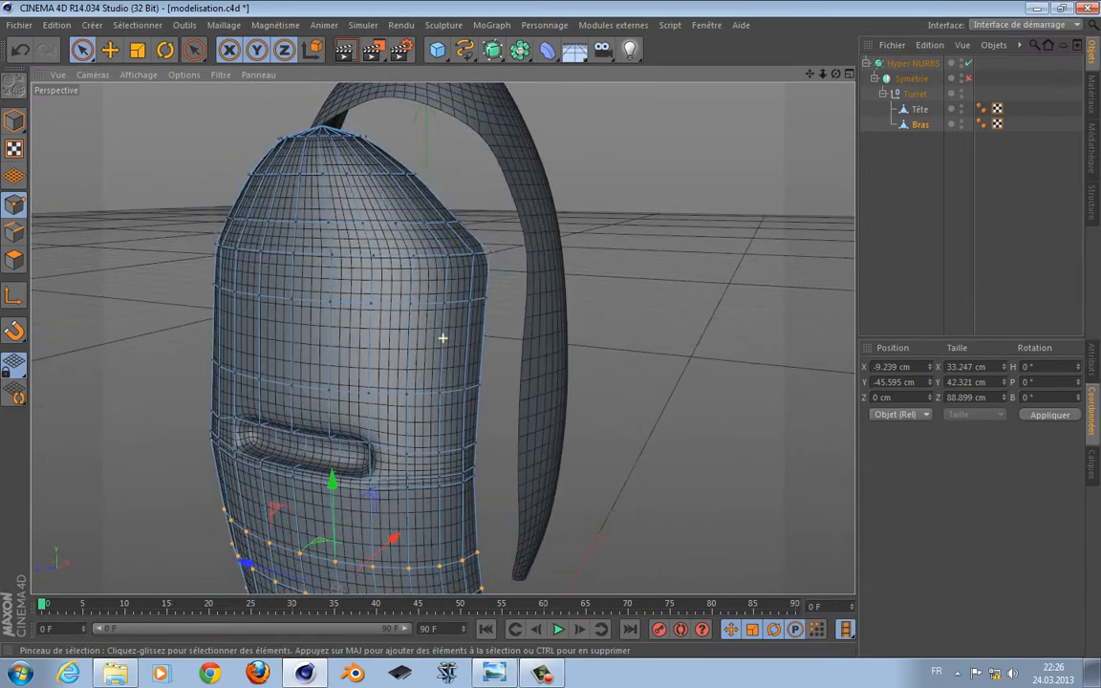
alt+drag(261, 188, 371, 242)
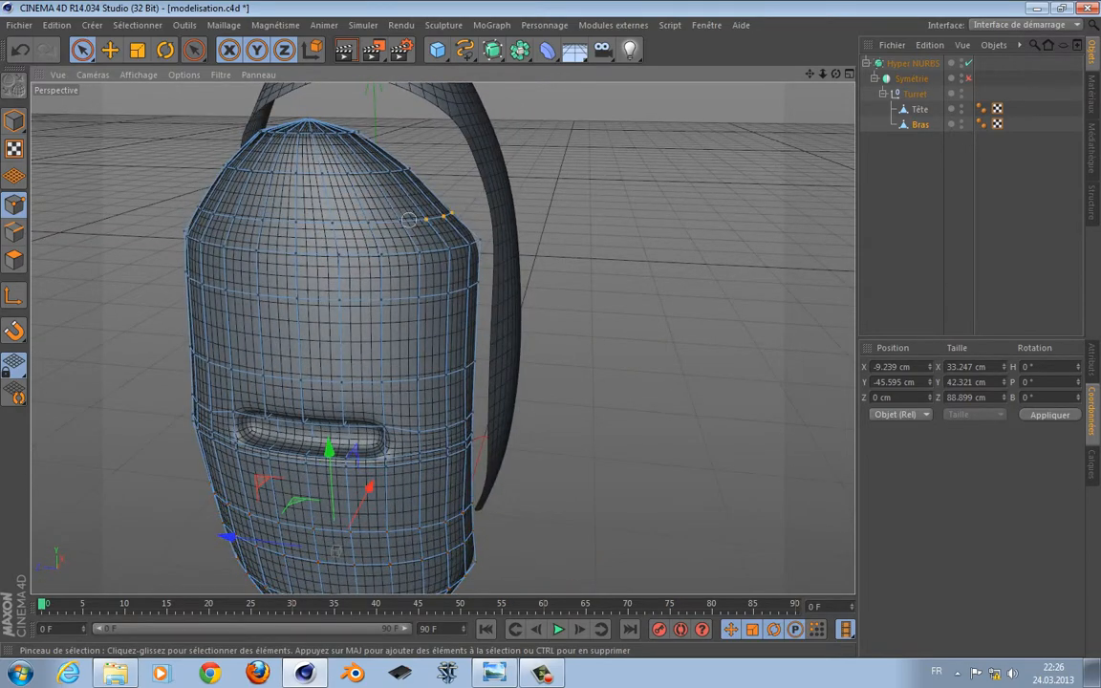
alt+drag(235, 215, 334, 225)
alt+drag(402, 223, 703, 182)
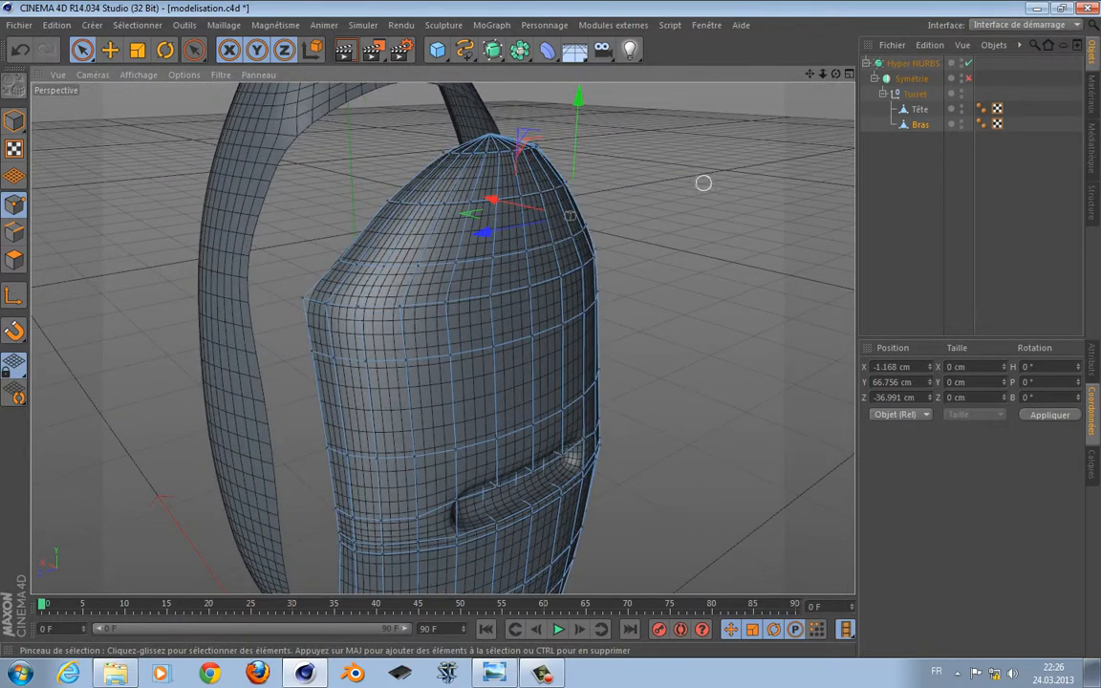
alt+drag(312, 253, 442, 337)
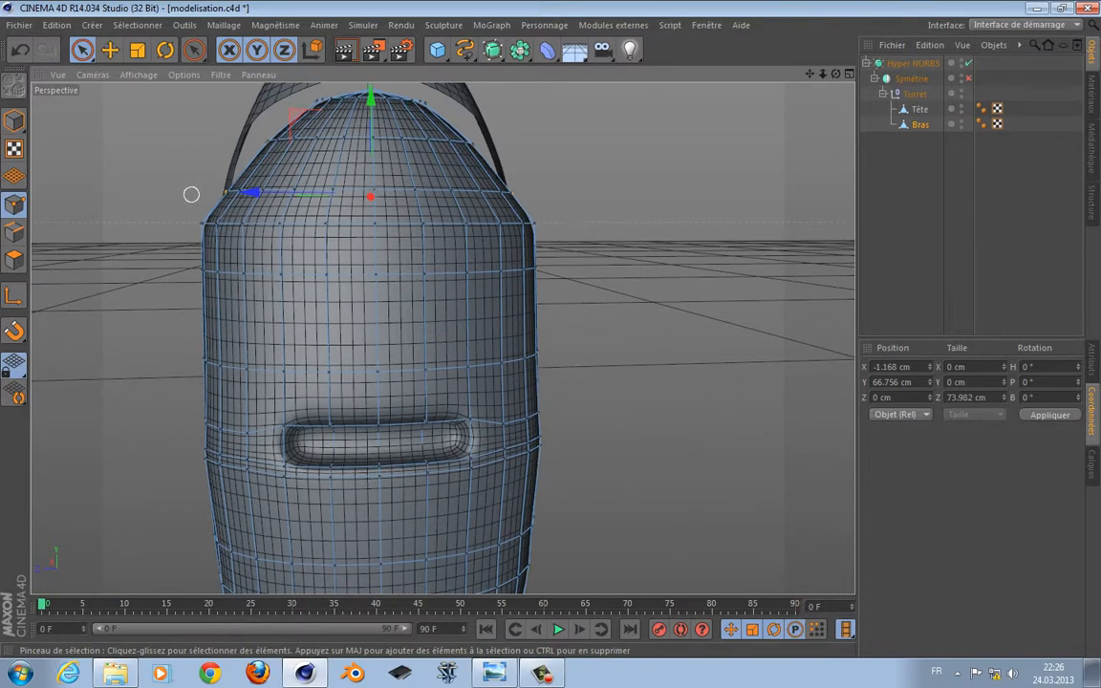
drag(228, 195, 244, 192)
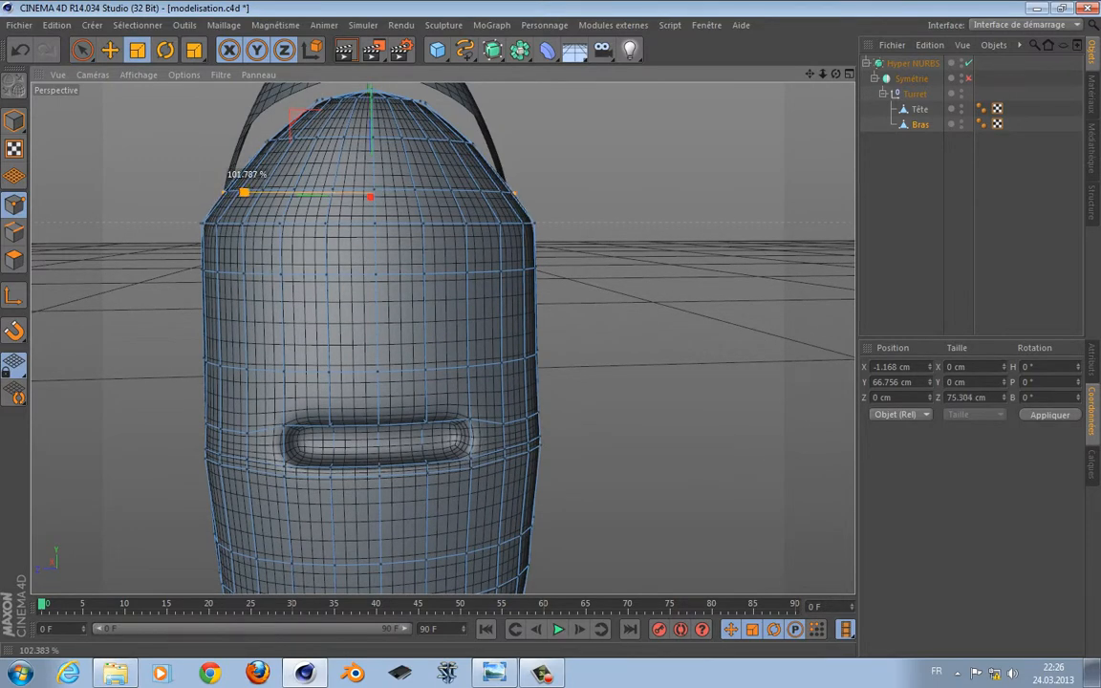
Inspect the Bras from below and the side, and compare it with the portalTurretSheet_S reference image in the photo viewer
alt+middle_drag(442, 338, 449, 192)
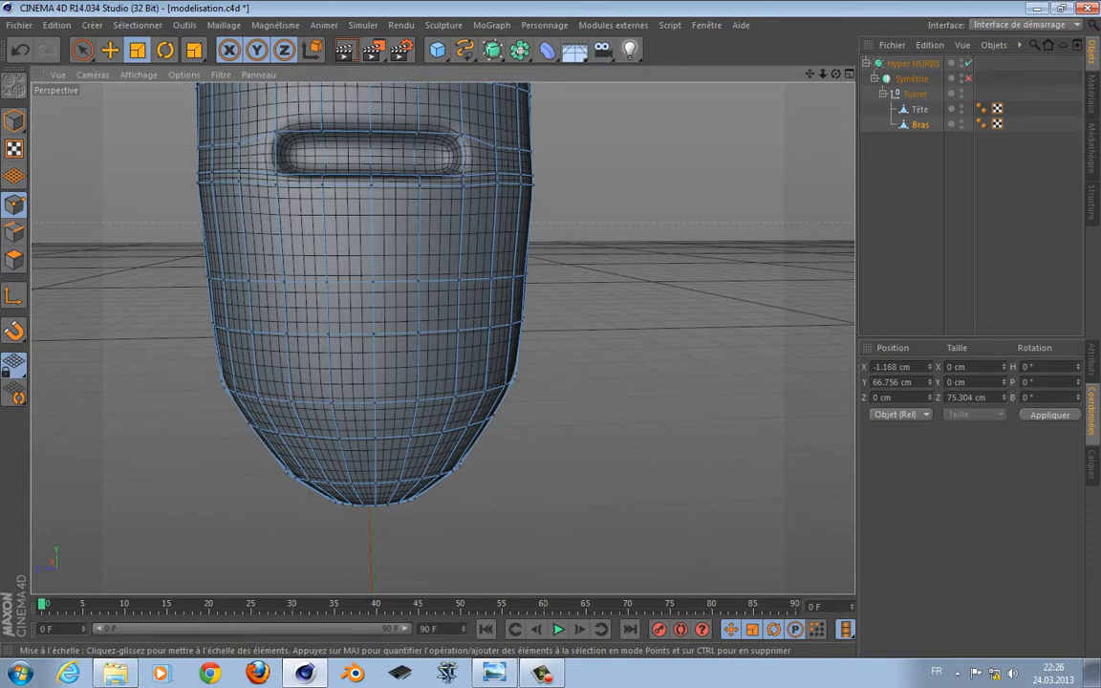
alt+drag(336, 261, 396, 302)
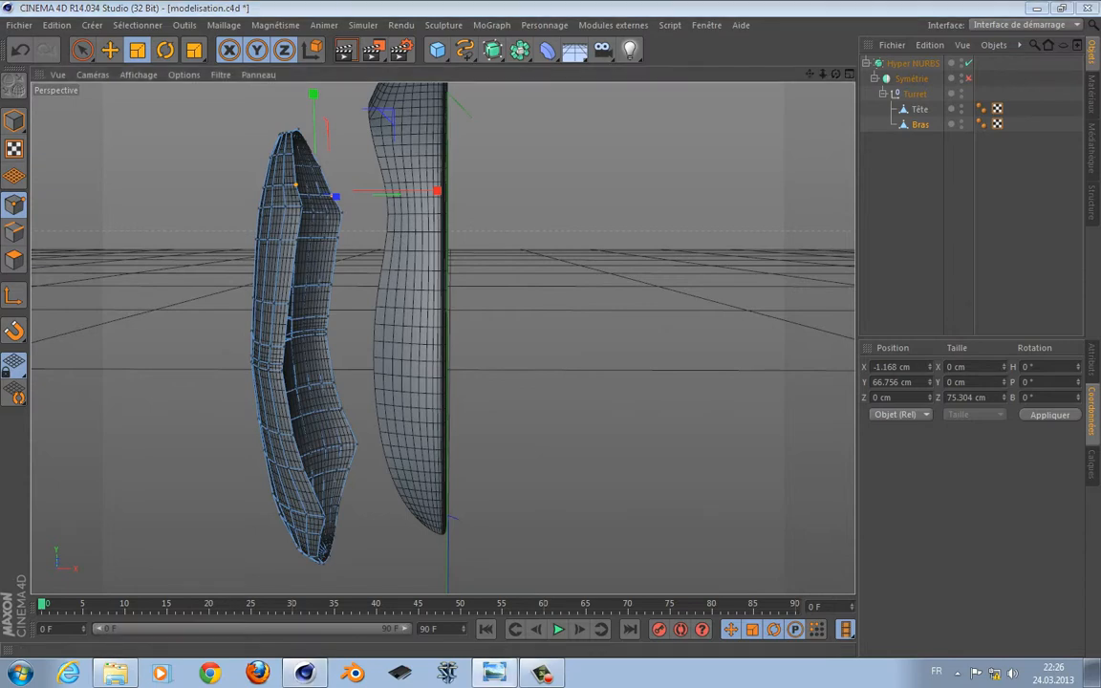
click(494, 672)
double_click(580, 115)
scroll(550, 326, up, 3)
scroll(551, 325, down, 1)
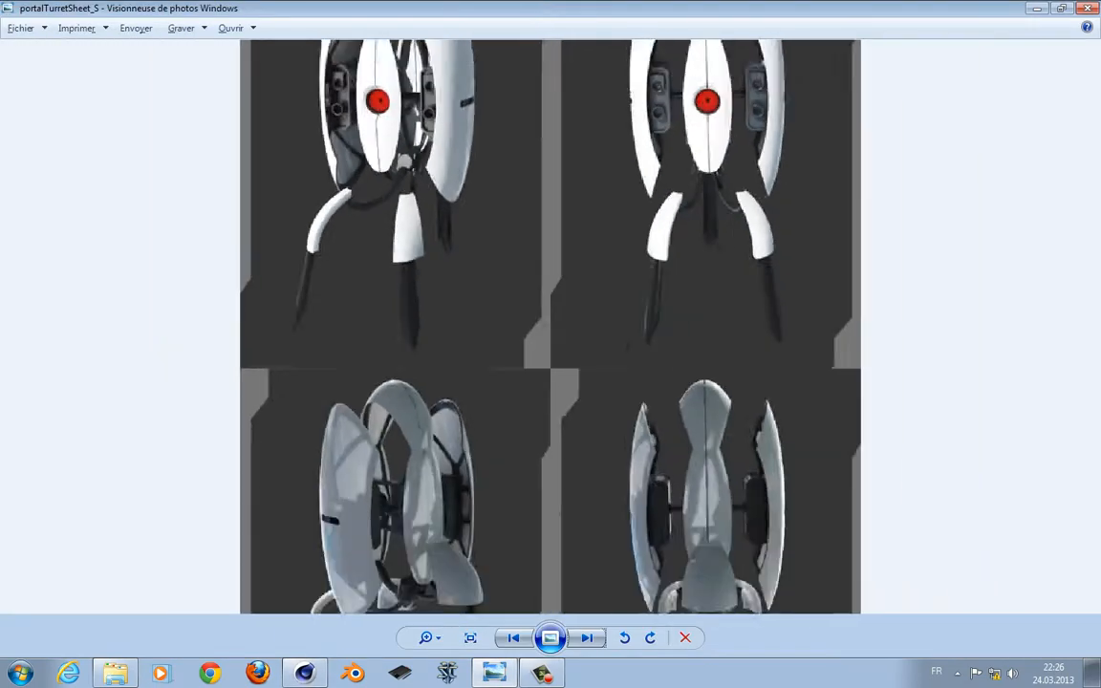
scroll(550, 326, down, 3)
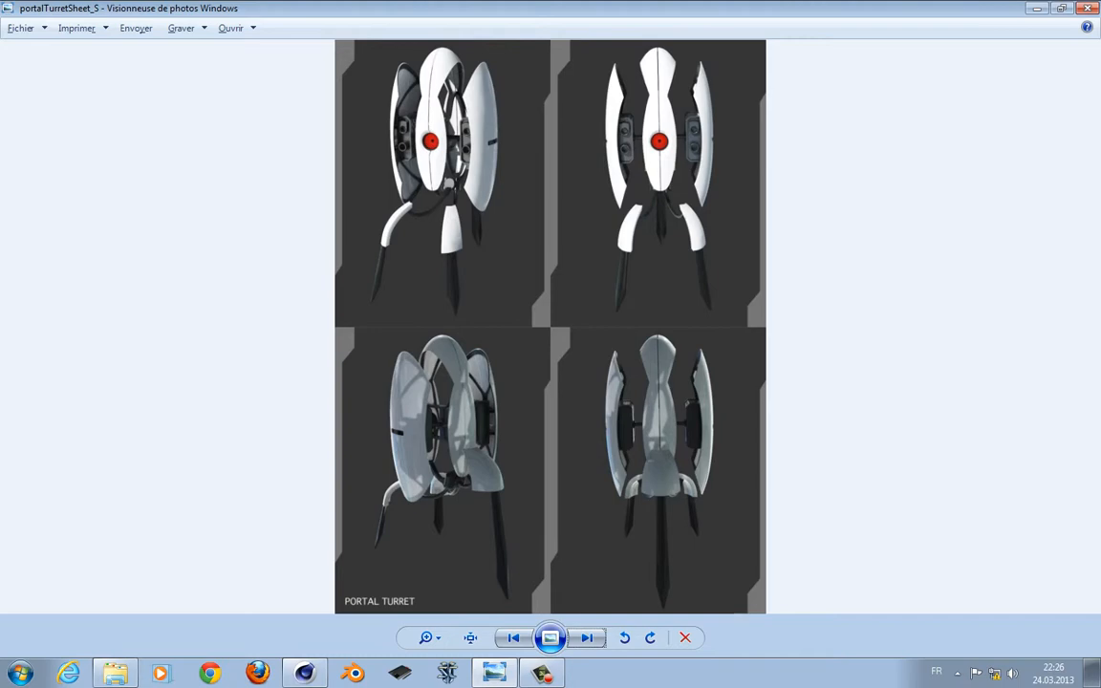
click(494, 672)
Look through the turret reference images in the Aperture Turrent folder, including apertureTurret_lowpoly and PortalTurret_Blueprint_Poster, and return to CINEMA 4D
click(115, 673)
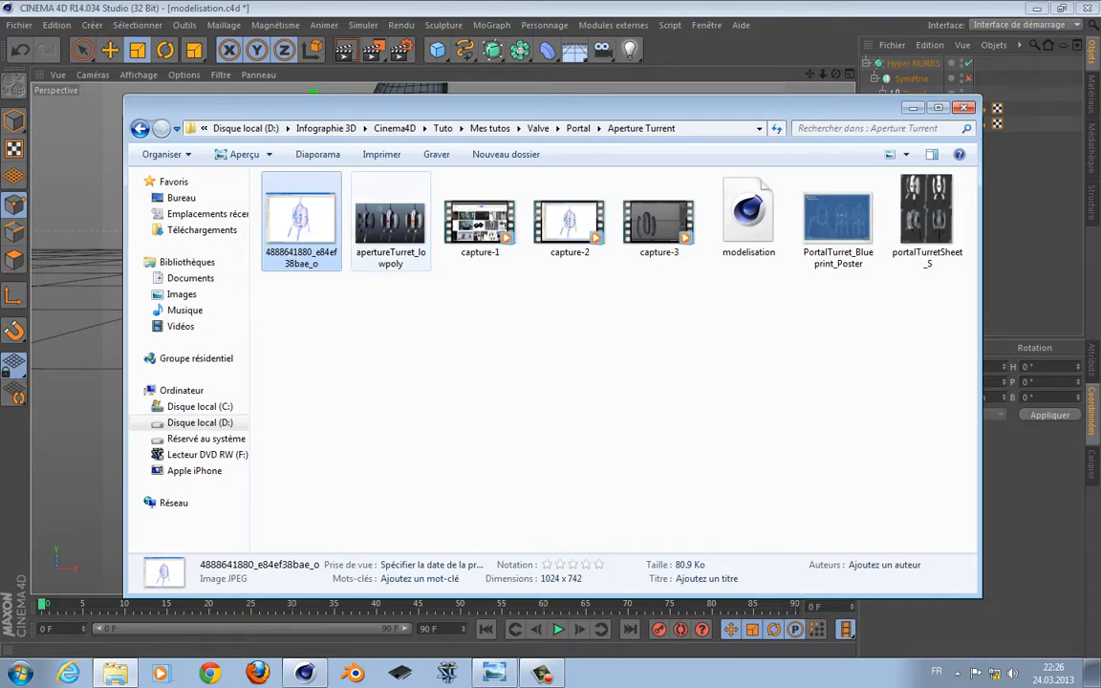
double_click(390, 224)
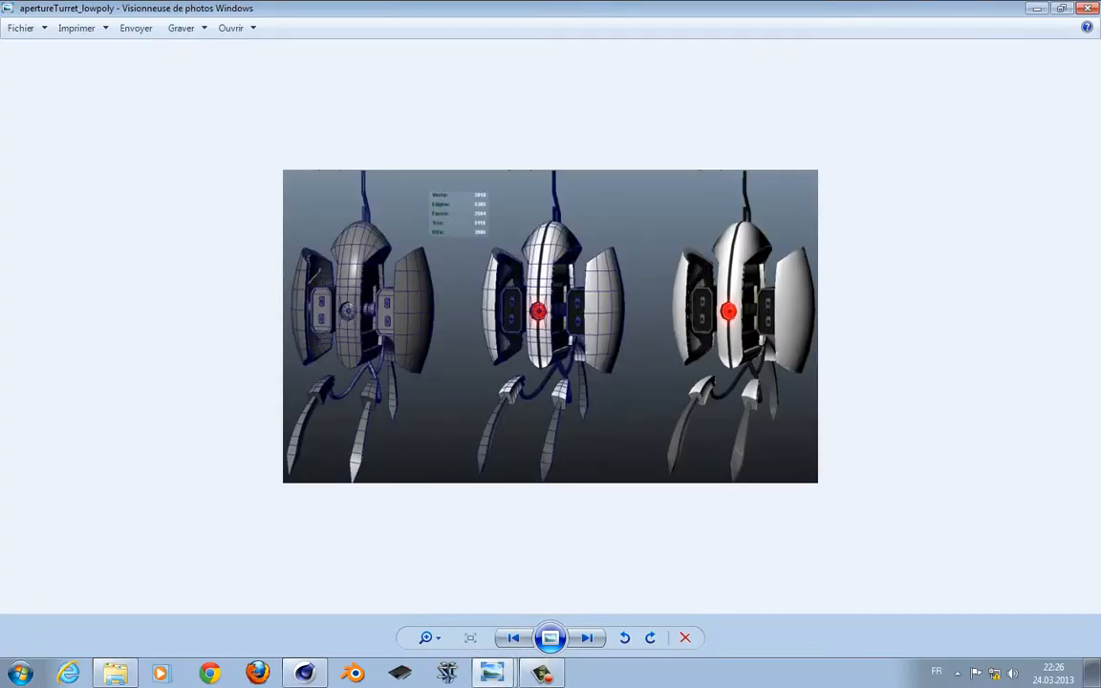
key(Right)
key(Right)
key(Right)
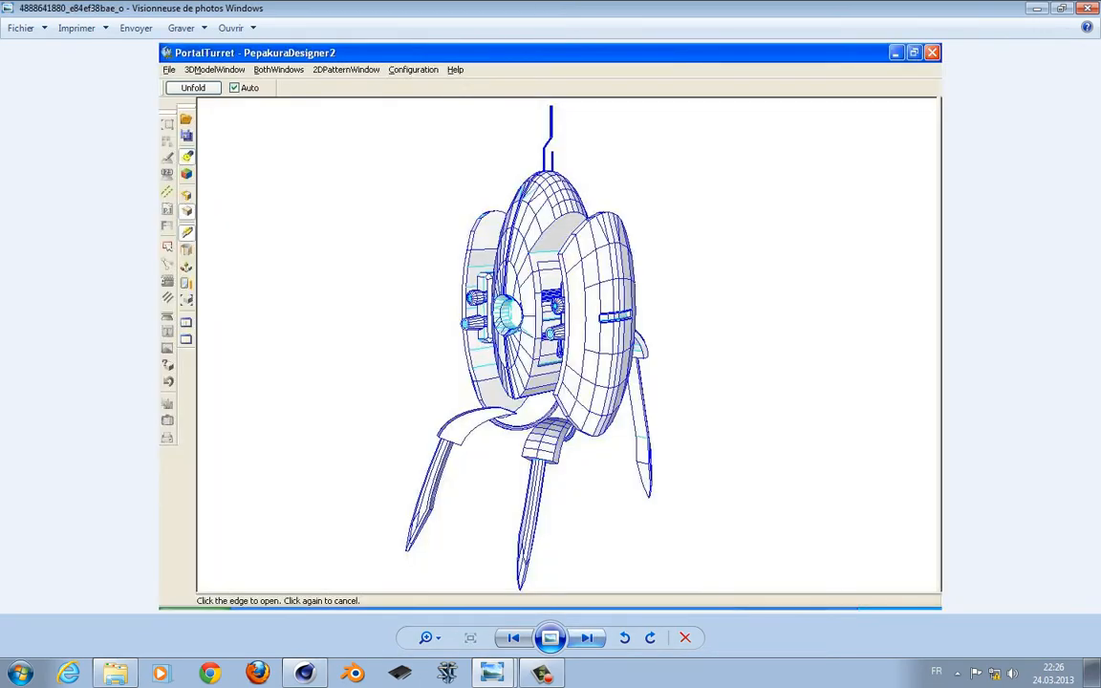
key(Right)
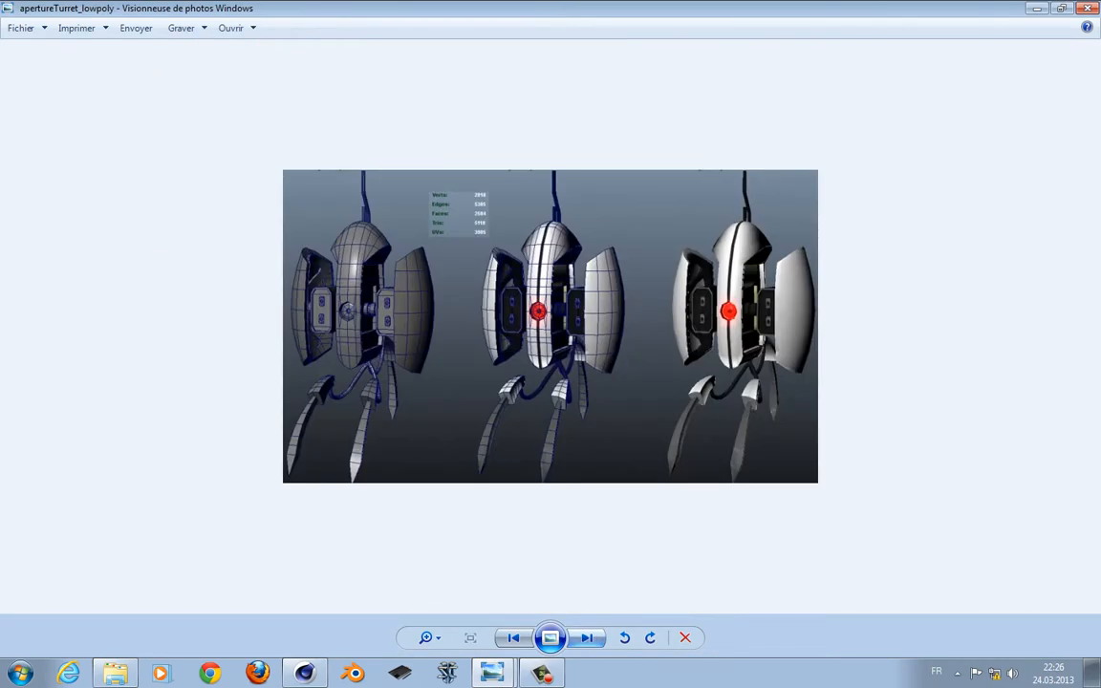
key(Right)
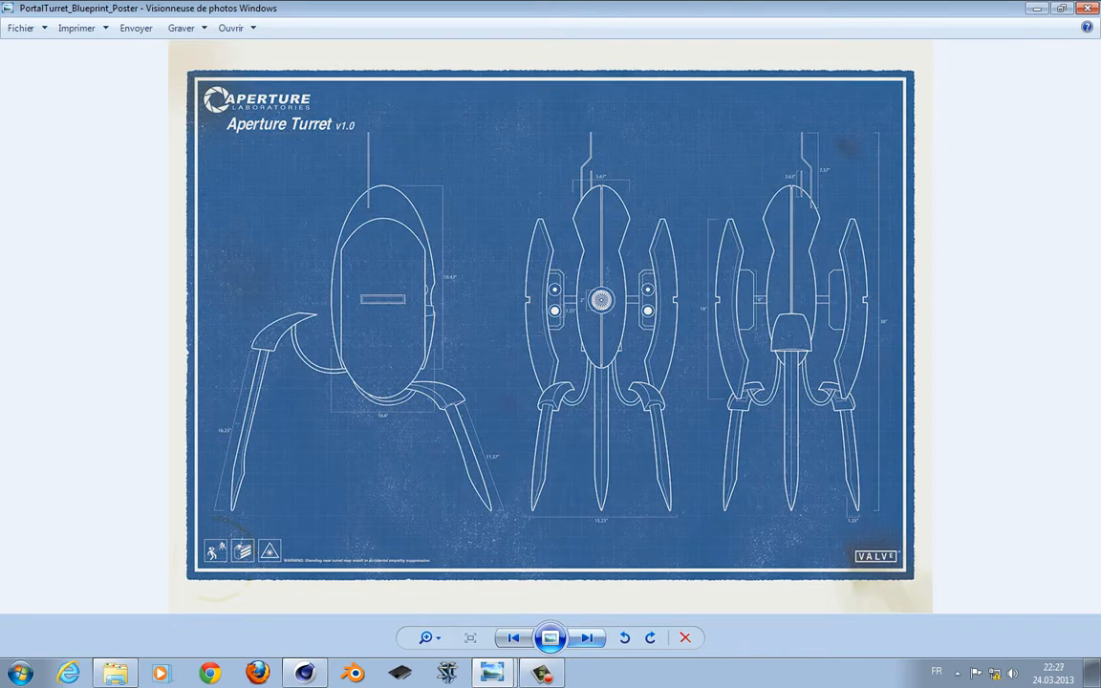
key(Escape)
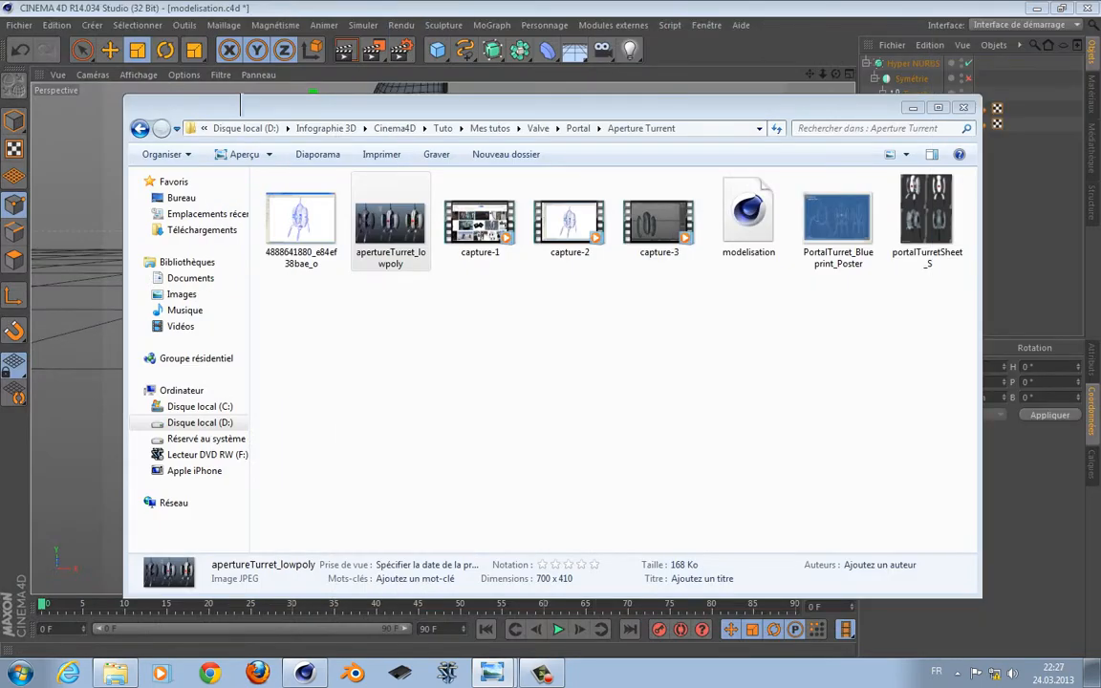
click(240, 87)
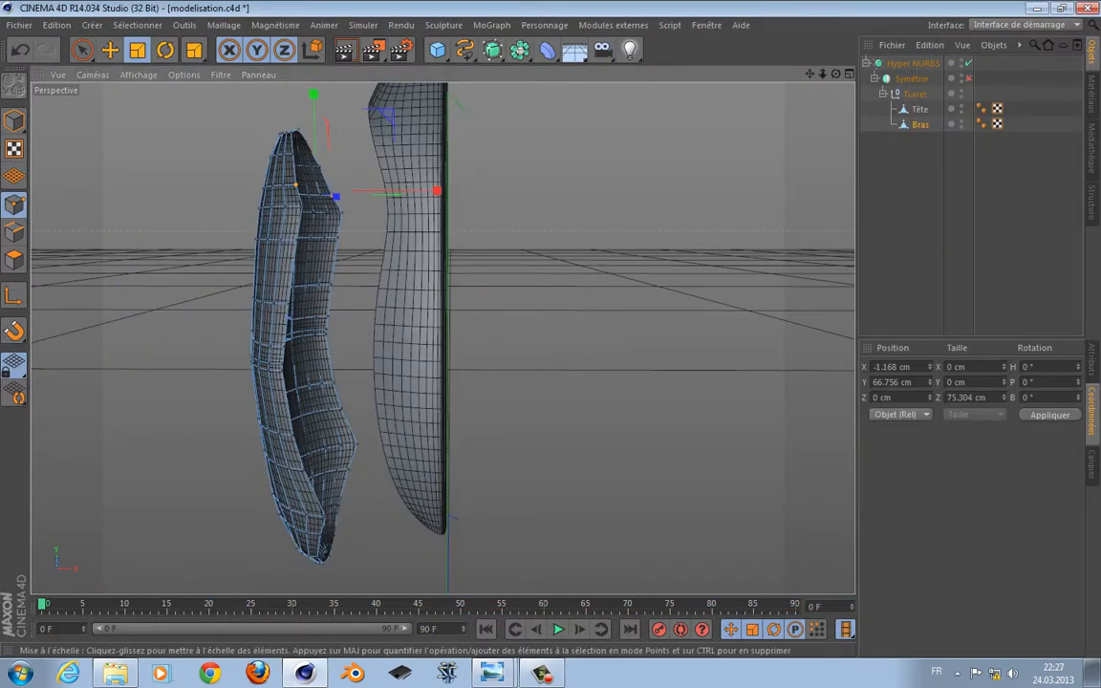
In the front view, select the Tête's outer points just above its widest part and nudge them slightly inward and down toward the blueprint outline
key(F5)
key(F4)
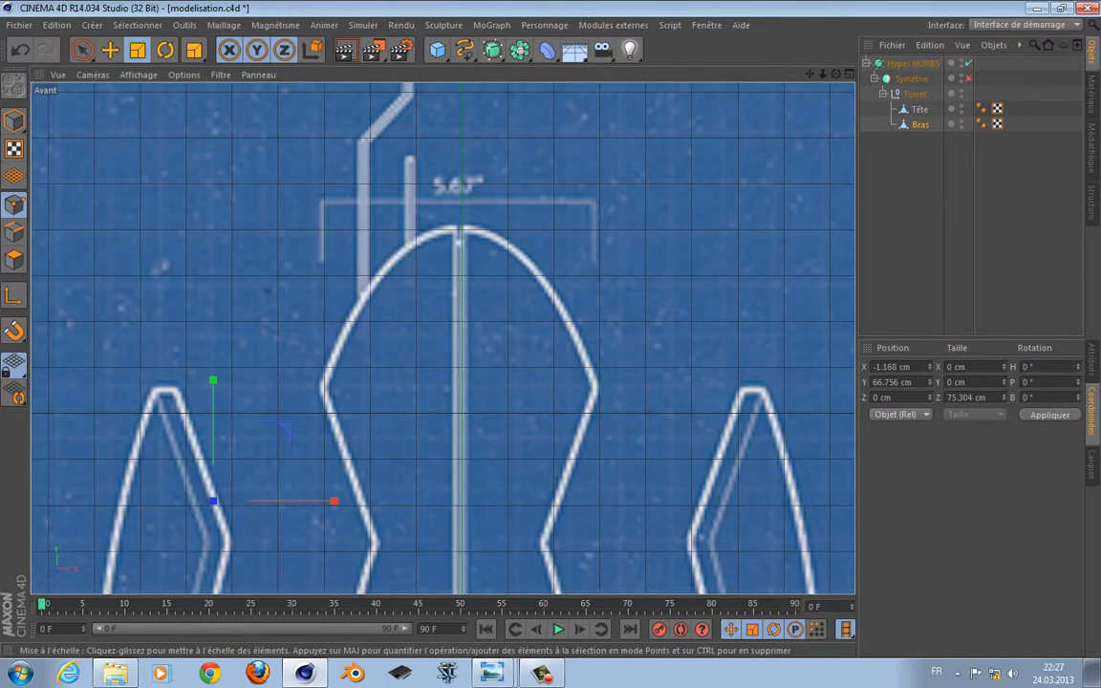
alt+middle_drag(447, 396, 442, 338)
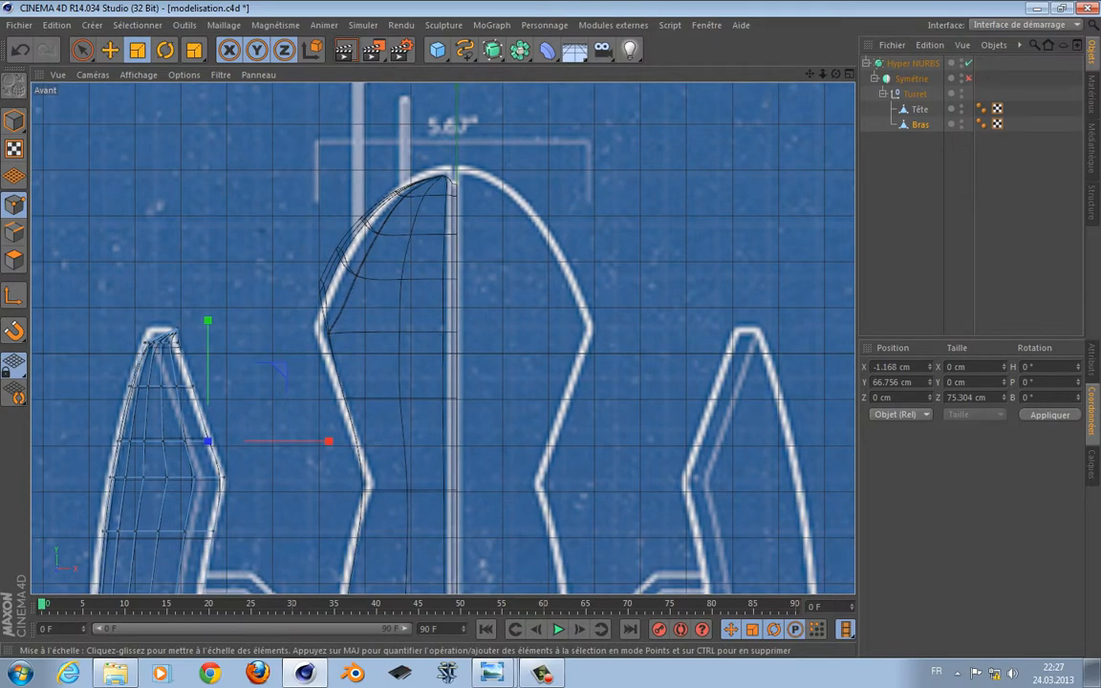
click(401, 286)
click(82, 50)
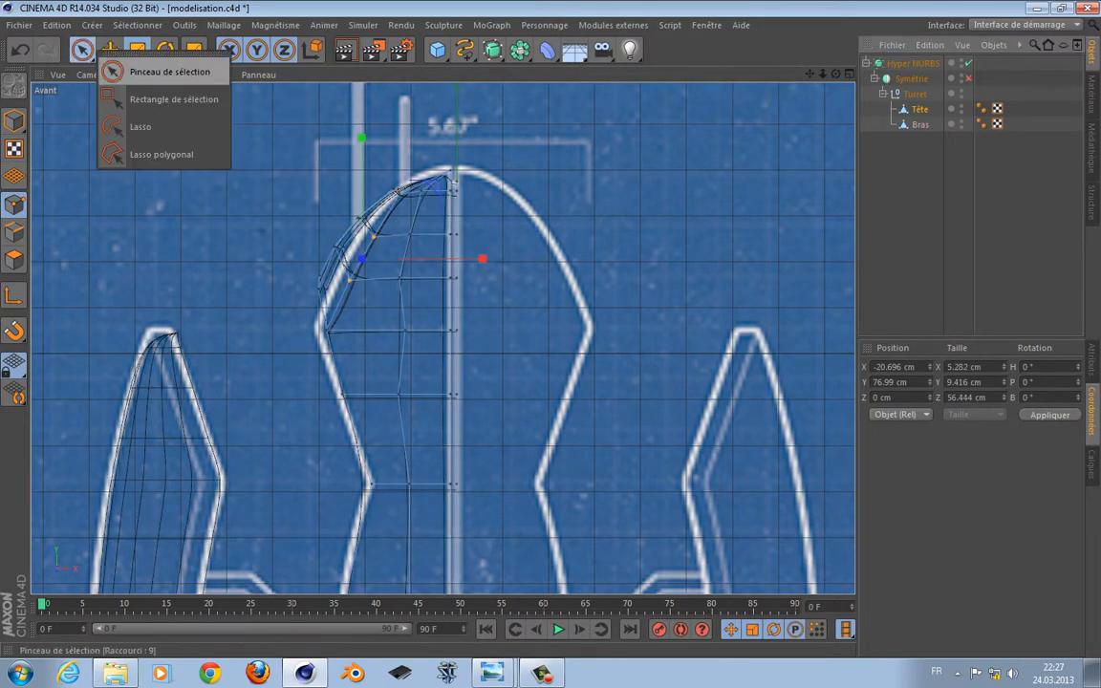
click(174, 99)
drag(263, 244, 325, 286)
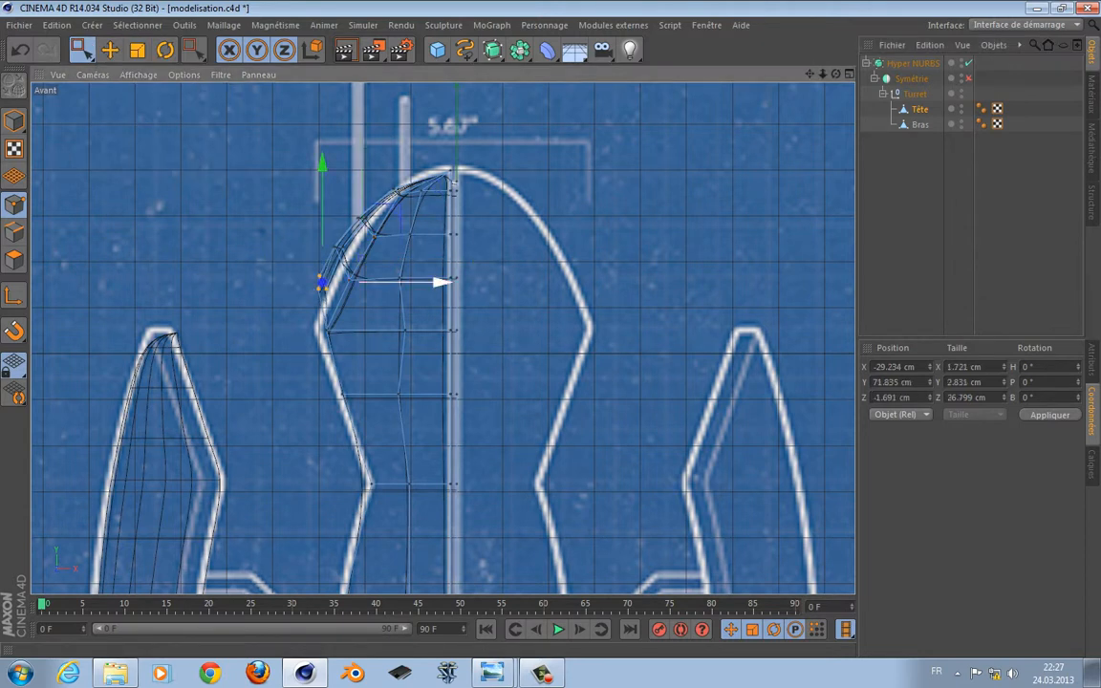
drag(447, 320, 427, 340)
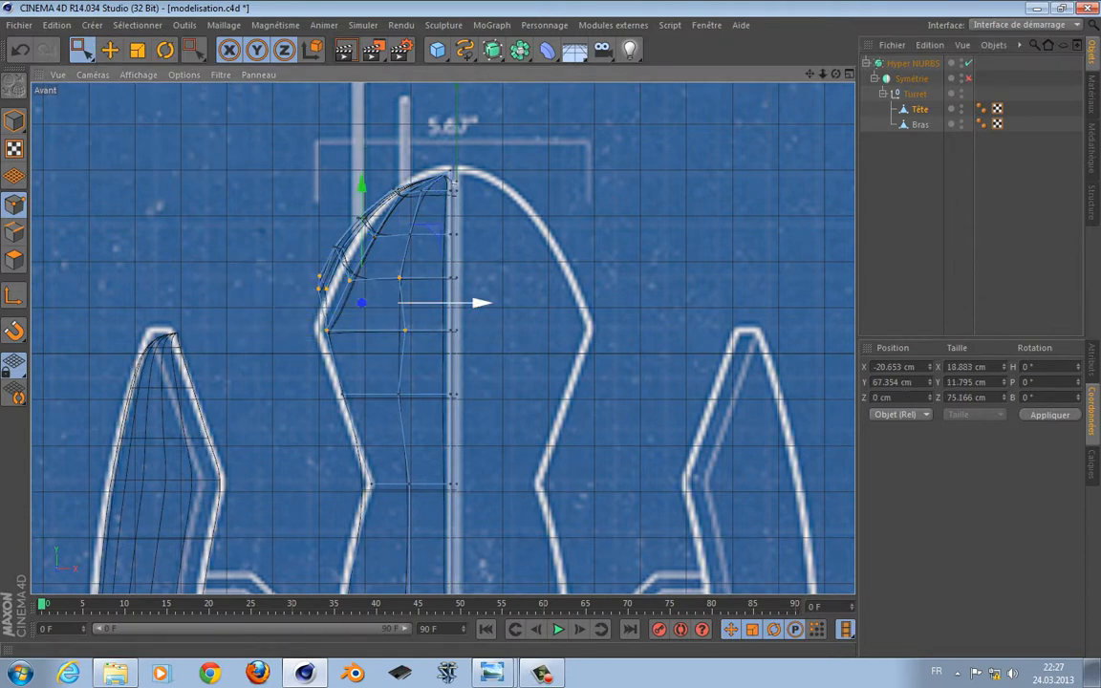
drag(478, 303, 480, 302)
drag(274, 246, 328, 293)
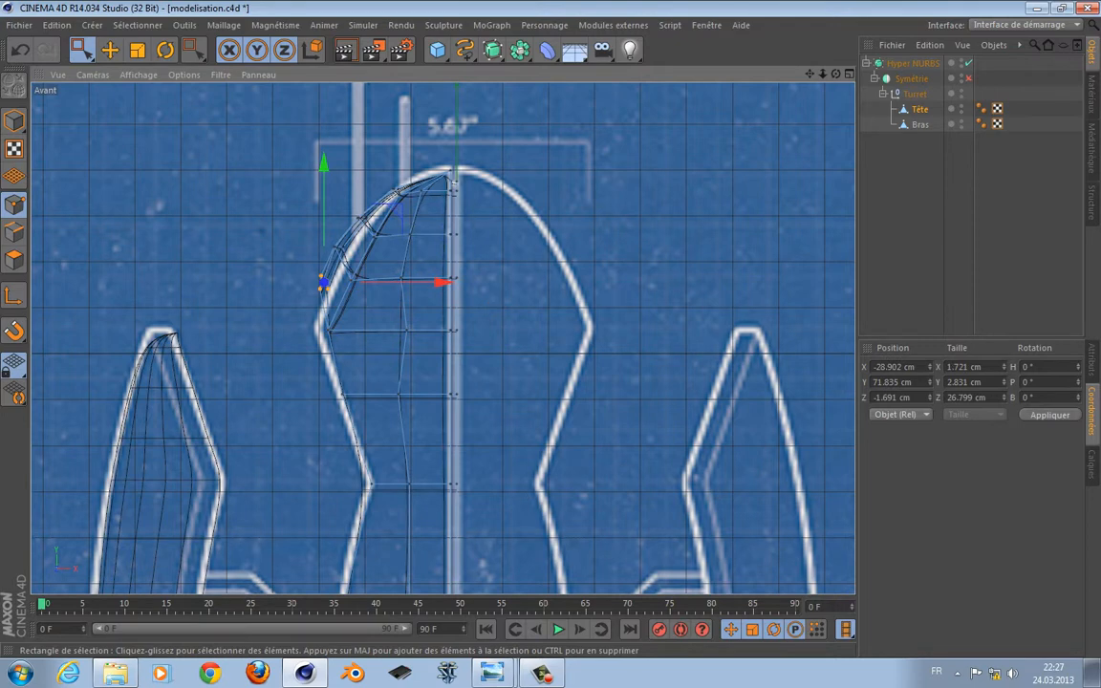
drag(323, 167, 323, 175)
Shift the next two higher groups of outer points on the Tête slightly inward along X toward the blueprint curve
drag(364, 263, 350, 261)
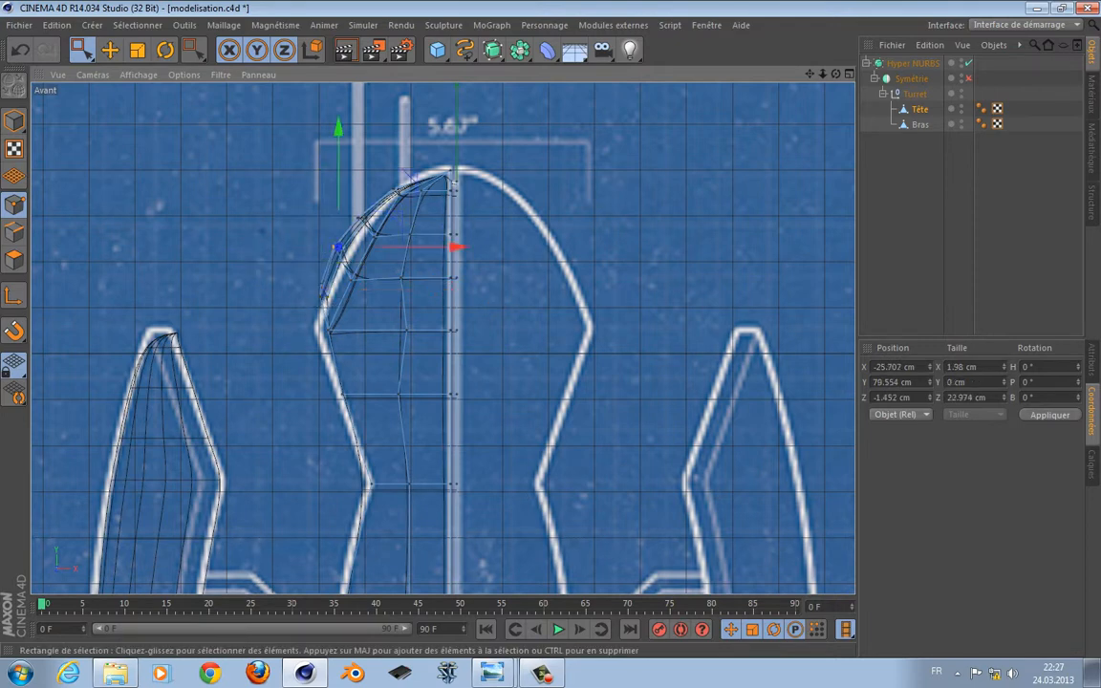
drag(454, 246, 456, 245)
drag(332, 187, 368, 223)
drag(444, 217, 451, 218)
Add a cube primitive and place it inside the Turret group below Bras
alt+middle_drag(439, 351, 497, 87)
scroll(374, 462, up, 3)
scroll(376, 462, down, 4)
scroll(376, 463, down, 5)
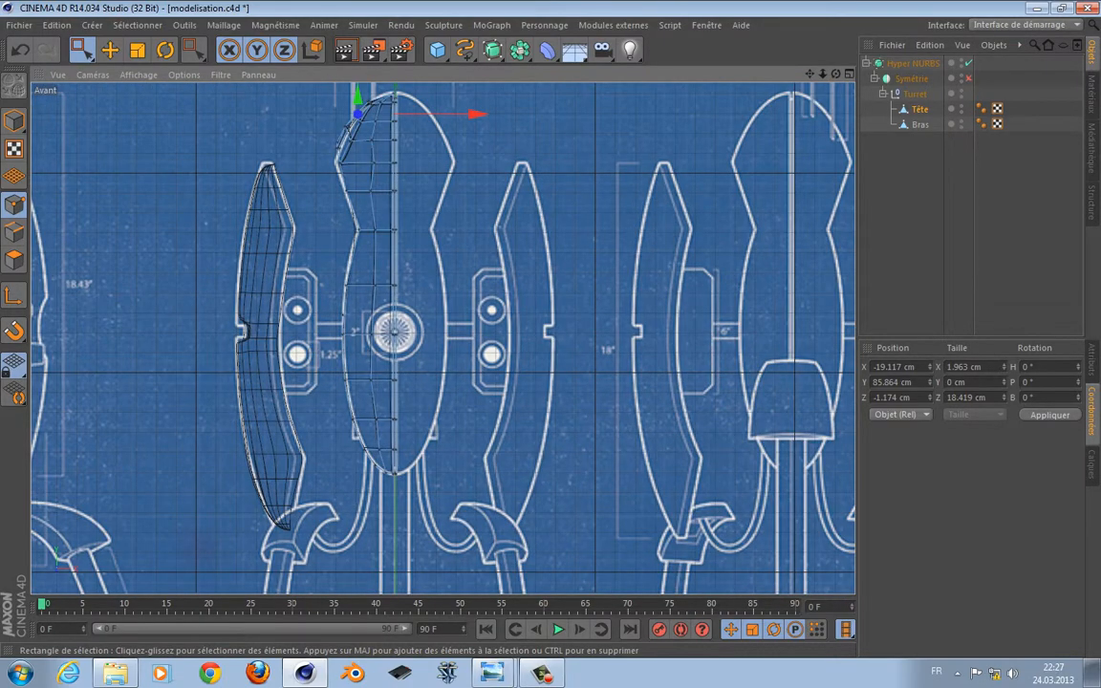
click(437, 49)
click(602, 70)
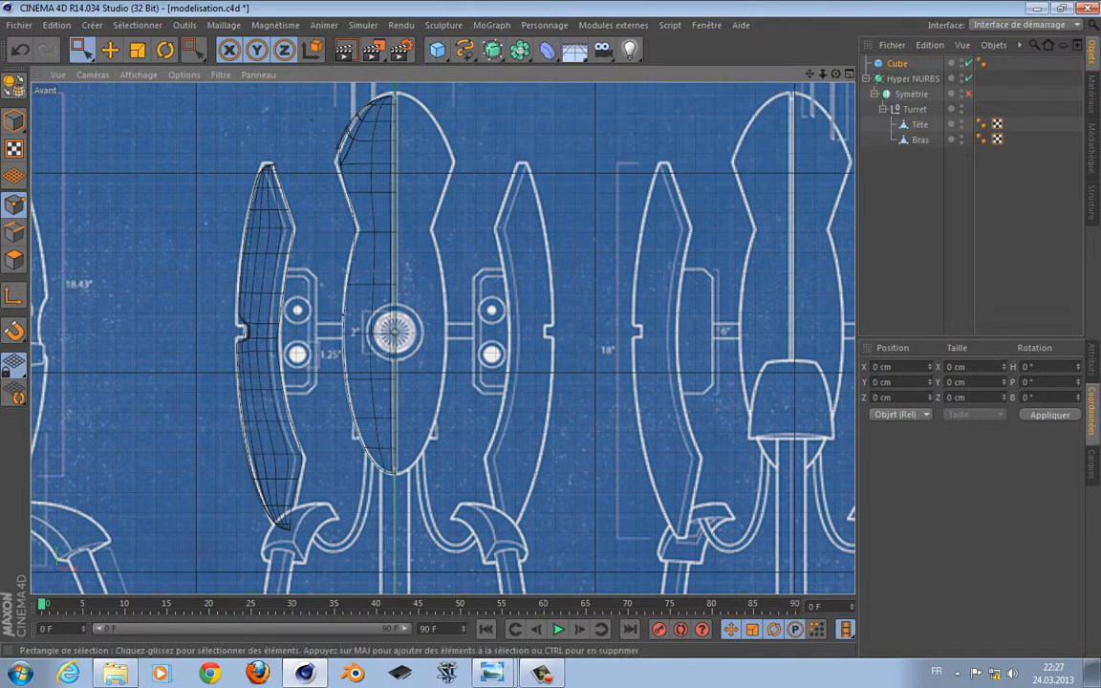
drag(897, 63, 919, 145)
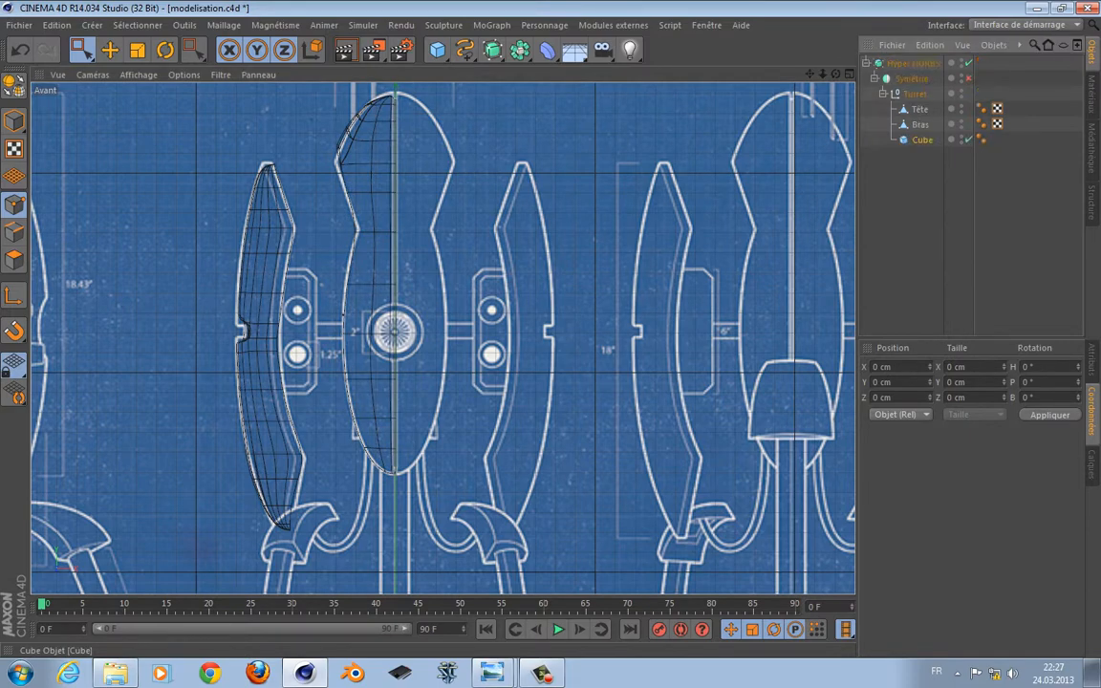
Disable the Hyper NURBS smoothing and enable the Symétrie object to mirror the turret parts
scroll(545, 295, down, 5)
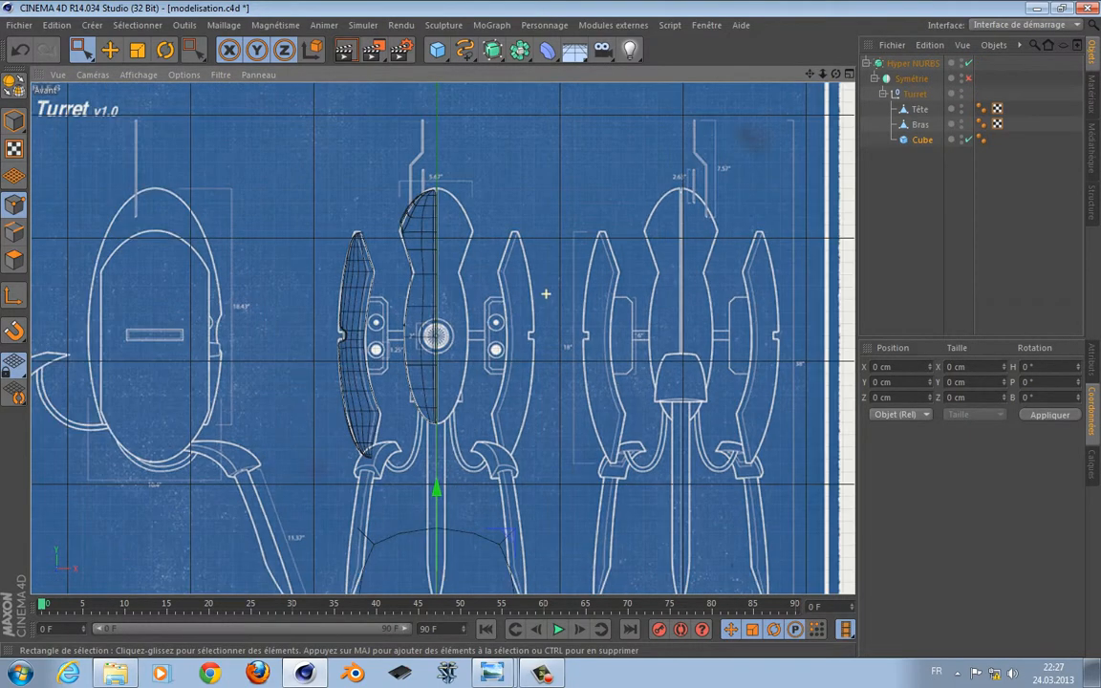
alt+middle_drag(545, 401, 545, 277)
key(q)
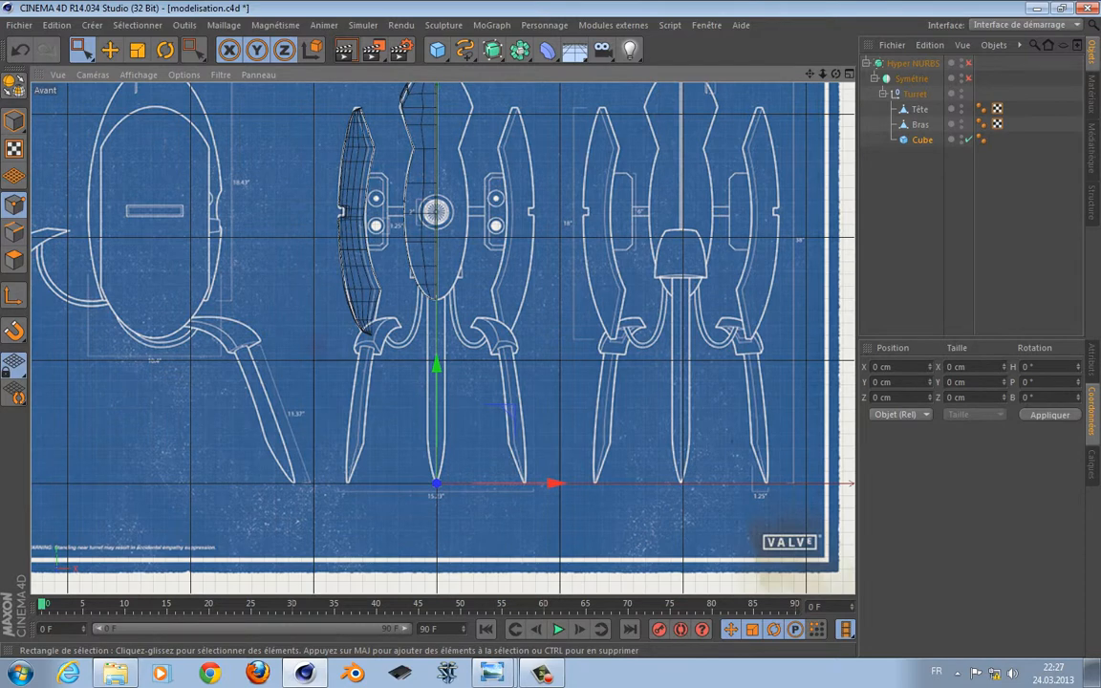
click(910, 78)
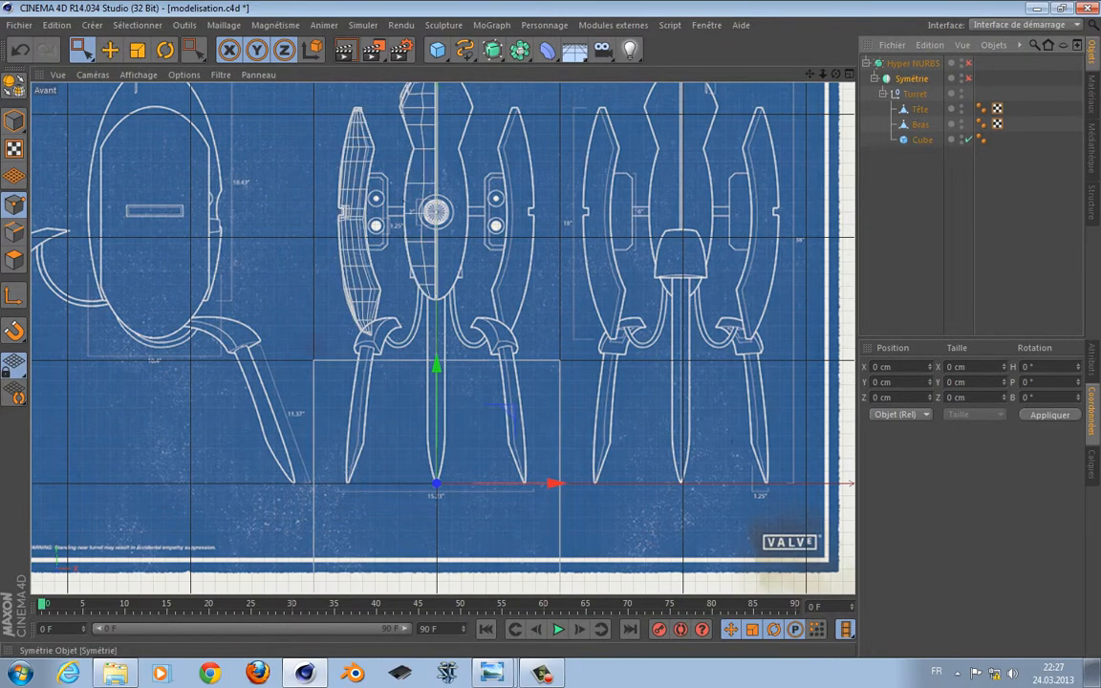
key(q)
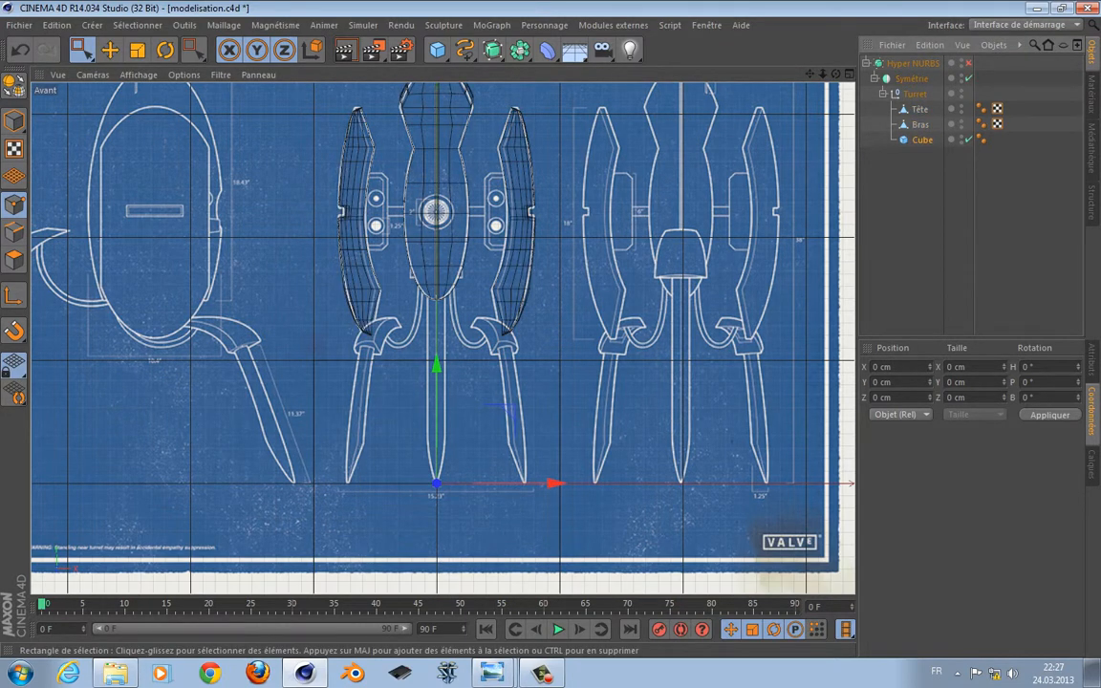
Move the cube onto the blueprint's gun block beside the left arm and scale it uniformly to about 16.6 cm
drag(435, 484, 373, 209)
drag(373, 212, 377, 213)
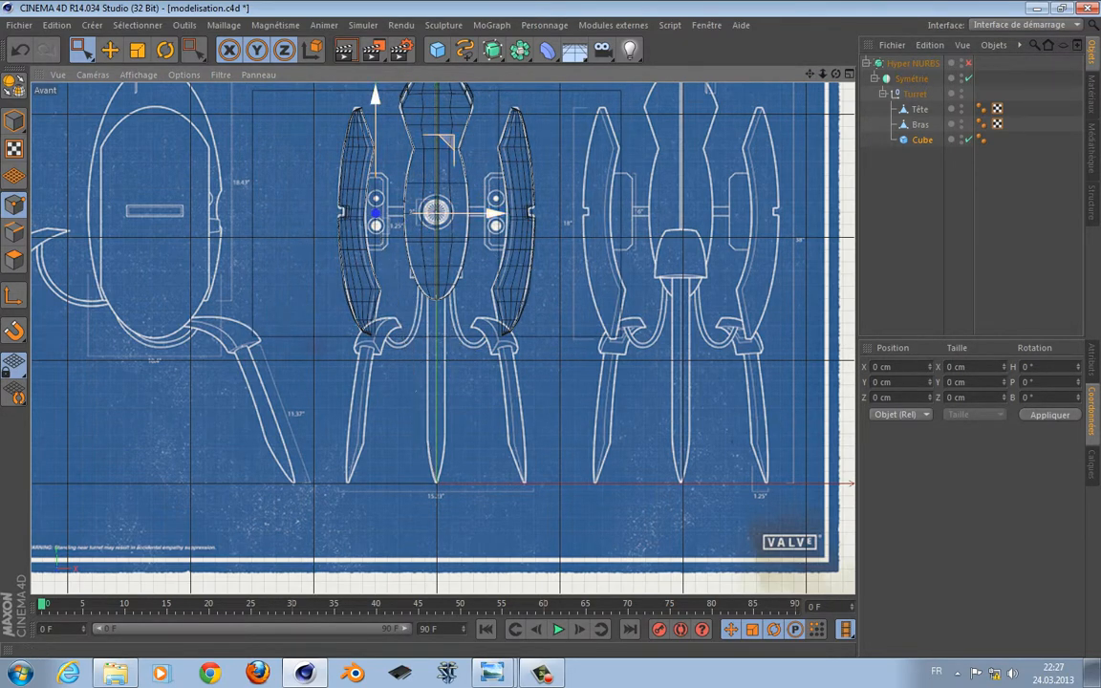
key(t)
drag(449, 213, 385, 213)
key(o)
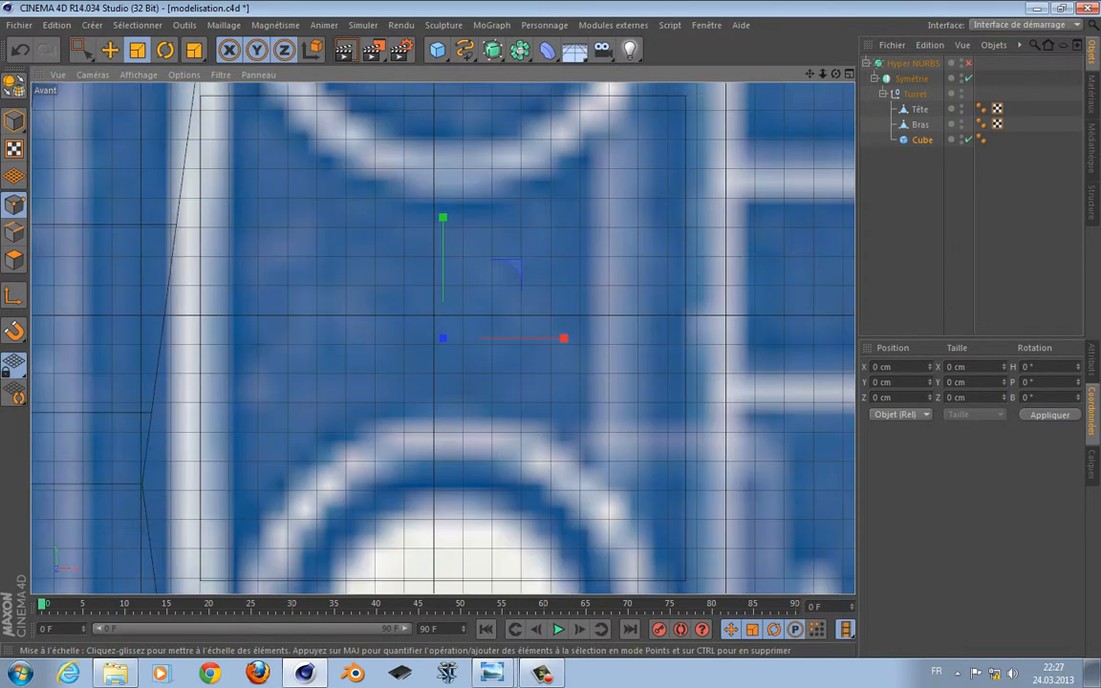
scroll(449, 230, down, 8)
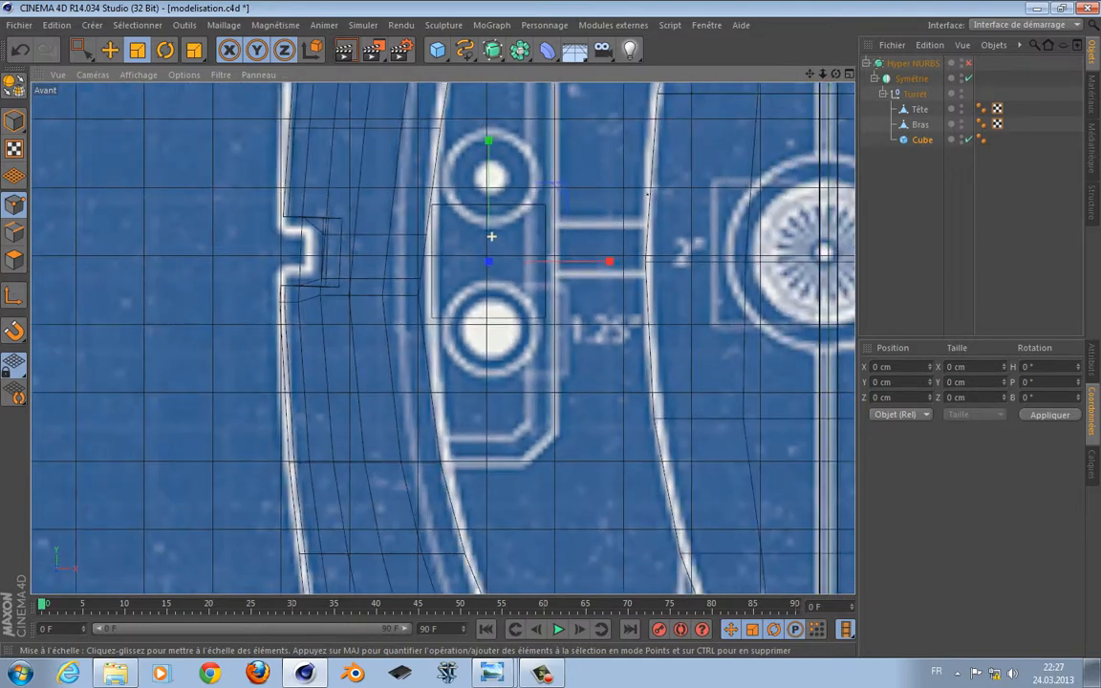
alt+middle_drag(510, 249, 442, 339)
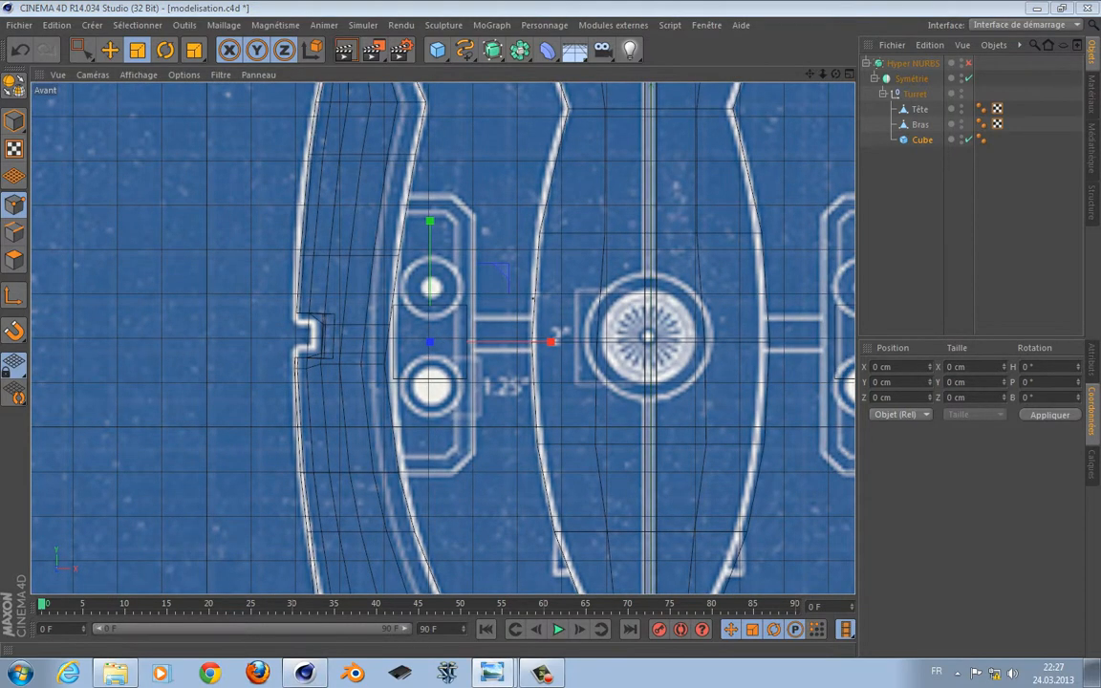
alt+middle_drag(533, 298, 523, 309)
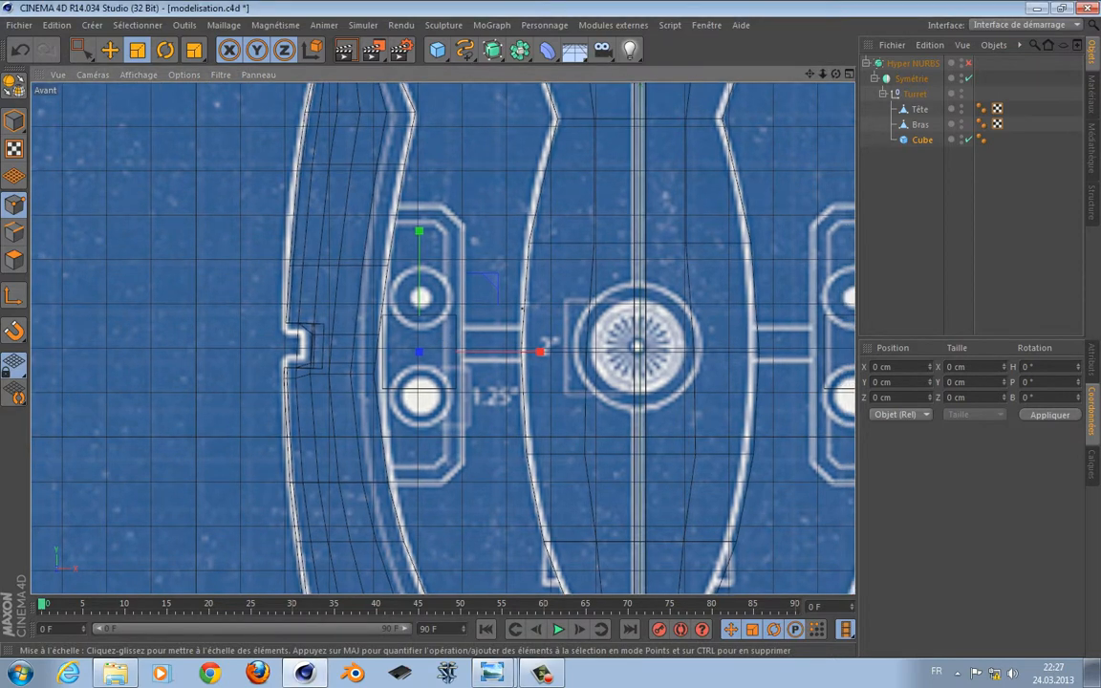
Resize the cube to about 22.044 cm in X and 55.514 cm in Y to match the gun block, adjusting its position
click(14, 120)
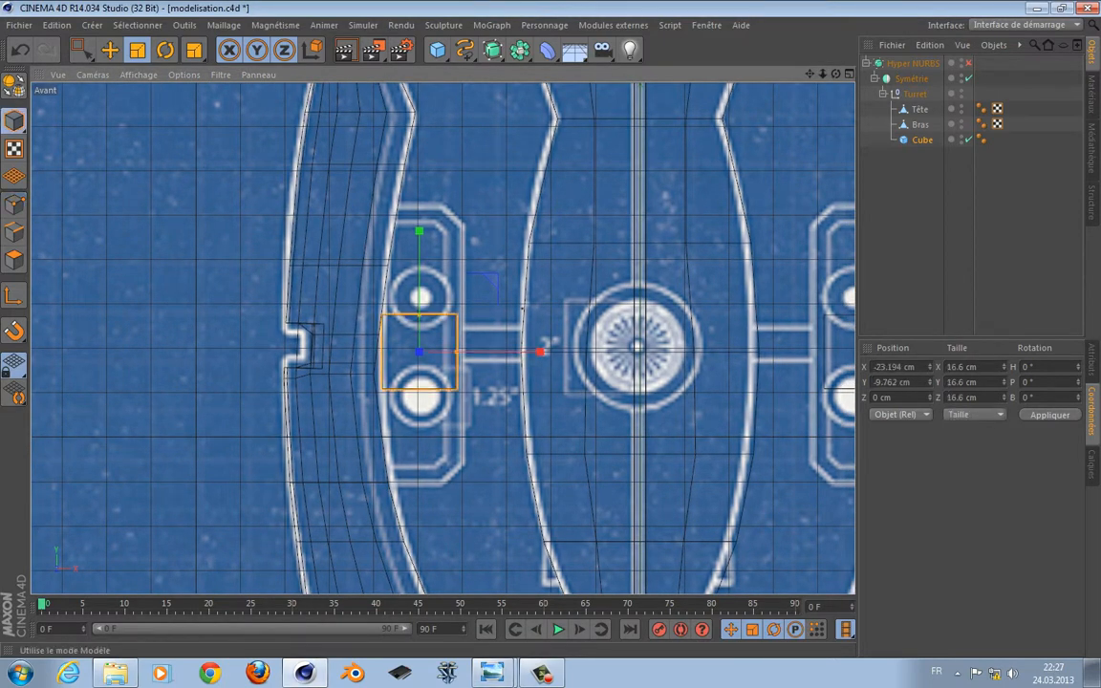
drag(456, 352, 531, 351)
key(space)
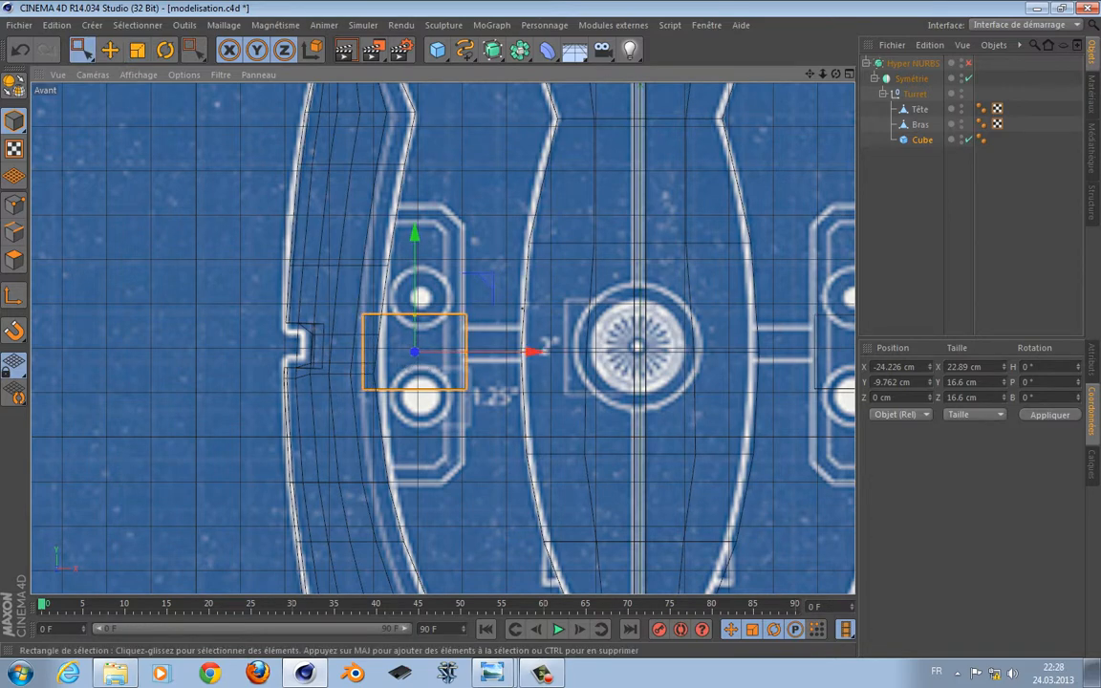
drag(414, 313, 414, 225)
key(space)
key(space)
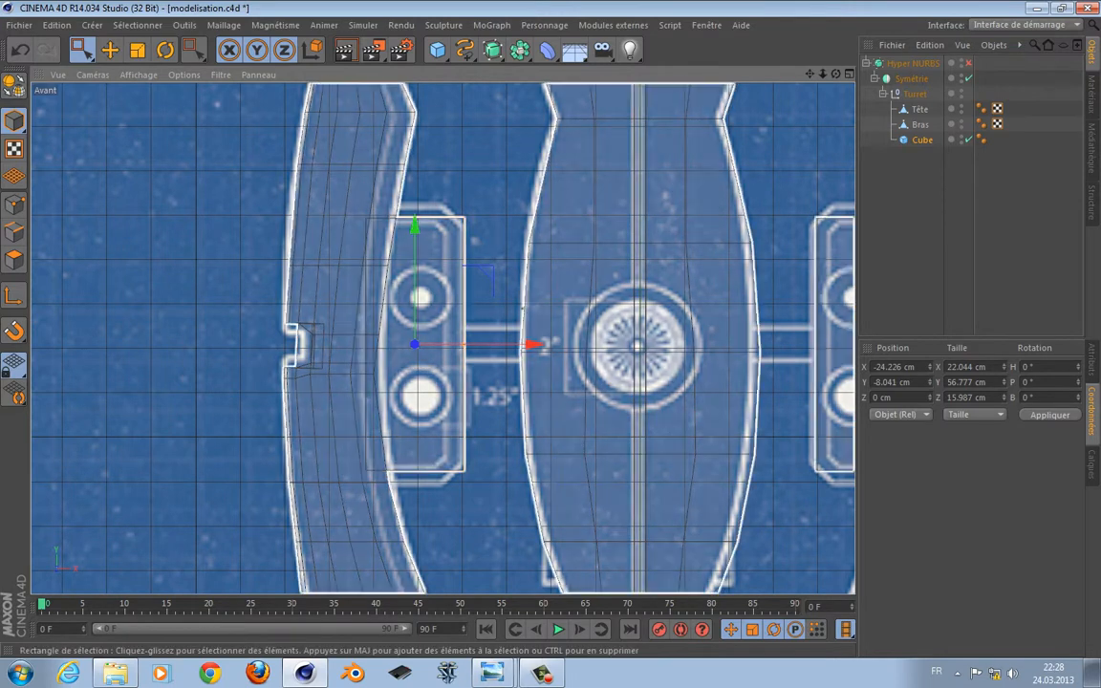
drag(414, 472, 414, 468)
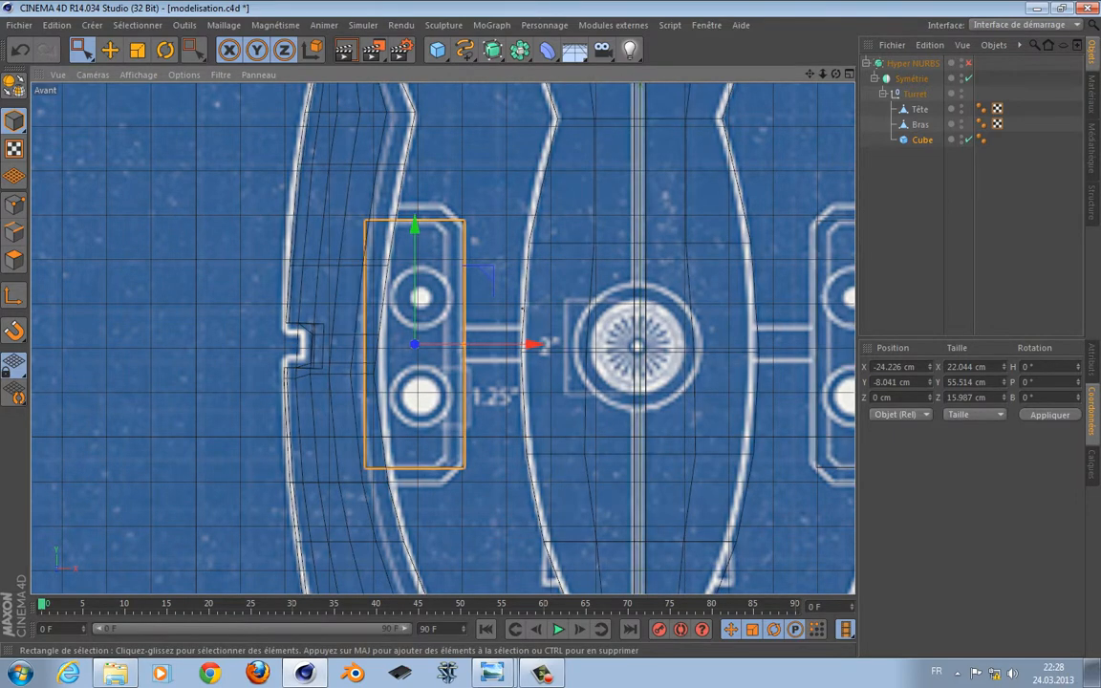
Make the cube editable and select its upper and lower polygons in polygon mode
key(c)
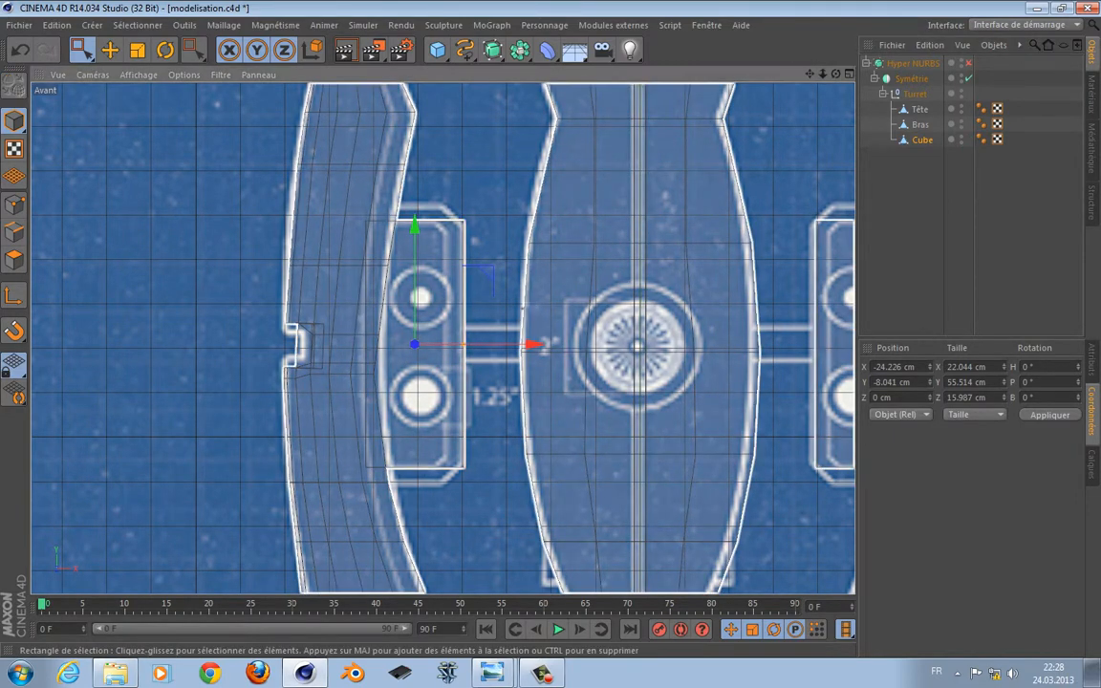
drag(82, 49, 134, 99)
click(13, 260)
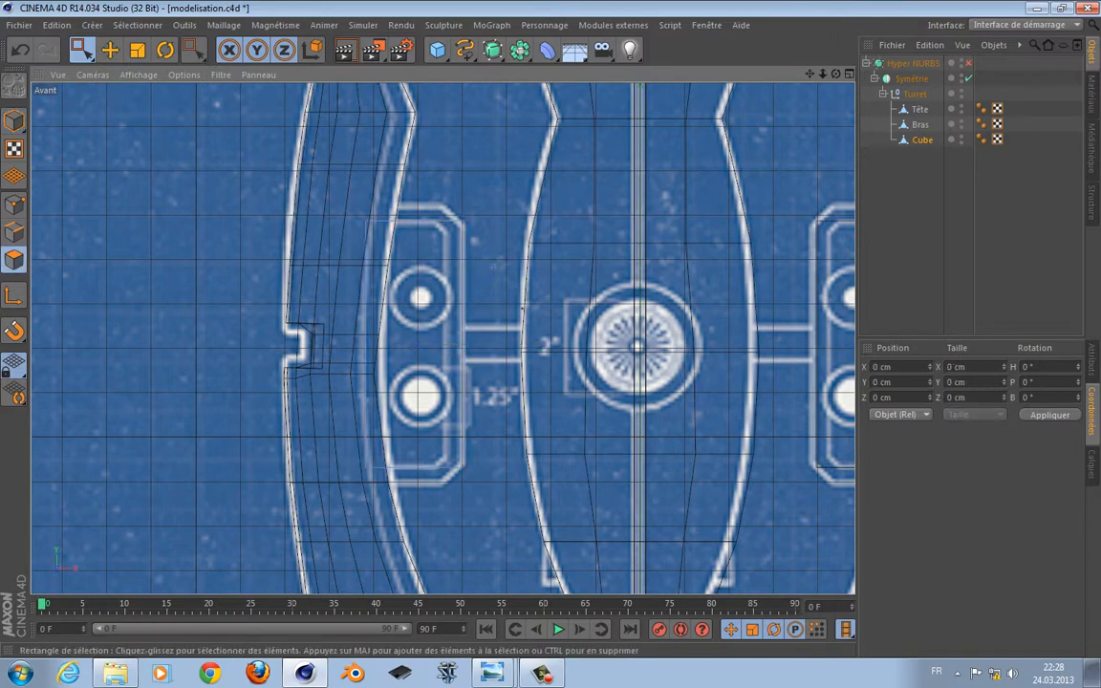
drag(487, 230, 487, 230)
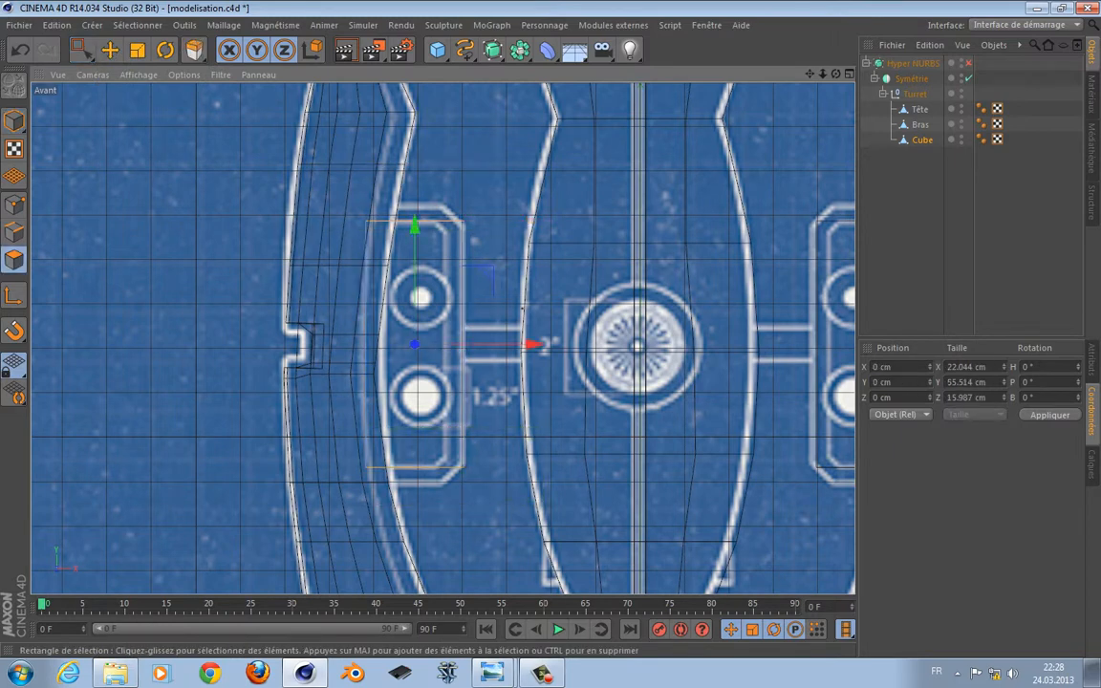
Extrude the cube's upper and lower polygons to an overall height of about 64.314 cm and scale them along X to about 13.227 cm
key(d)
drag(522, 308, 486, 344)
key(t)
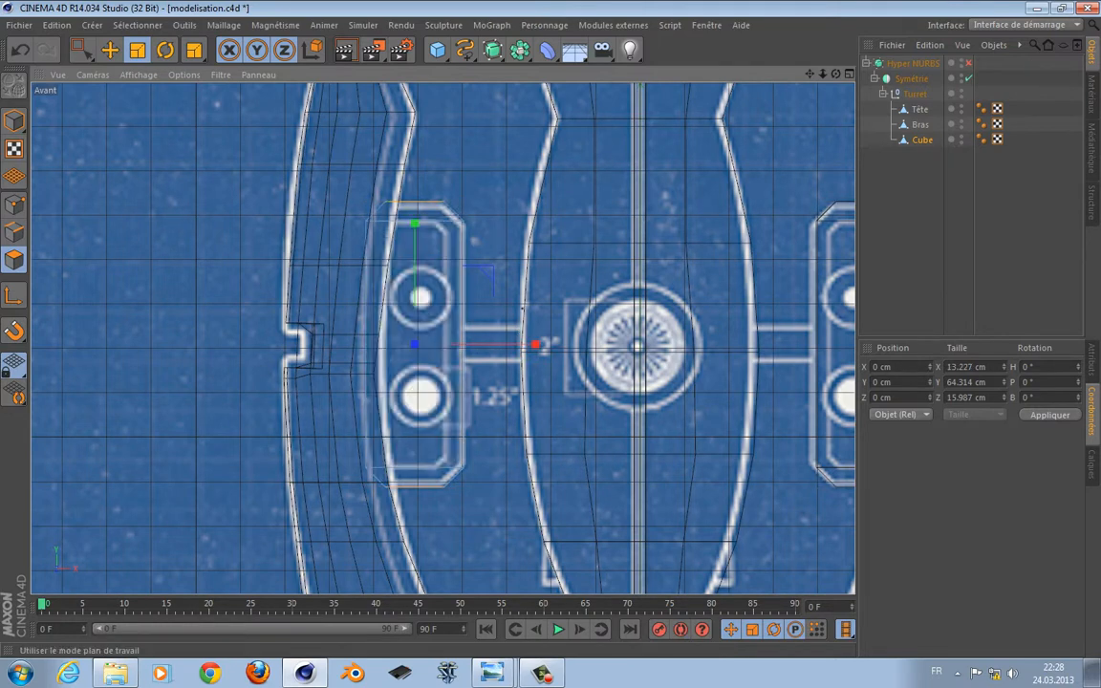
Select the cube's polygons around the block and scale them along Z to about 82.581 cm in the right view
key(F5)
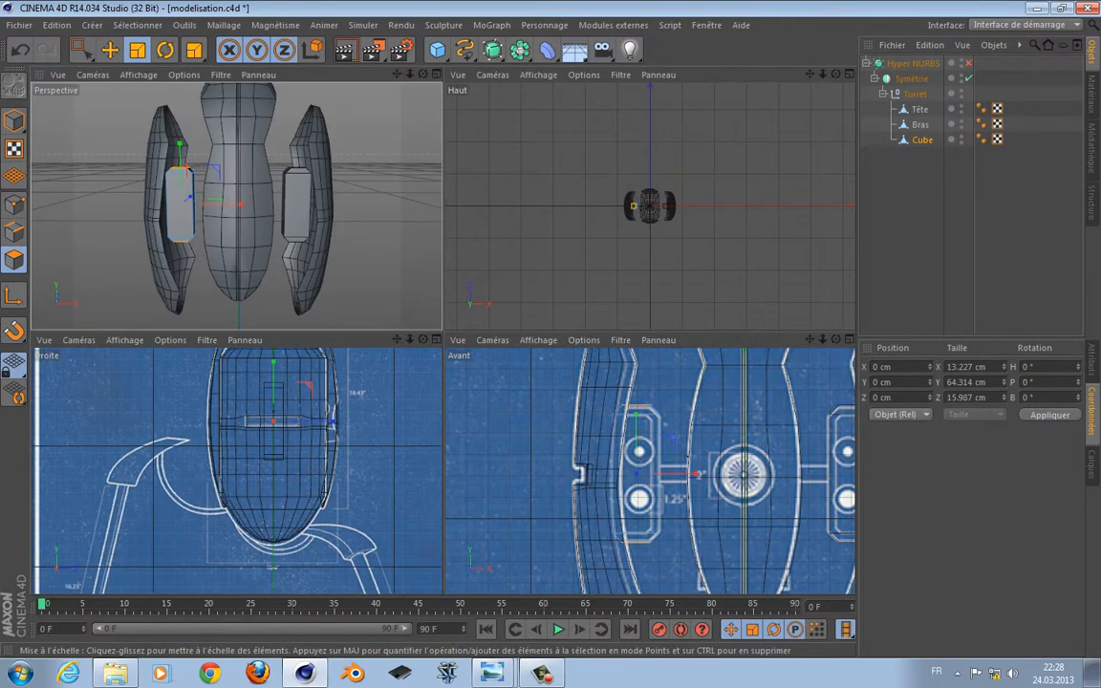
middle_click(229, 220)
alt+drag(443, 337, 755, 334)
key(ctrl+z)
middle_click(442, 338)
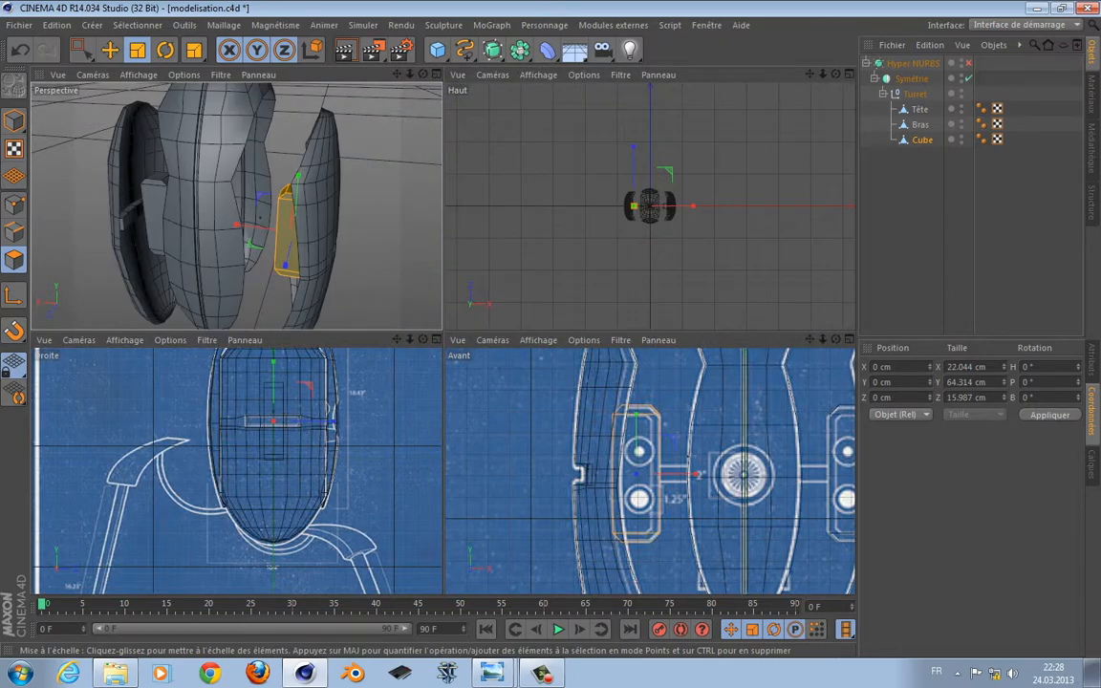
key(F3)
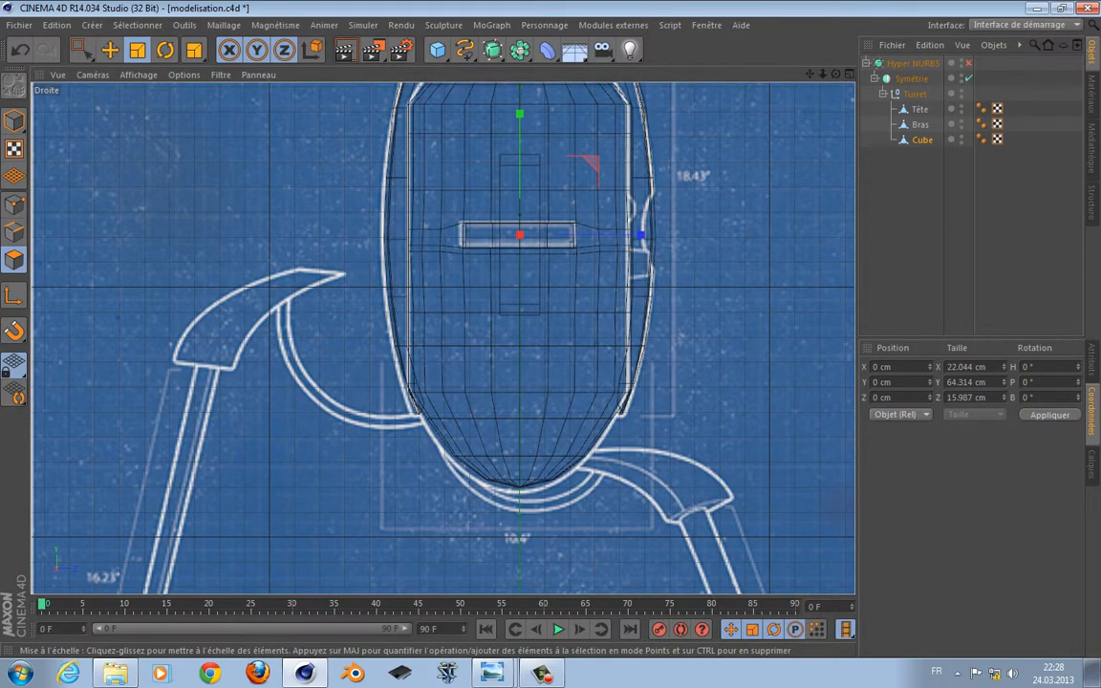
drag(640, 234, 783, 235)
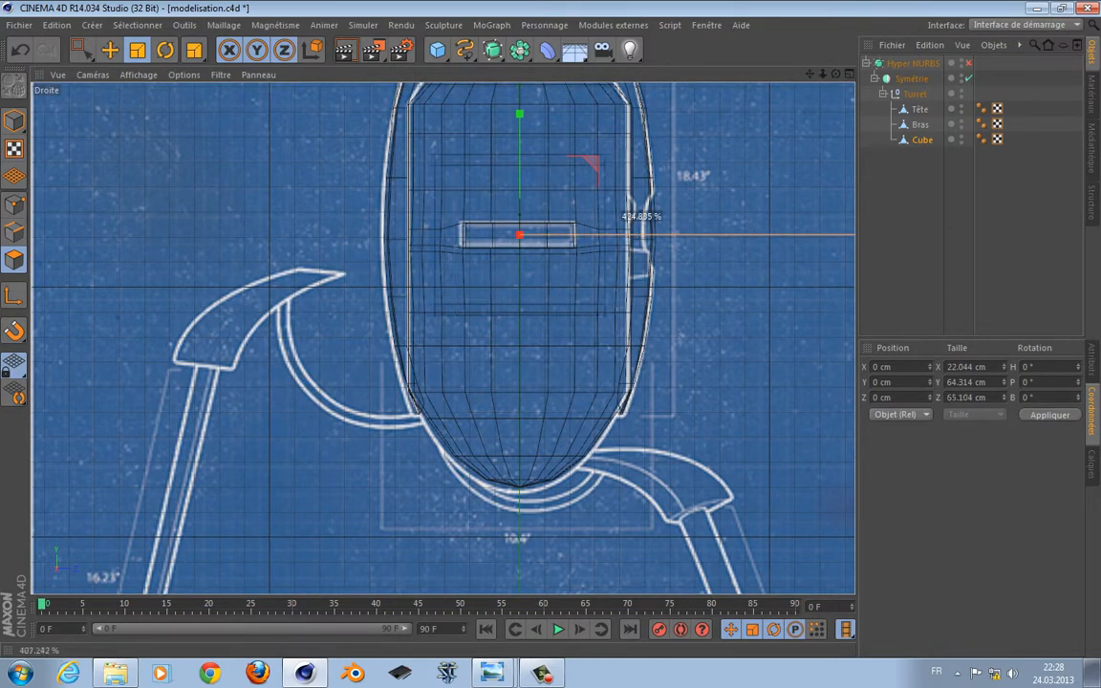
drag(625, 218, 634, 218)
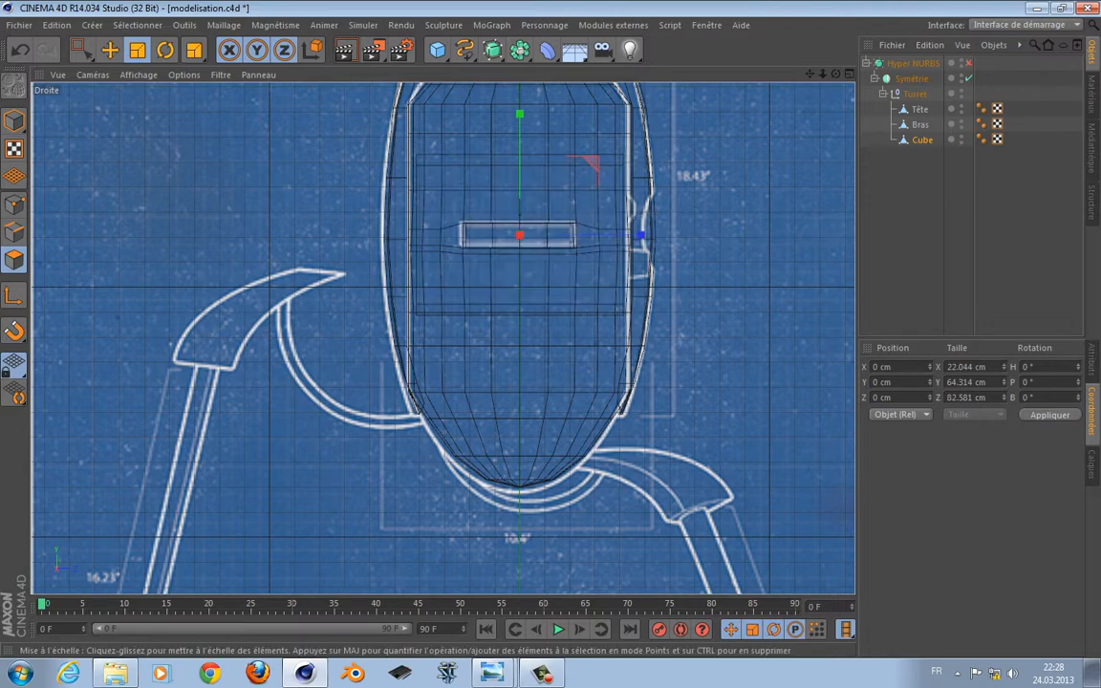
Examine the gun block's selected polygon loop in perspective and compare the block with the turret reference sheet
alt+middle_drag(635, 217, 548, 291)
key(u)
key(l)
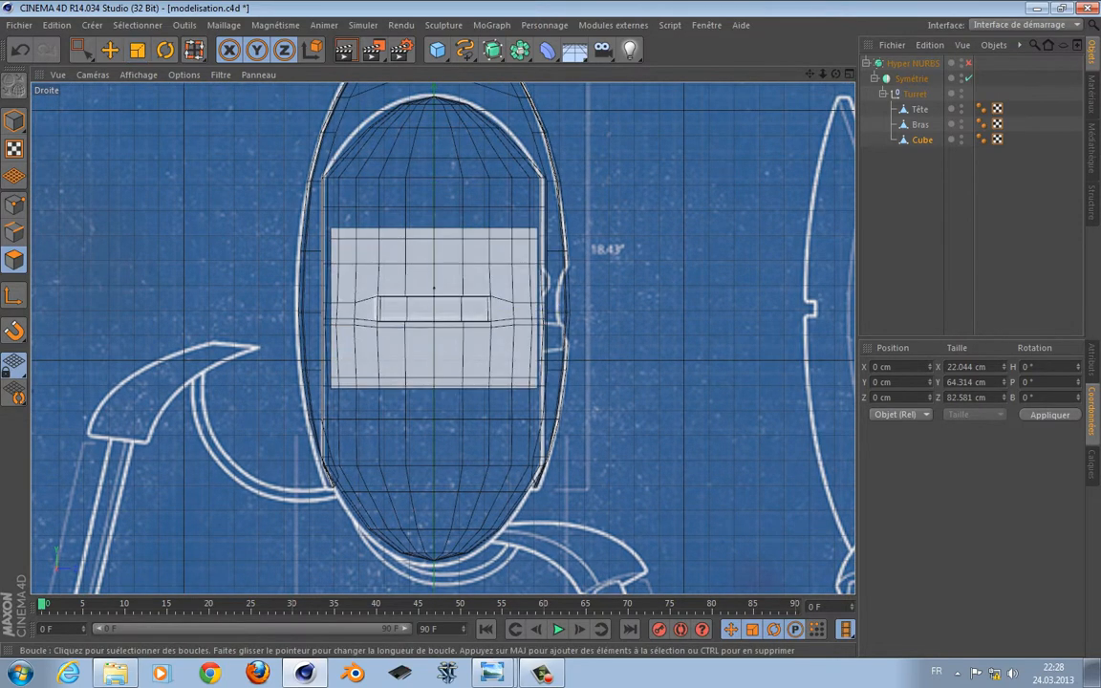
key(F5)
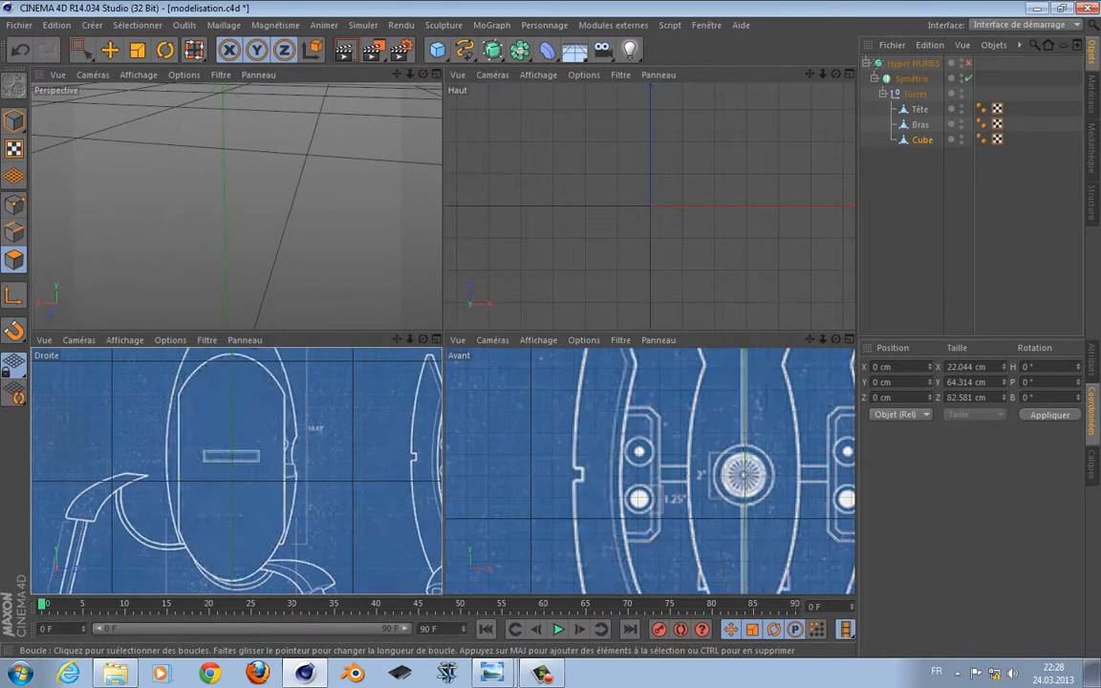
key(F1)
alt+drag(492, 362, 580, 320)
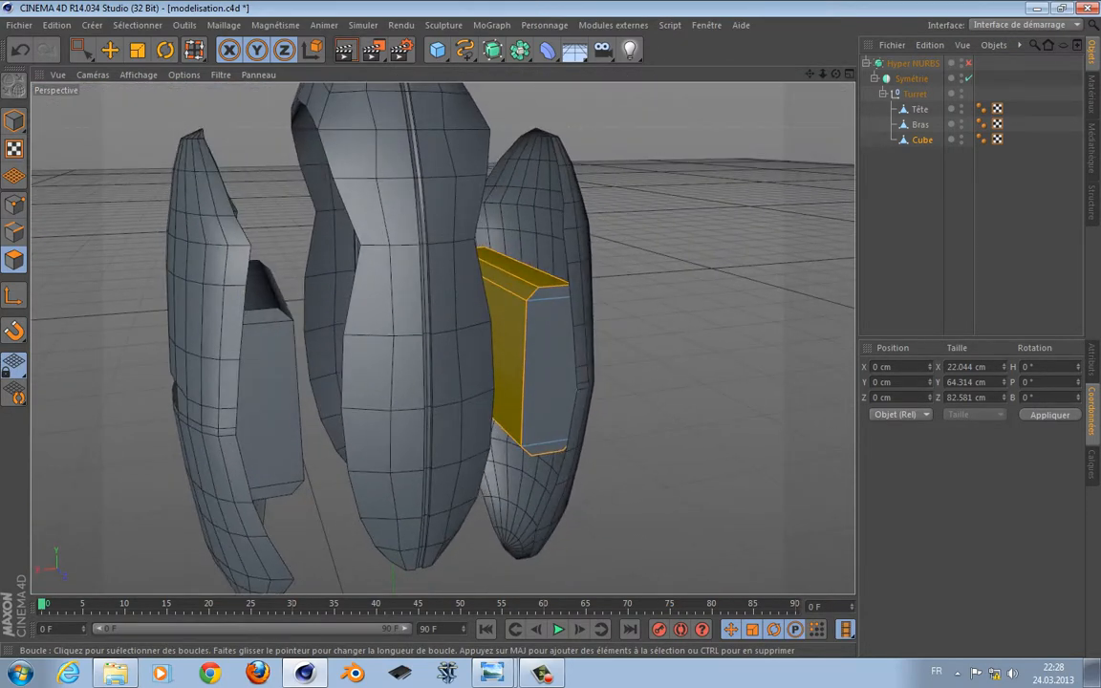
alt+middle_drag(591, 346, 466, 417)
alt+right_drag(466, 418, 545, 417)
alt+middle_drag(442, 339, 457, 308)
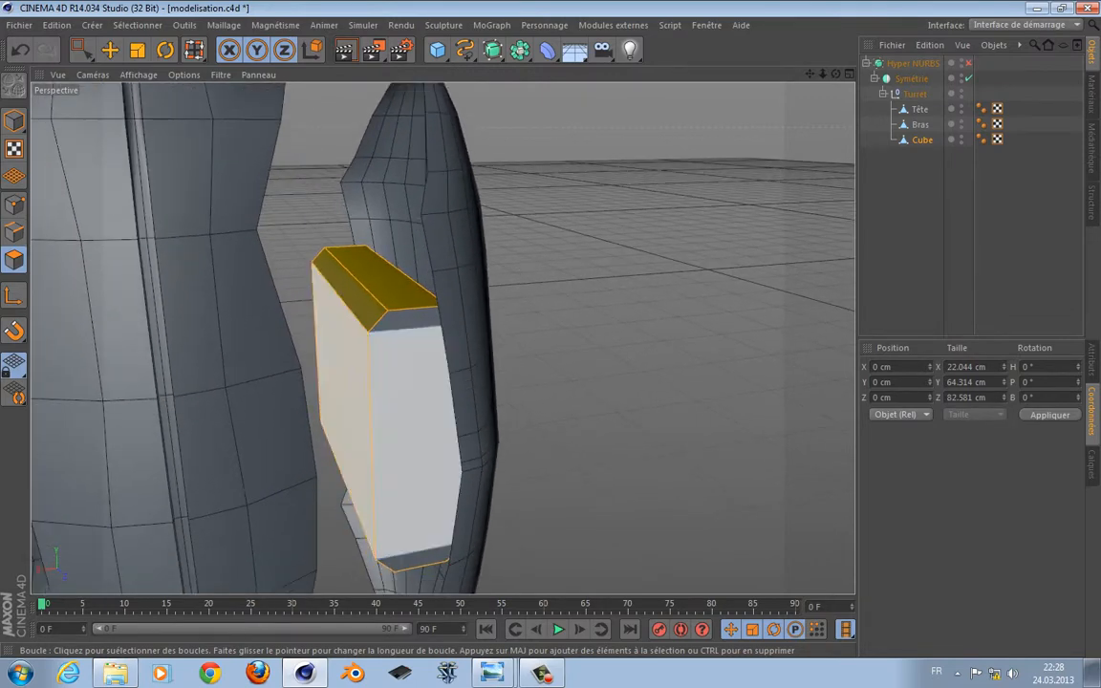
drag(1098, 145, 611, 140)
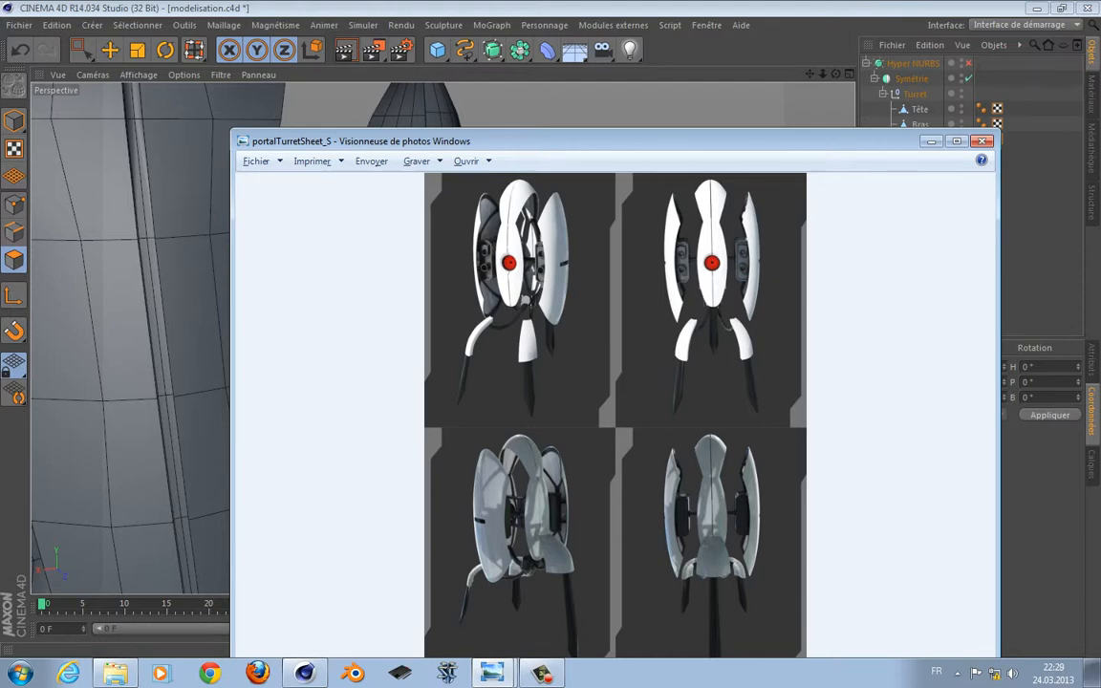
drag(611, 140, 1098, 124)
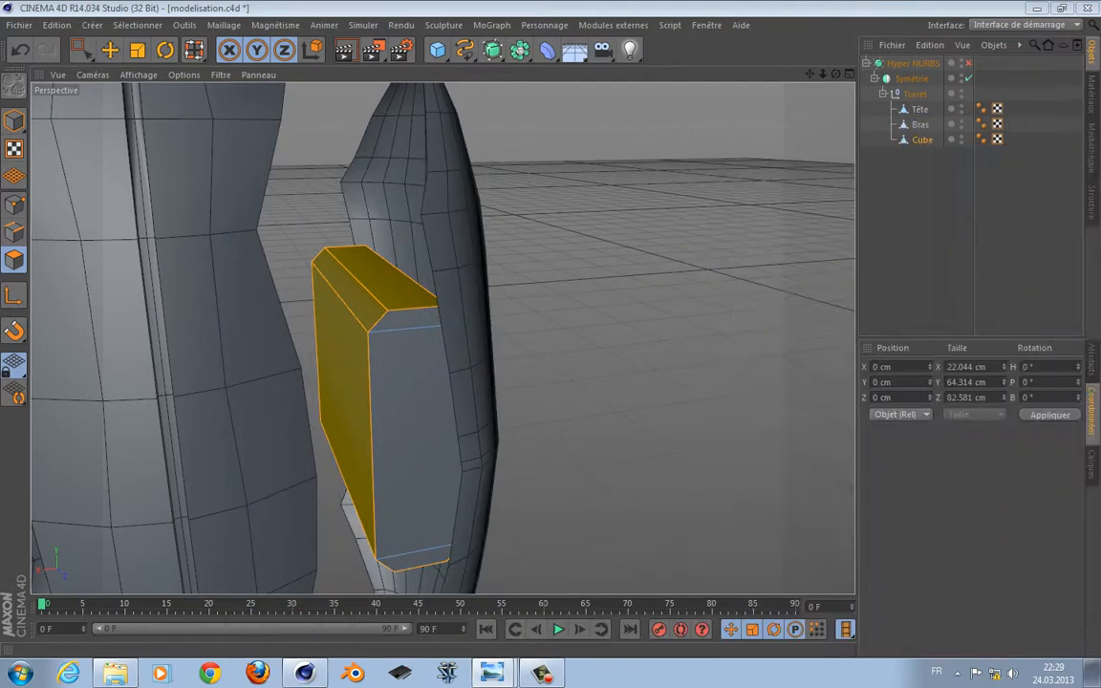
Inner-extrude the gun block's selected polygon band to about 68.581 cm in Z and extrude it inward to about 17.644 × 59.914 cm
mouse_move(442, 339)
alt+mouse_down()
mouse_move(473, 348)
mouse_move(459, 342)
alt+mouse_up()
key(i)
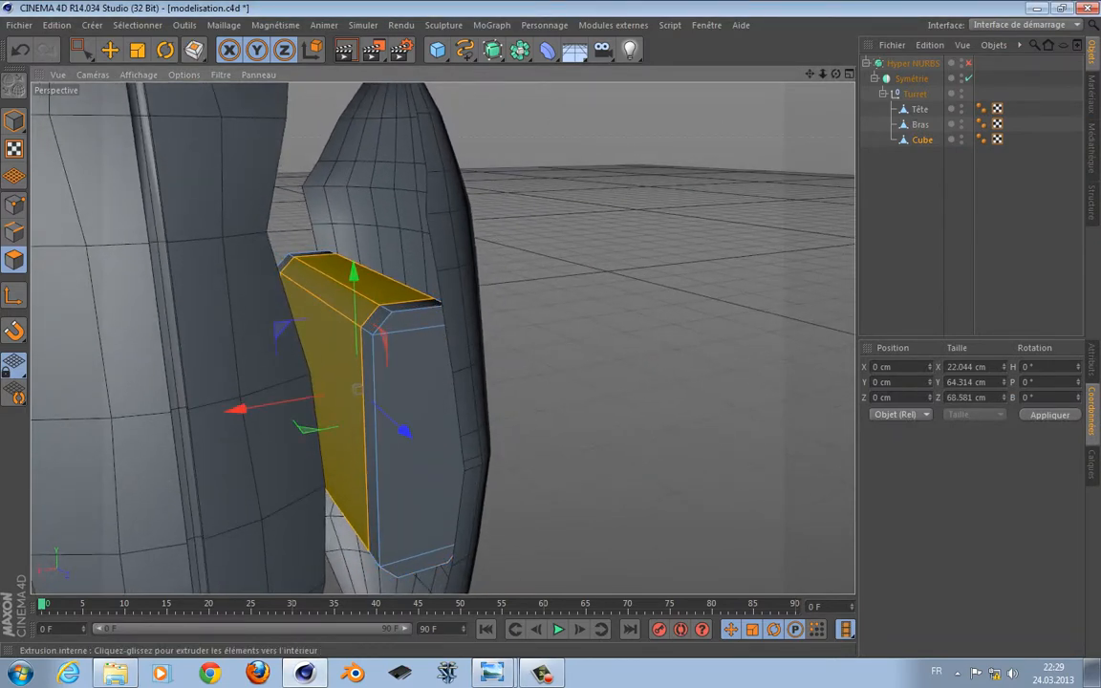
key(d)
mouse_move(458, 342)
mouse_down()
mouse_move(405, 342)
mouse_move(442, 337)
mouse_move(442, 327)
mouse_move(443, 338)
mouse_move(673, 348)
mouse_move(670, 361)
mouse_move(551, 400)
mouse_move(535, 374)
mouse_move(470, 365)
mouse_move(446, 326)
mouse_move(478, 335)
mouse_move(449, 336)
mouse_up()
Add a cylinder and move it in the front view onto the upper barrel circle of the left gun block
key(F5)
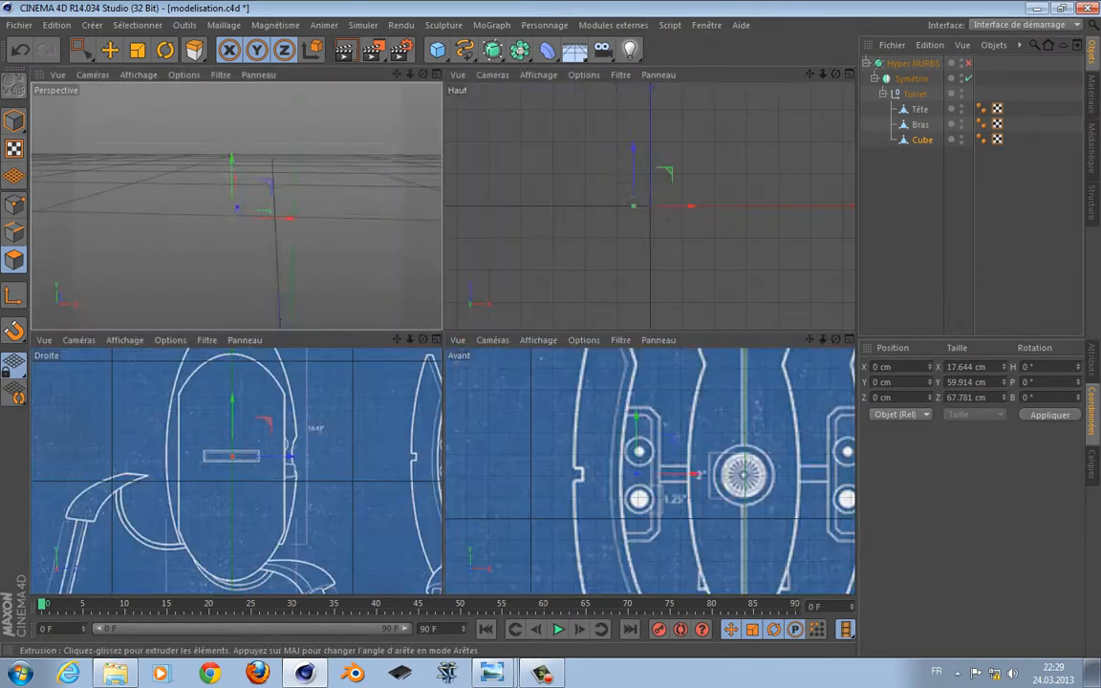
key(F4)
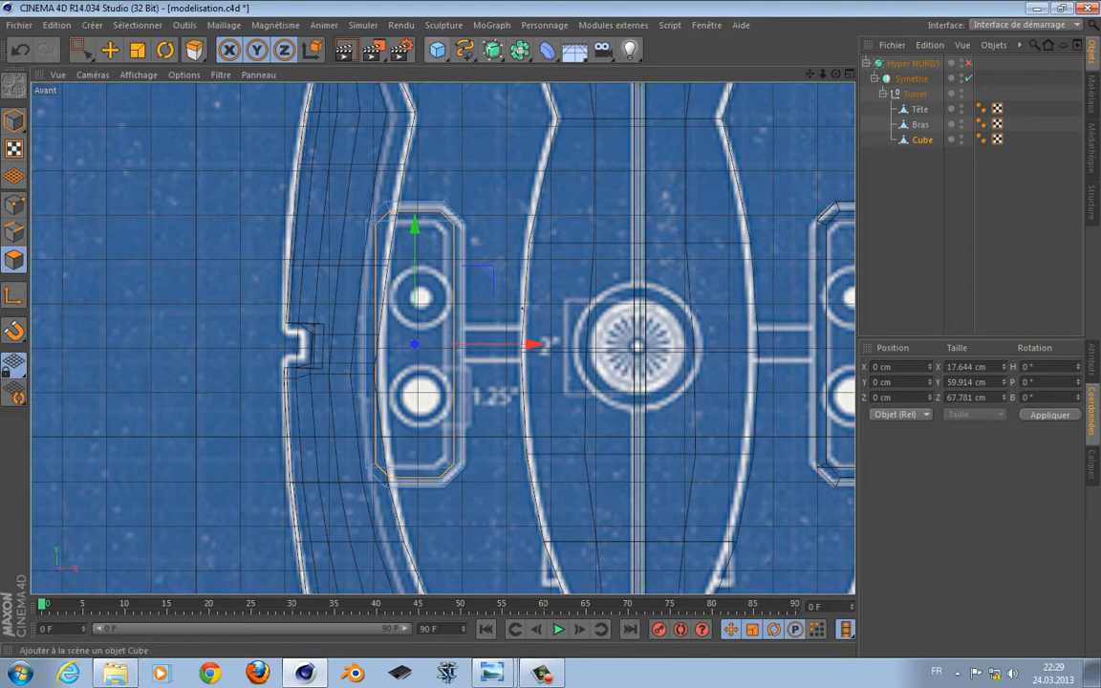
click(436, 49)
click(823, 72)
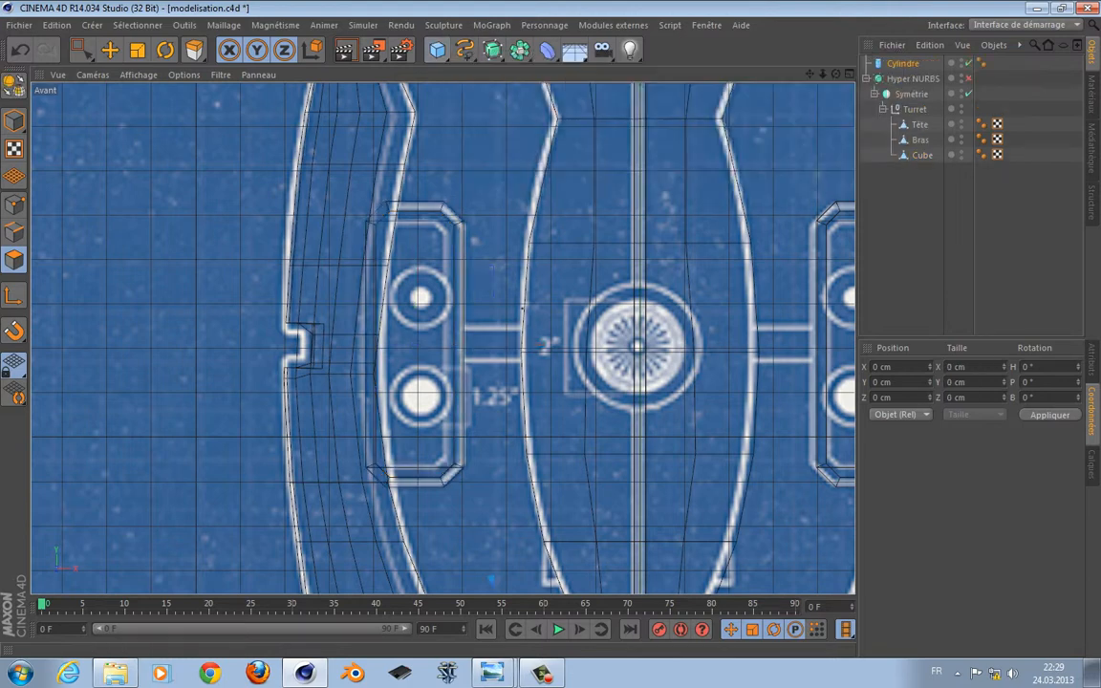
scroll(473, 345, down, 7)
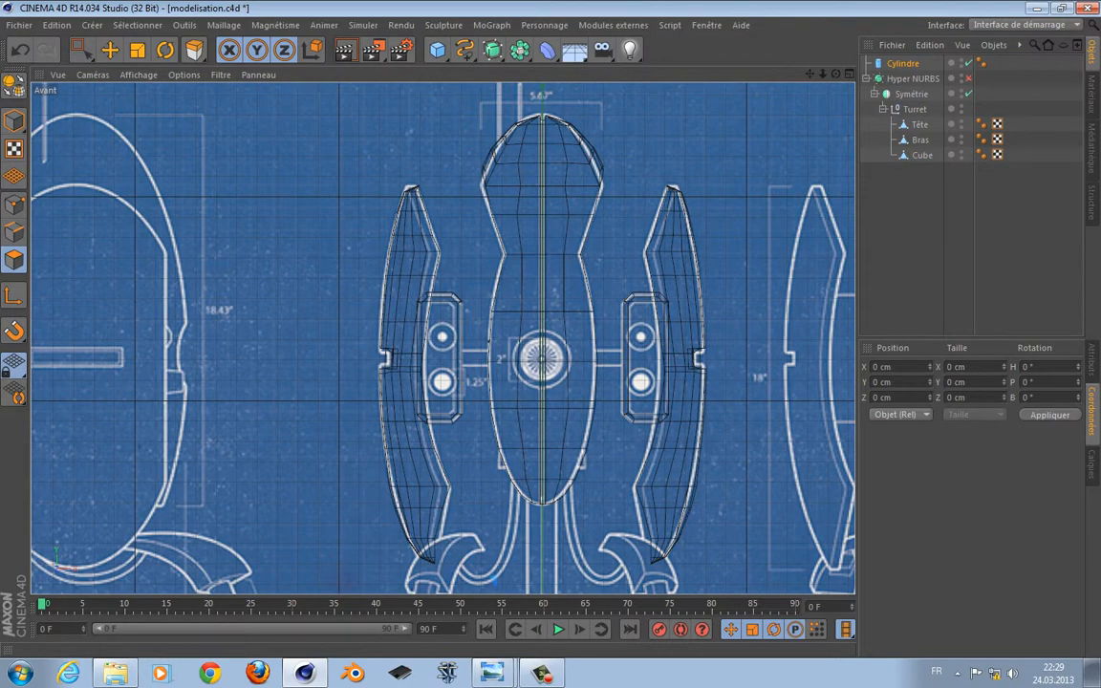
alt+middle_drag(452, 393, 409, 152)
key(space)
scroll(434, 308, down, 2)
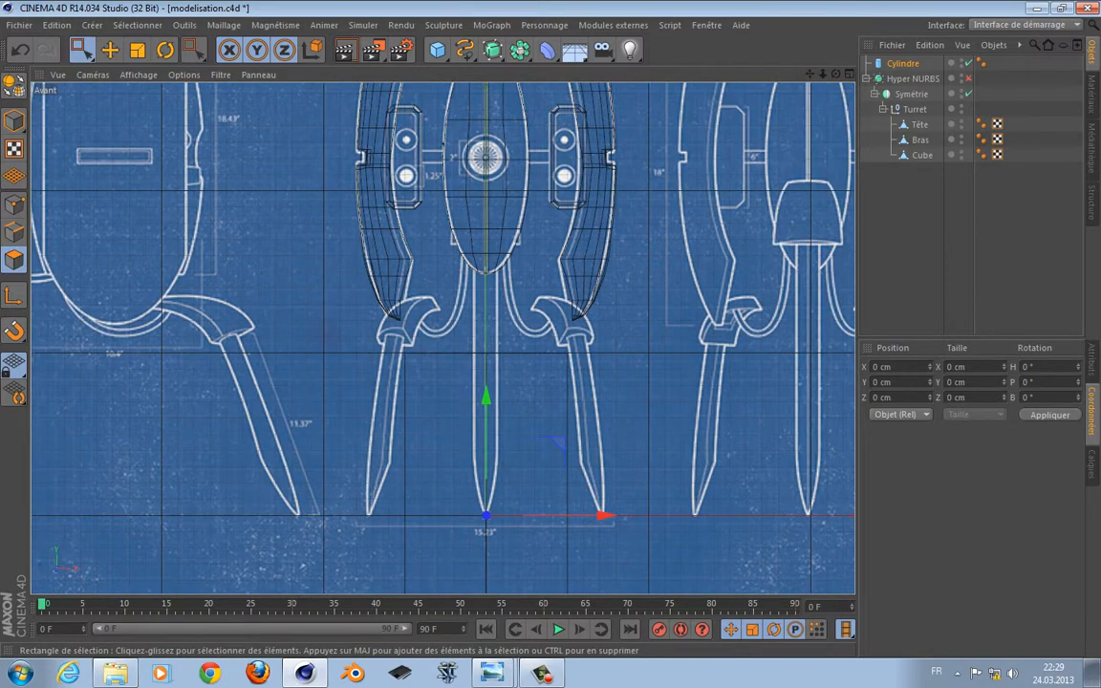
alt+middle_drag(434, 308, 436, 334)
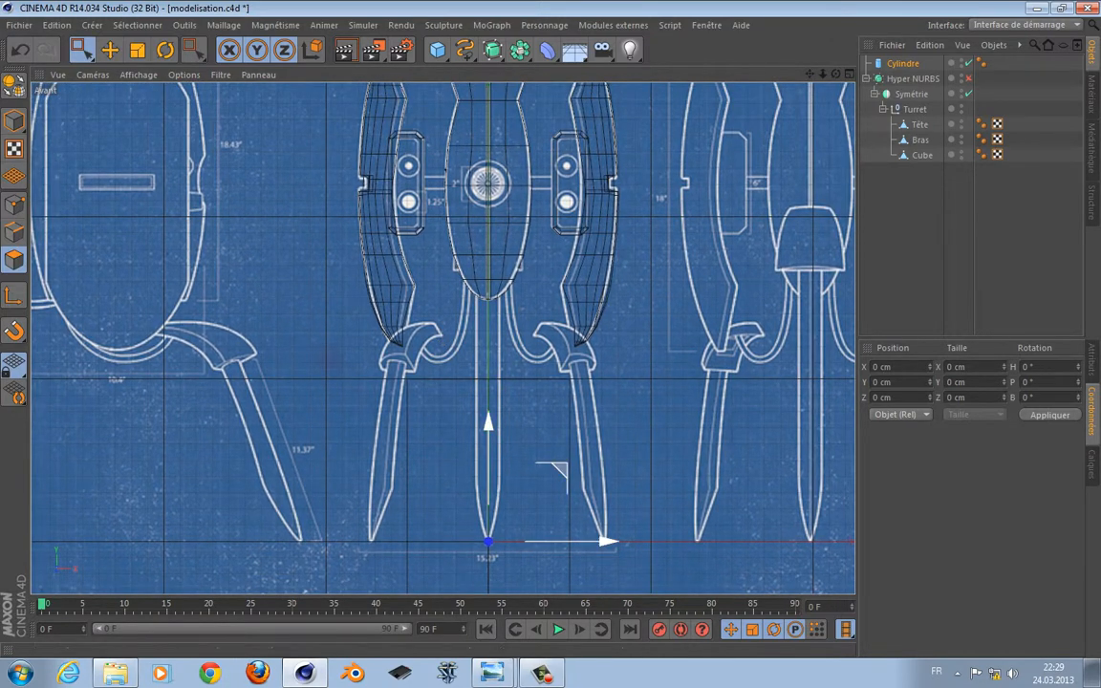
drag(560, 467, 480, 91)
alt+middle_drag(431, 184, 443, 338)
scroll(442, 339, up, 6)
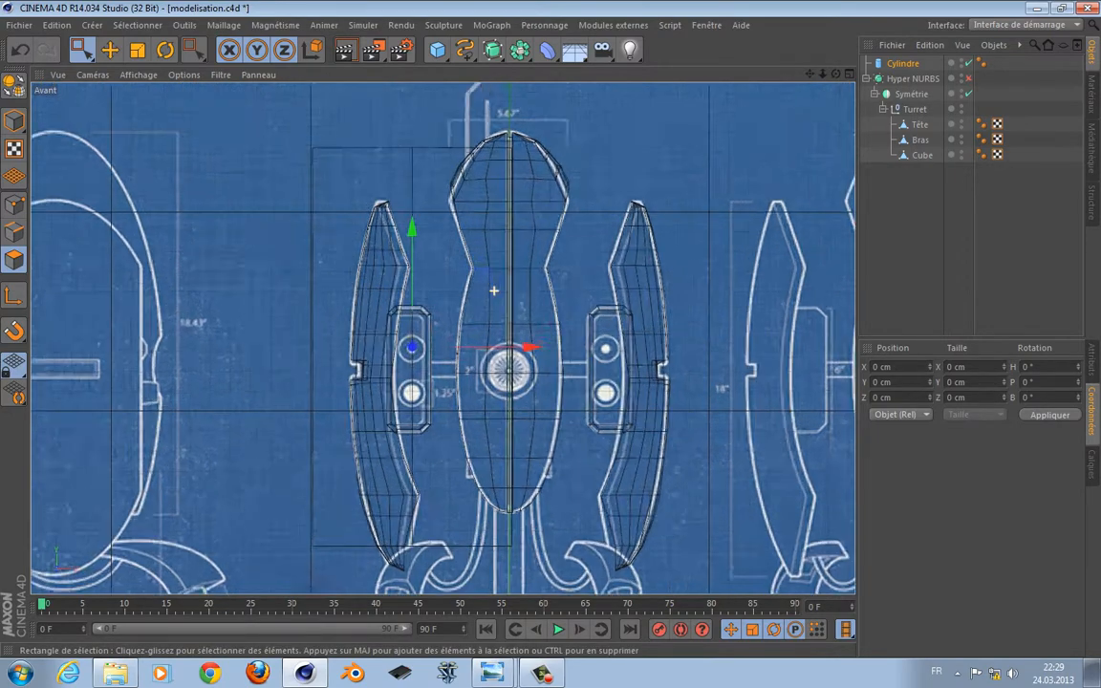
Rotate the cylinder 90° so its cap faces the front and scale it down towards the barrel circle's size
key(r)
drag(371, 339, 371, 232)
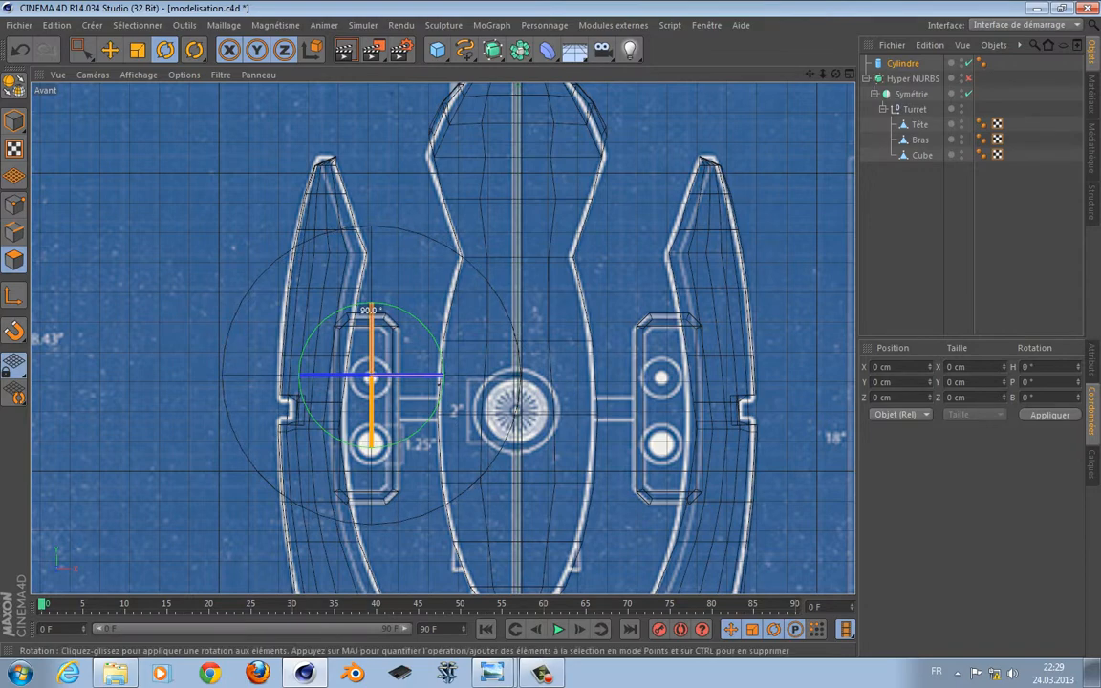
key(t)
drag(441, 245, 336, 244)
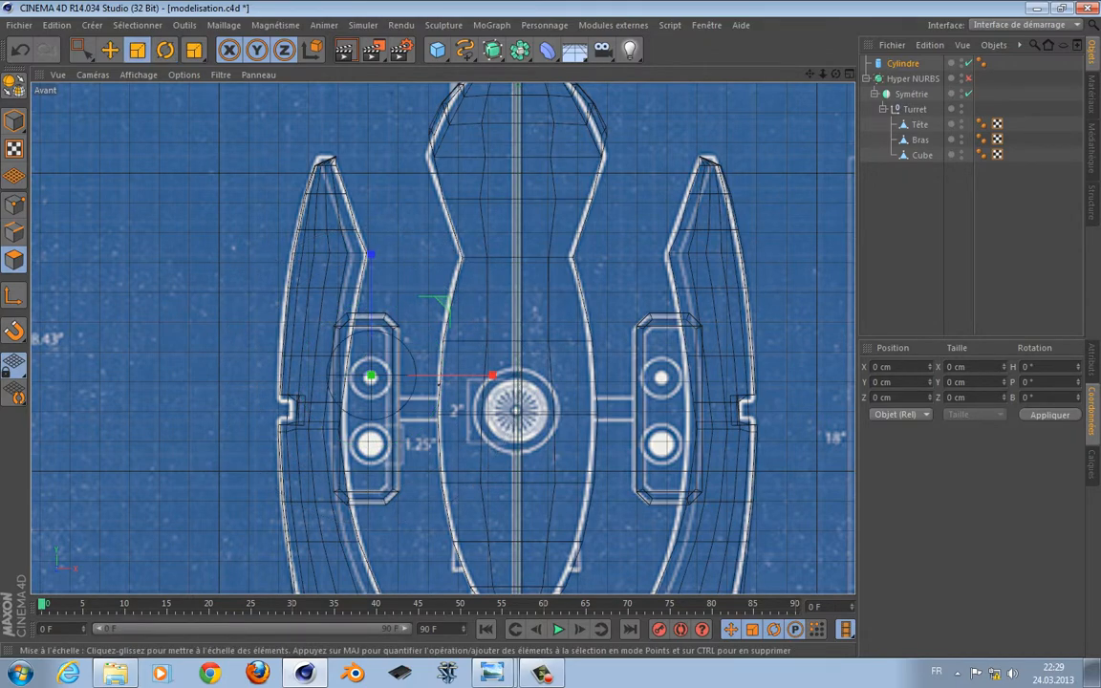
Fine-tune the cylinder to a radius of about 7.358 cm and centre it on the blueprint's upper barrel circle
alt+middle_drag(443, 339, 465, 306)
scroll(380, 354, down, 1)
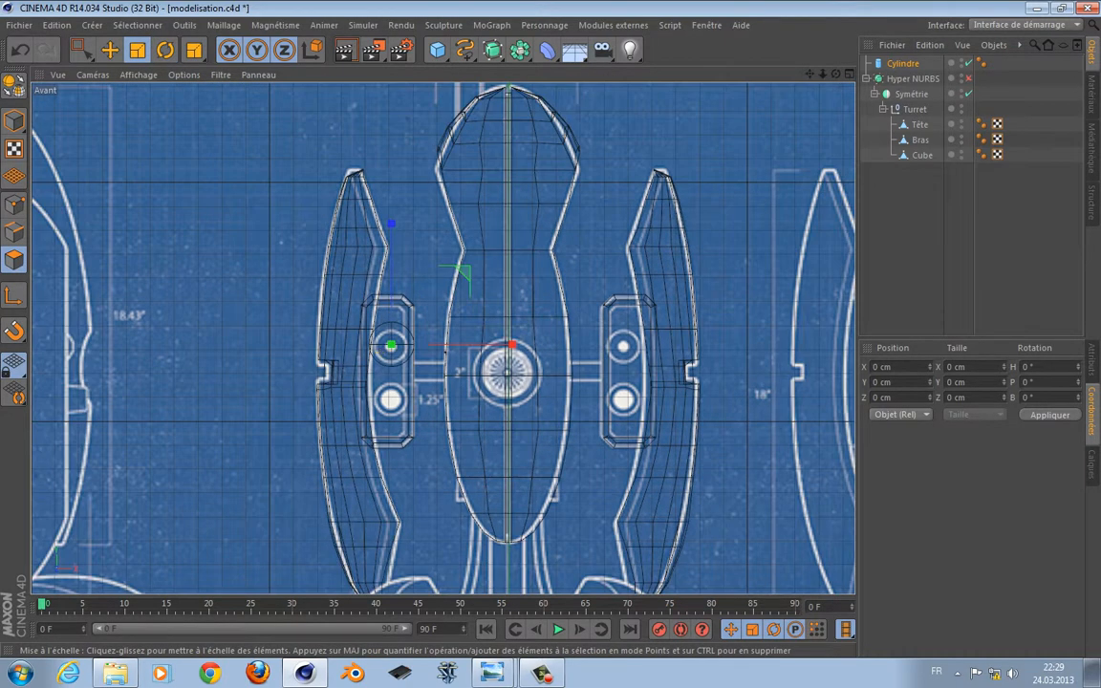
scroll(380, 369, up, 3)
drag(485, 252, 466, 249)
key(space)
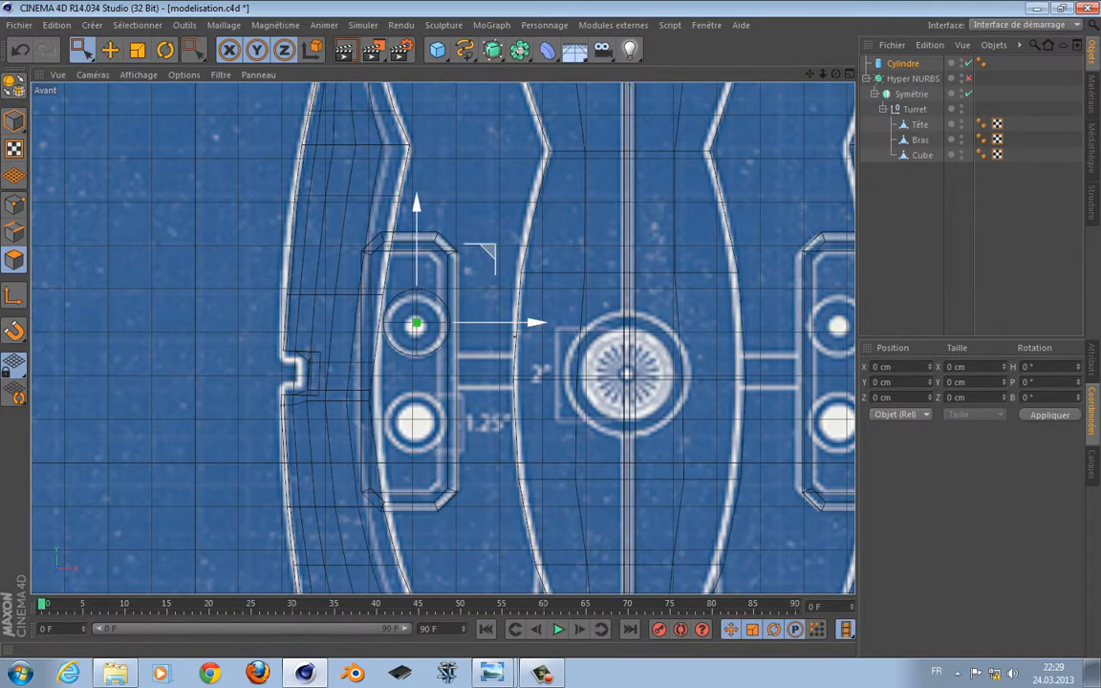
drag(417, 323, 413, 327)
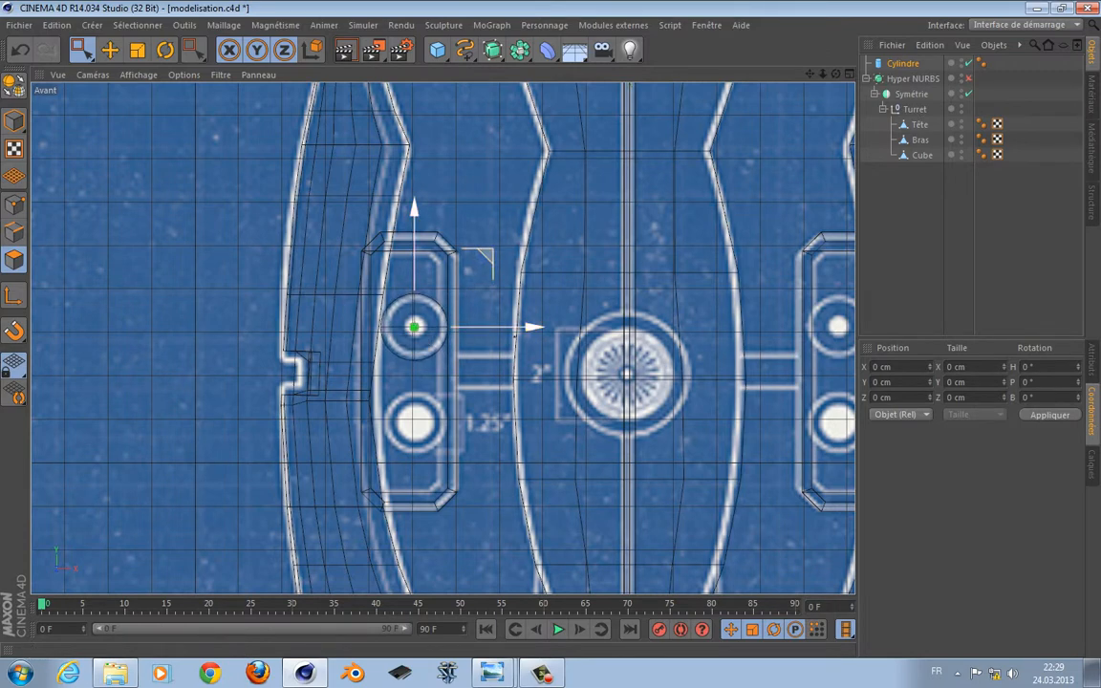
key(space)
key(space)
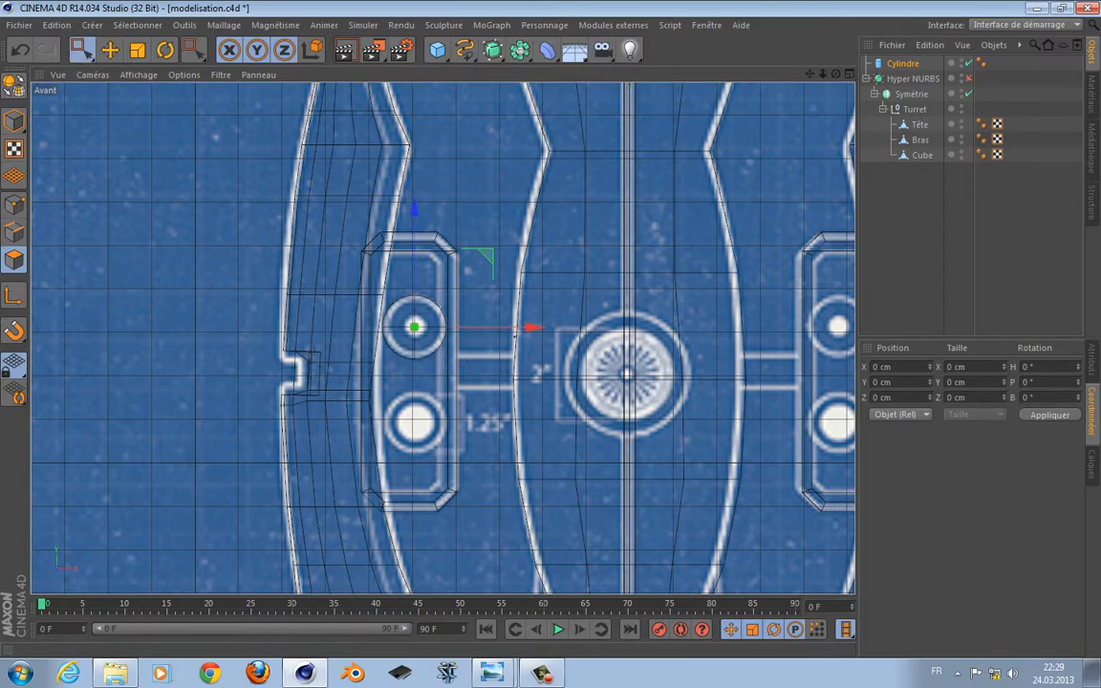
Set the cylinder's rotation segments to 12 and make it editable
key(shift+F5)
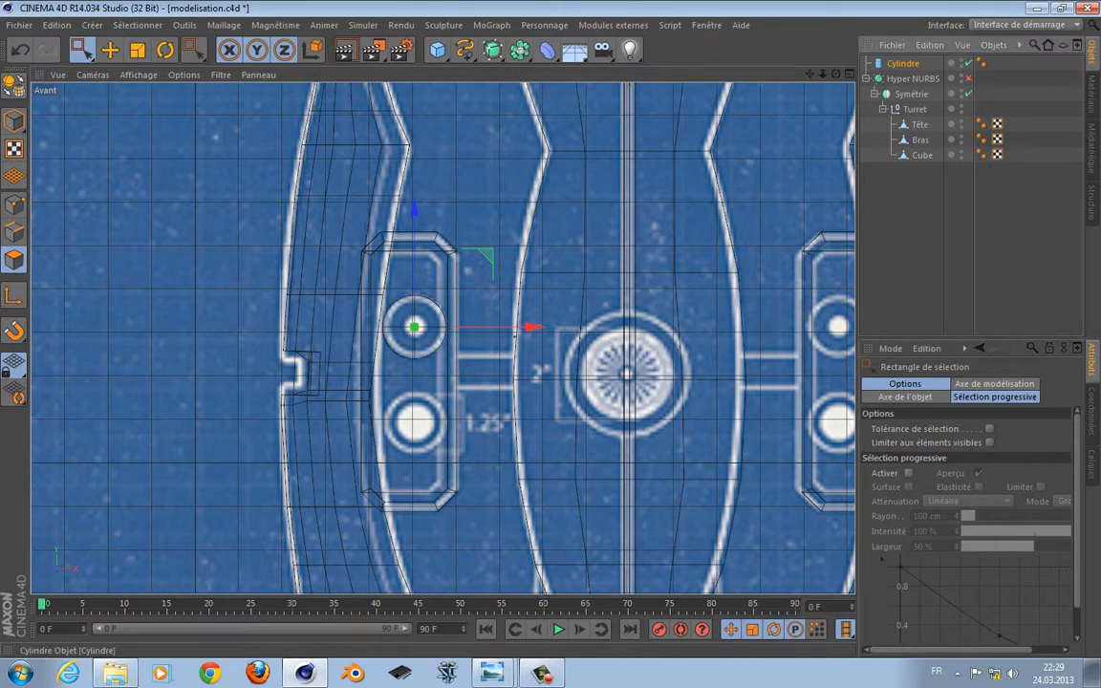
click(902, 63)
double_click(969, 475)
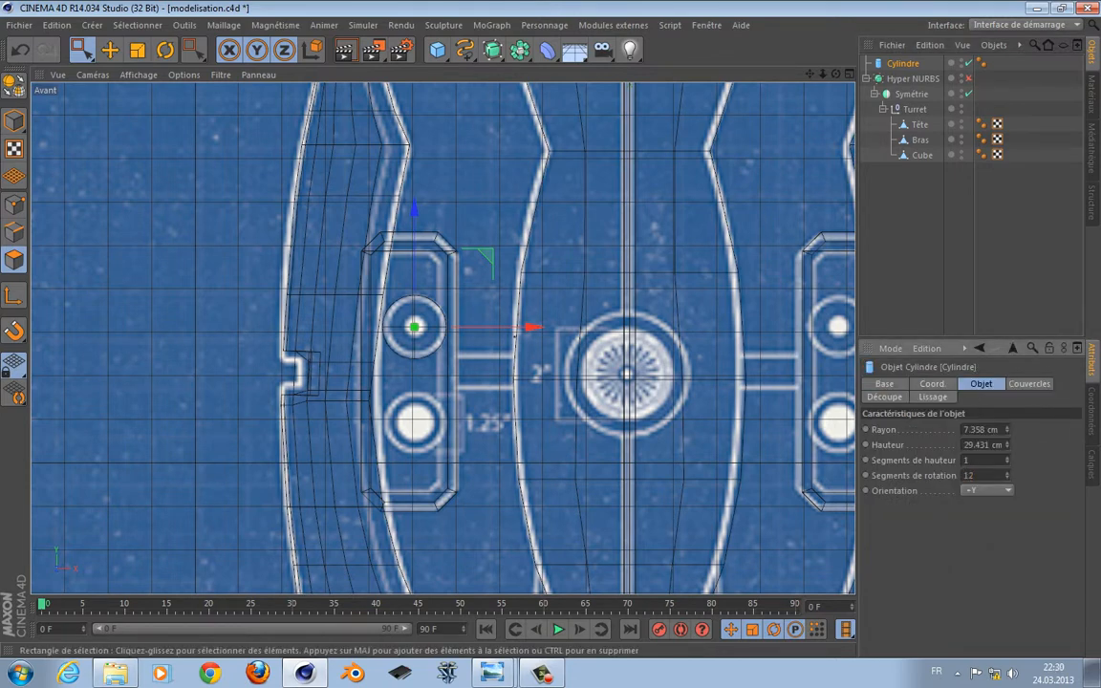
middle_click(514, 330)
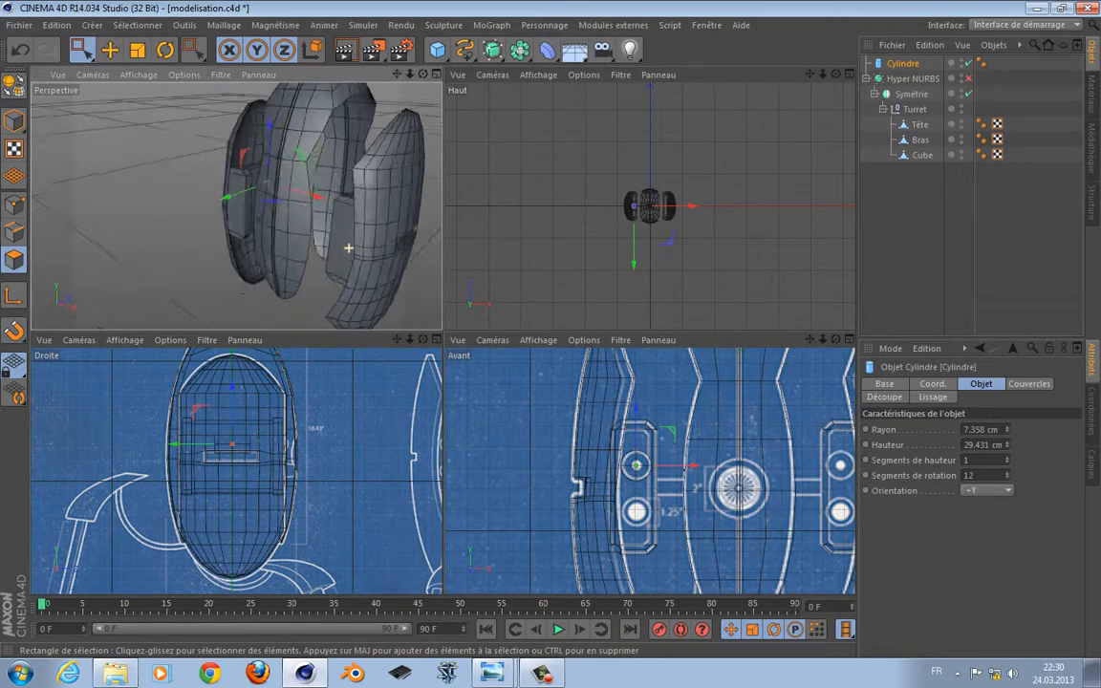
alt+drag(349, 248, 411, 248)
middle_click(650, 466)
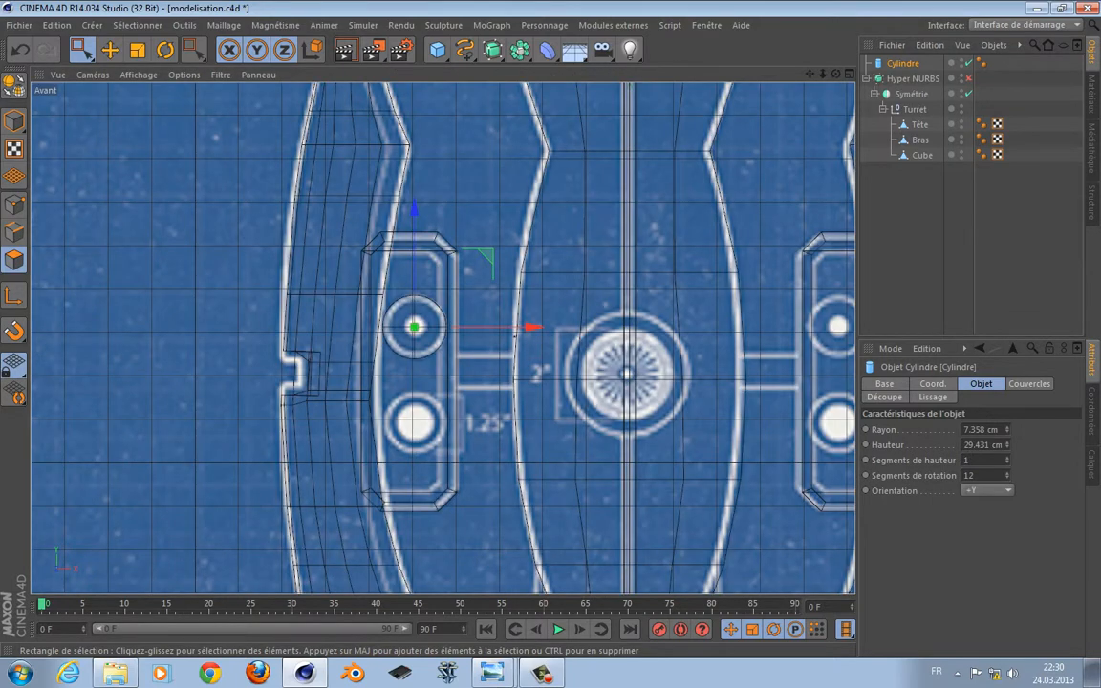
key(c)
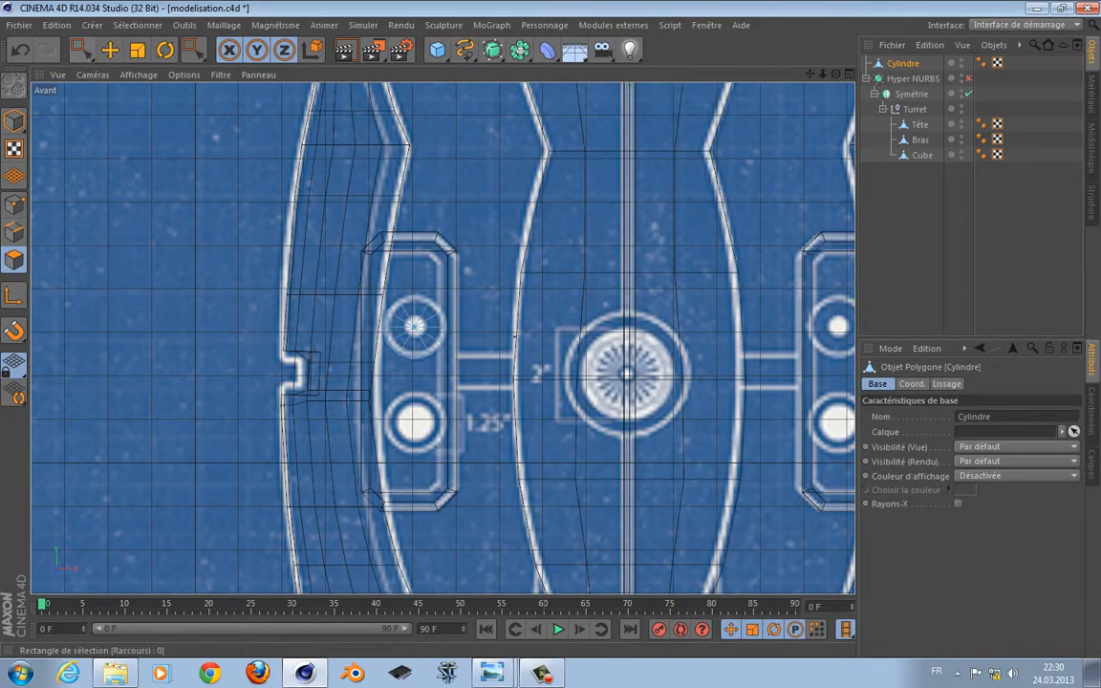
Select the cylinder's front cap polygons and try to pull them forward in the perspective view
key(9)
click(416, 328)
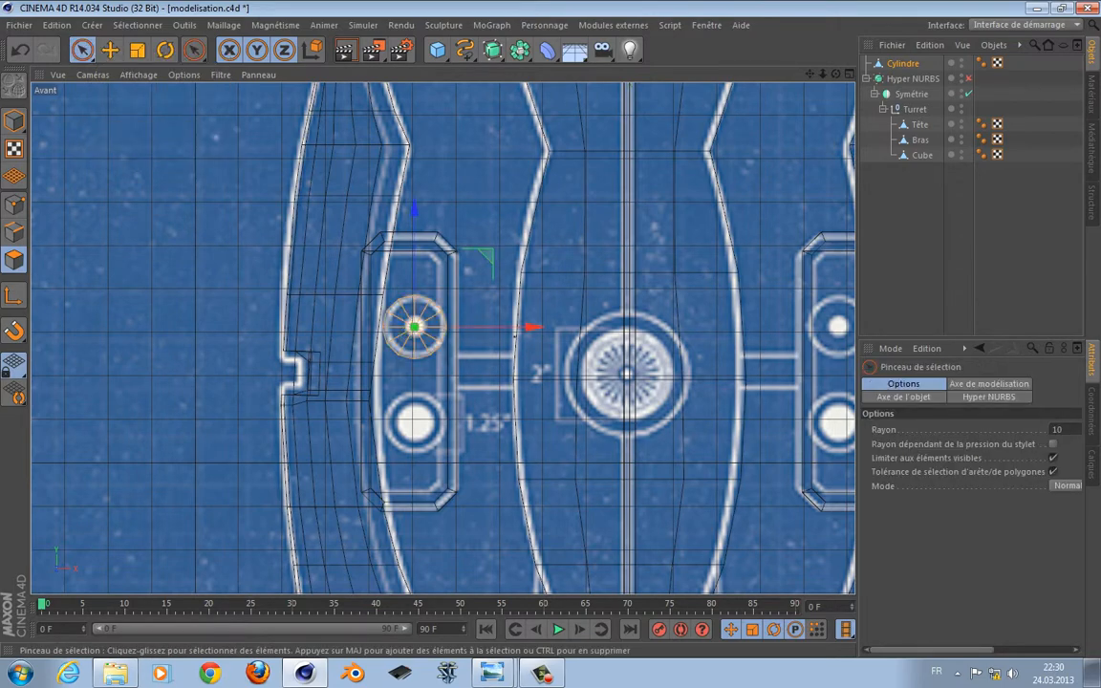
middle_click(489, 386)
middle_click(258, 243)
alt+drag(443, 339, 612, 344)
drag(453, 371, 515, 417)
key(ctrl+z)
Optimize the cylinder's points in point mode and pull its front cap polygons forward out of the gun block
click(14, 204)
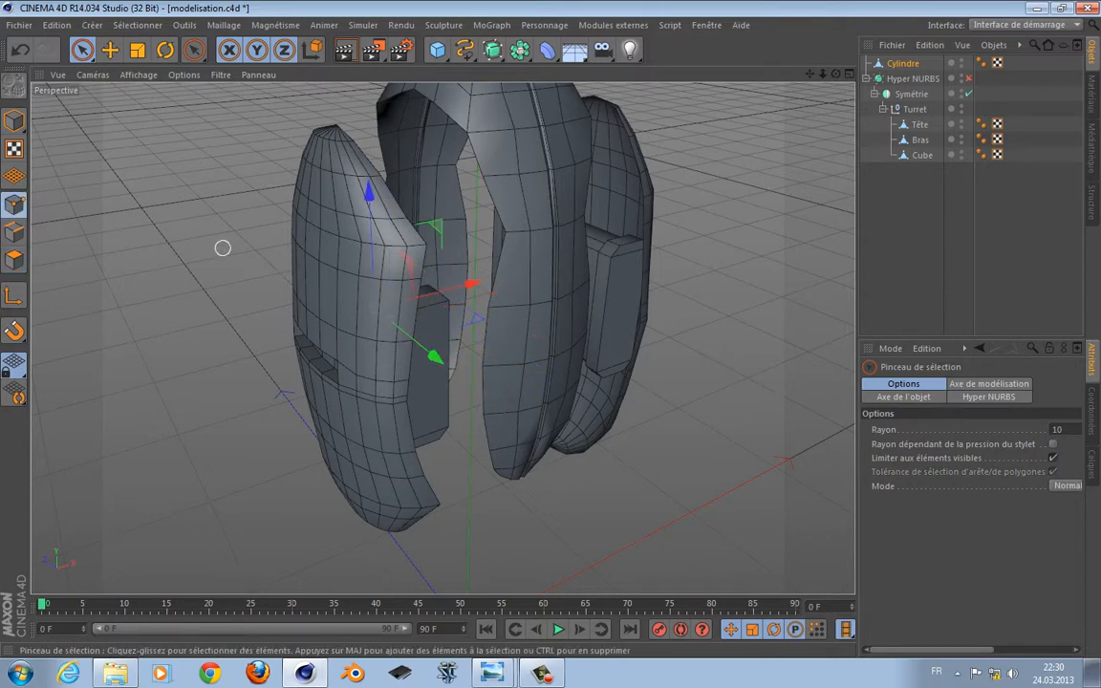
right_click(218, 234)
click(299, 616)
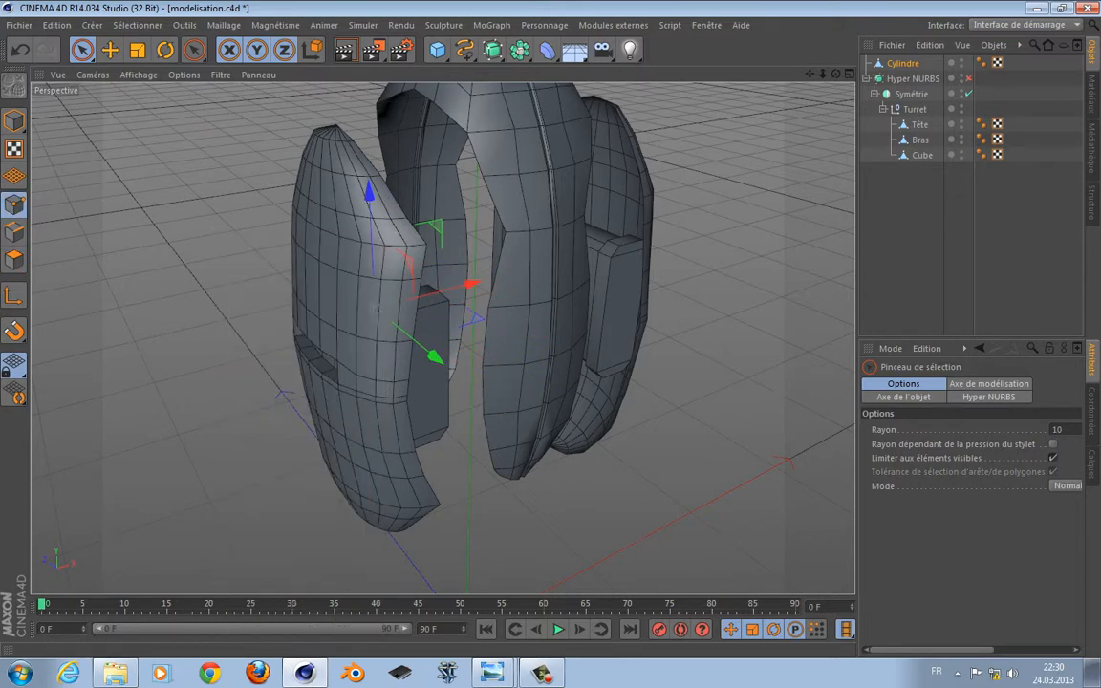
click(14, 259)
drag(437, 359, 512, 419)
alt+drag(575, 405, 480, 347)
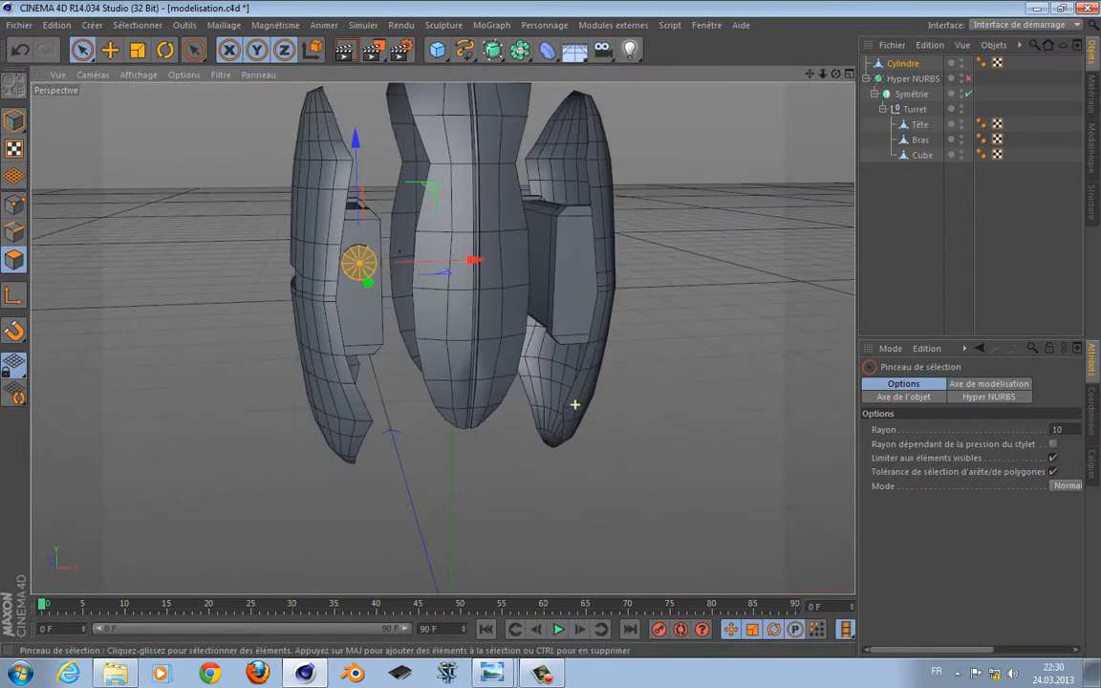
Switch the side view from the right to the left camera (Gauche) and frame the turret over its blueprint
middle_click(479, 347)
middle_click(626, 511)
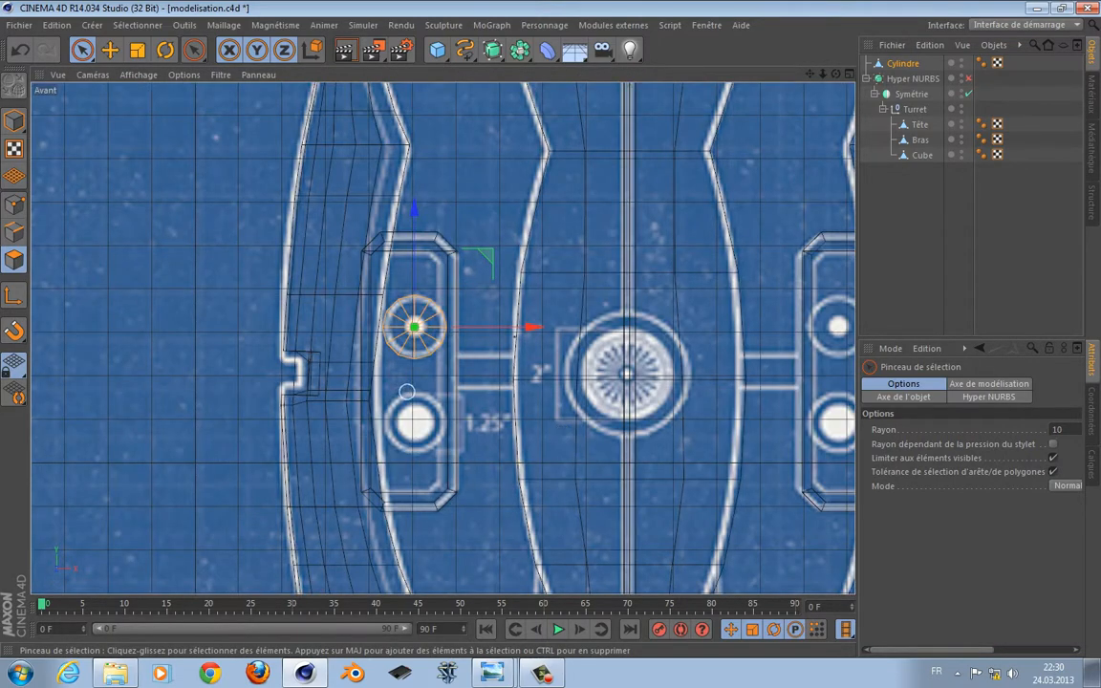
middle_click(406, 392)
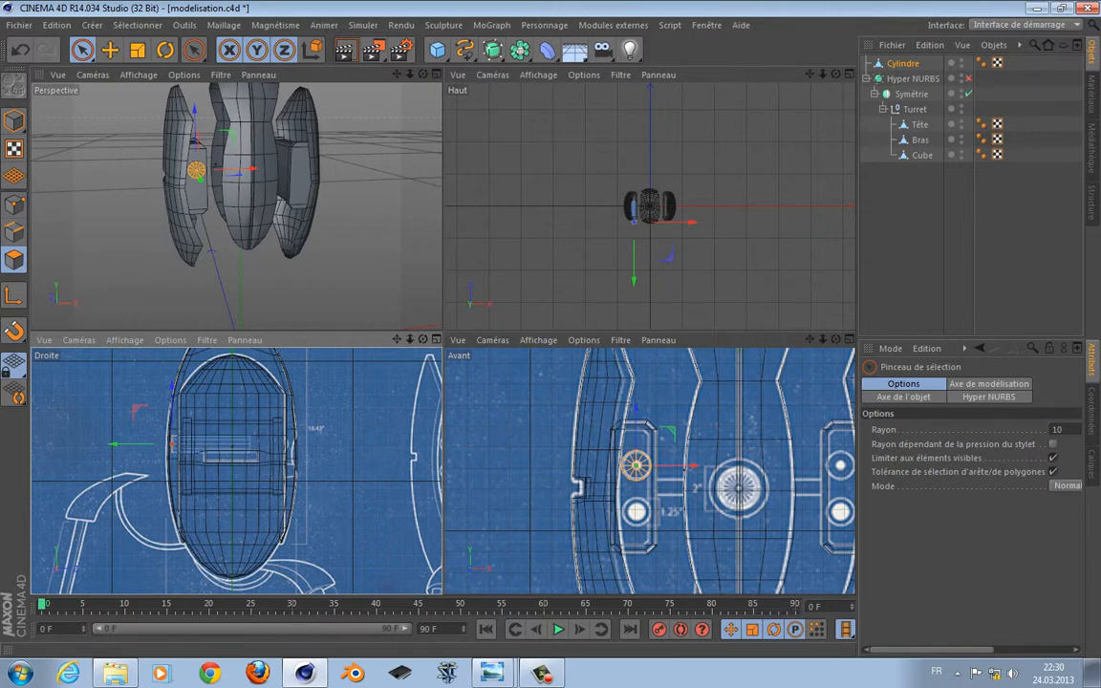
middle_click(349, 419)
click(139, 75)
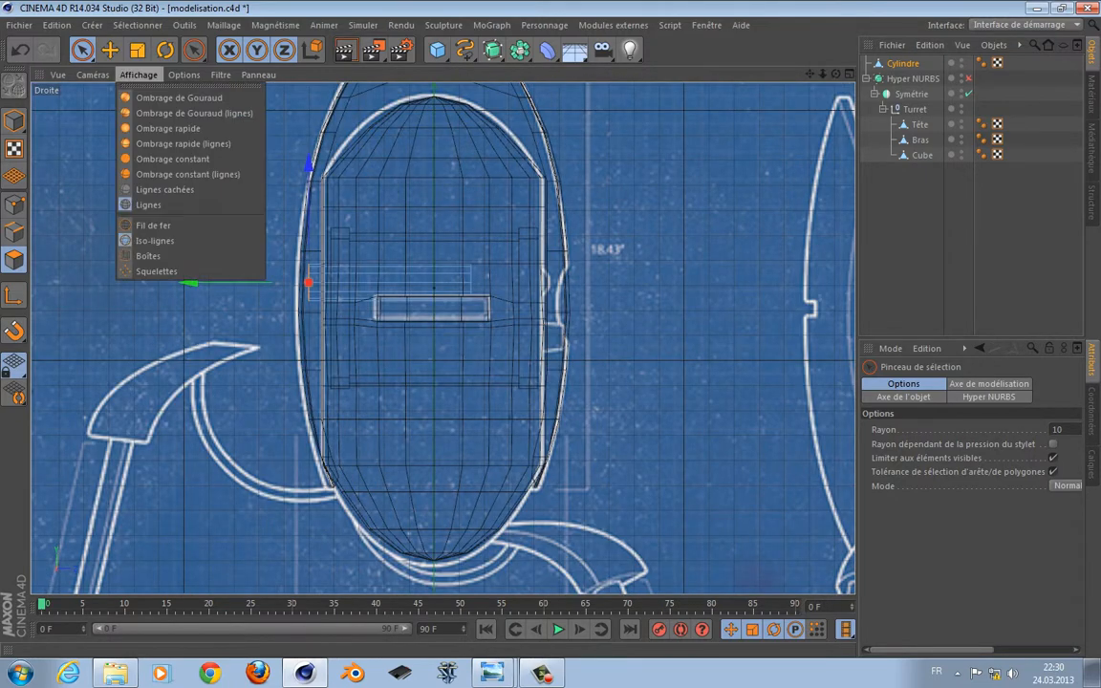
mouse_move(184, 75)
mouse_move(93, 74)
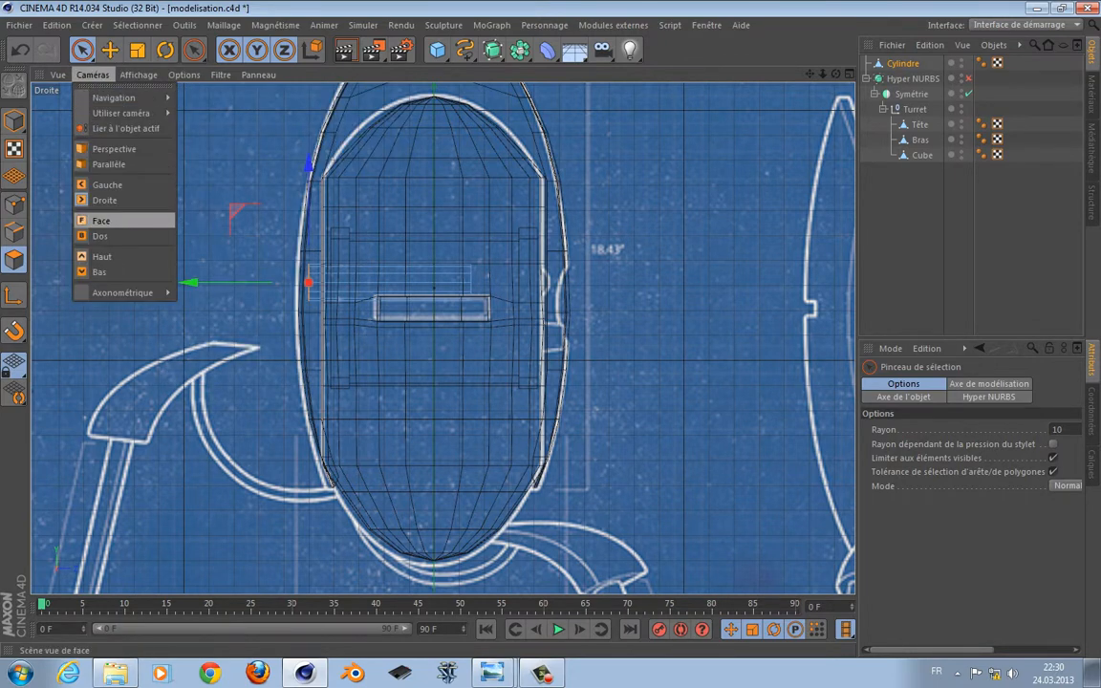
click(111, 183)
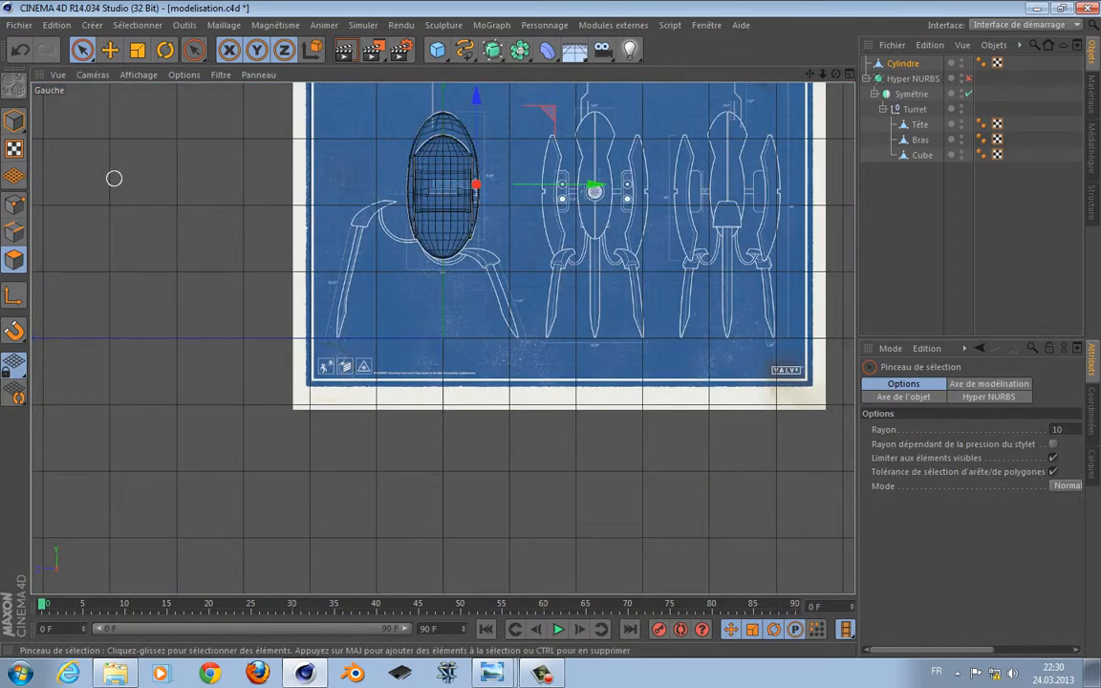
alt+middle_drag(347, 225, 285, 382)
alt+right_drag(285, 387, 349, 400)
alt+middle_drag(601, 254, 425, 328)
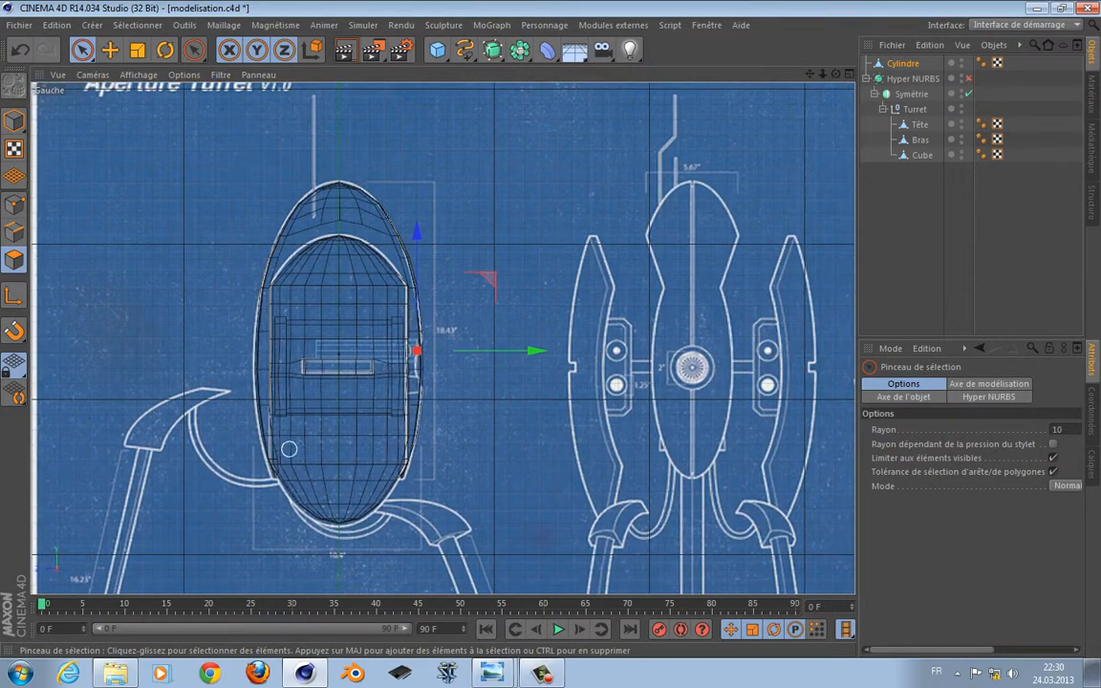
Inset the cylinder's front cap polygons by 2.3 cm in the front view to form the barrel's inner ring
middle_click(261, 332)
middle_click(540, 431)
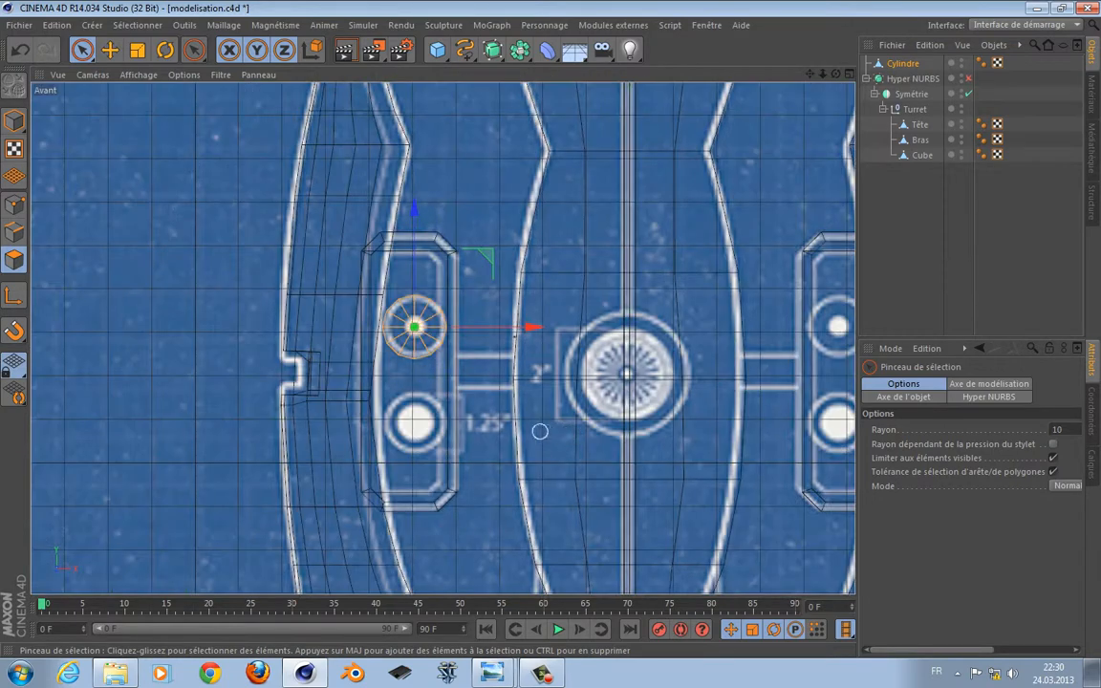
key(i)
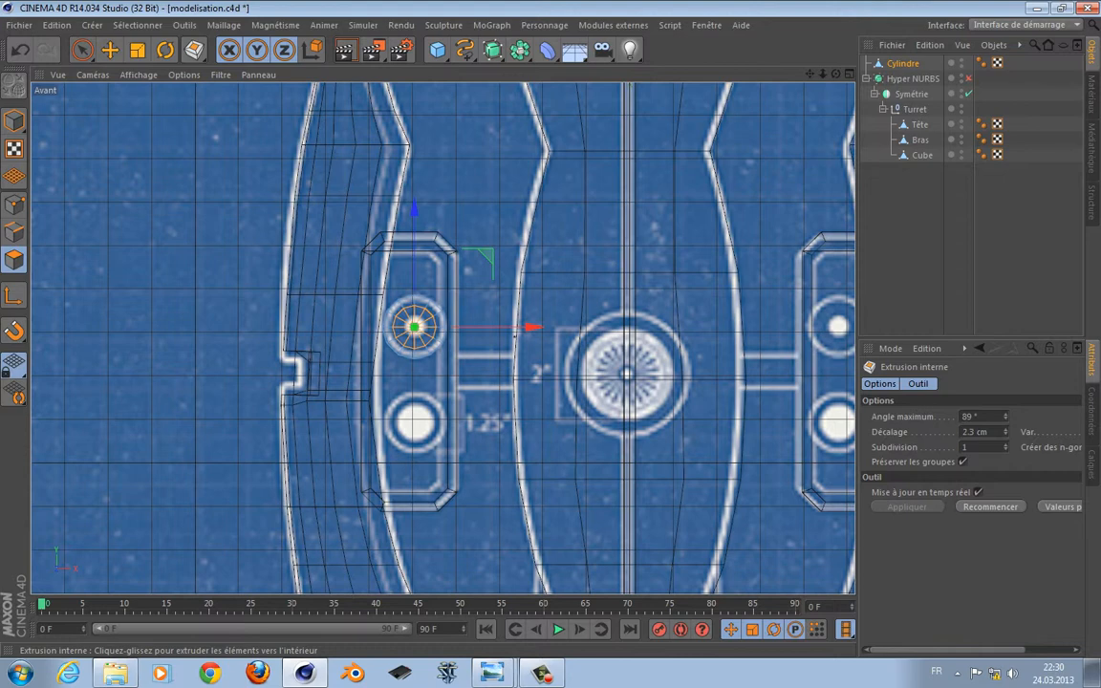
key(r)
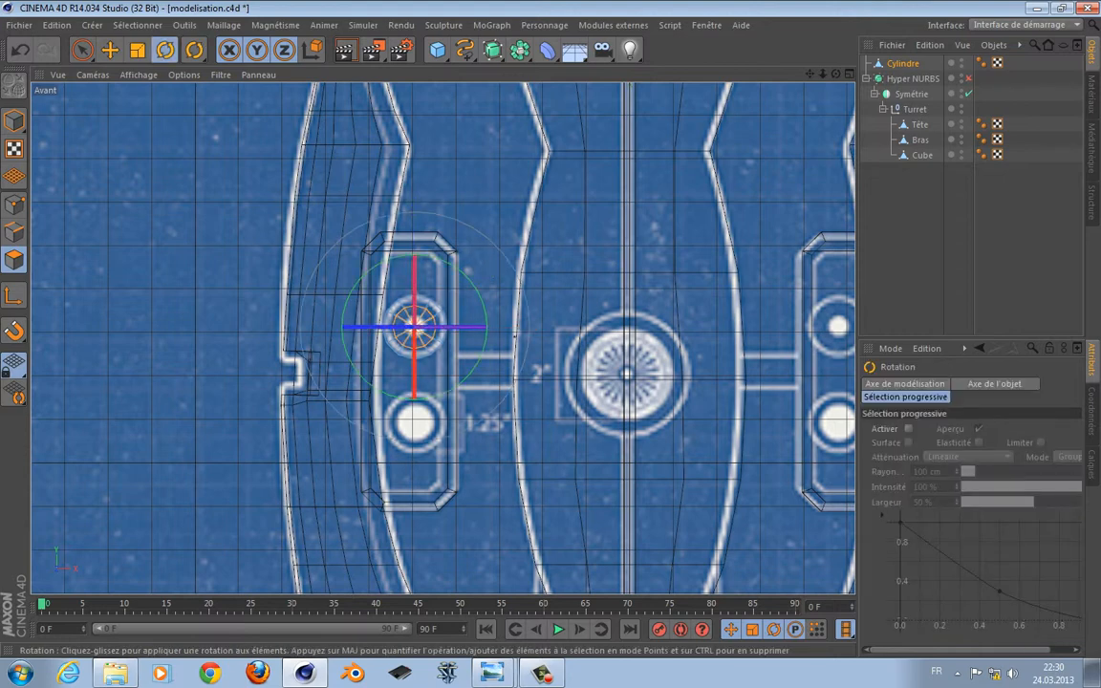
key(t)
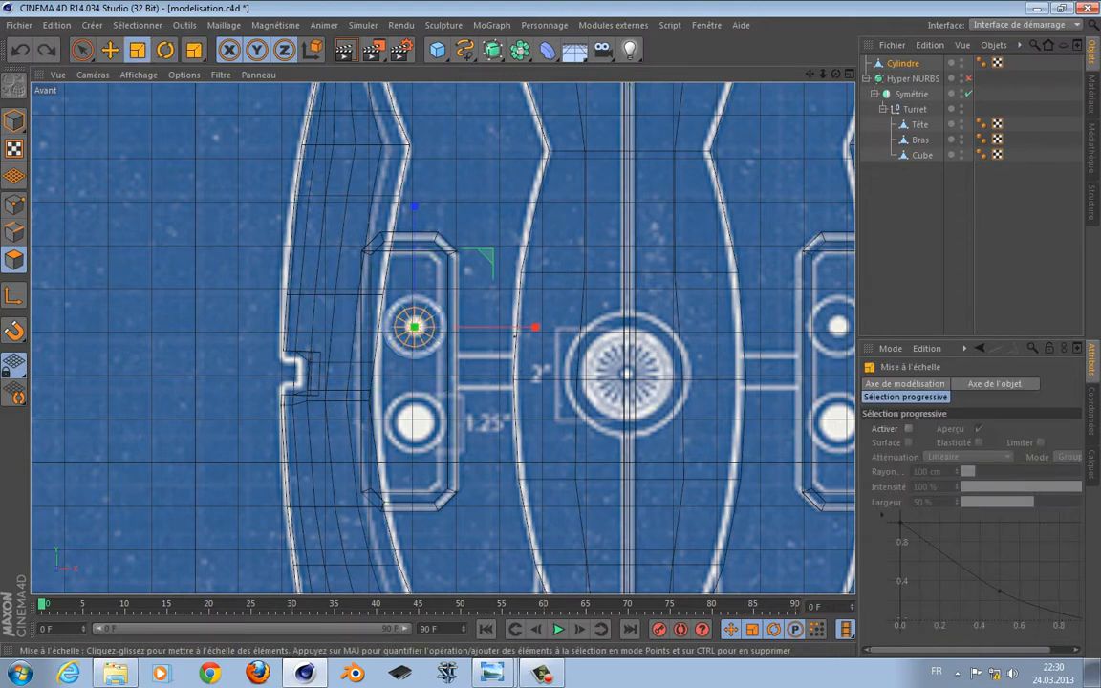
Extrude the inset cap polygons in the left view and pull them about 68 cm back to hollow the barrel
key(F5)
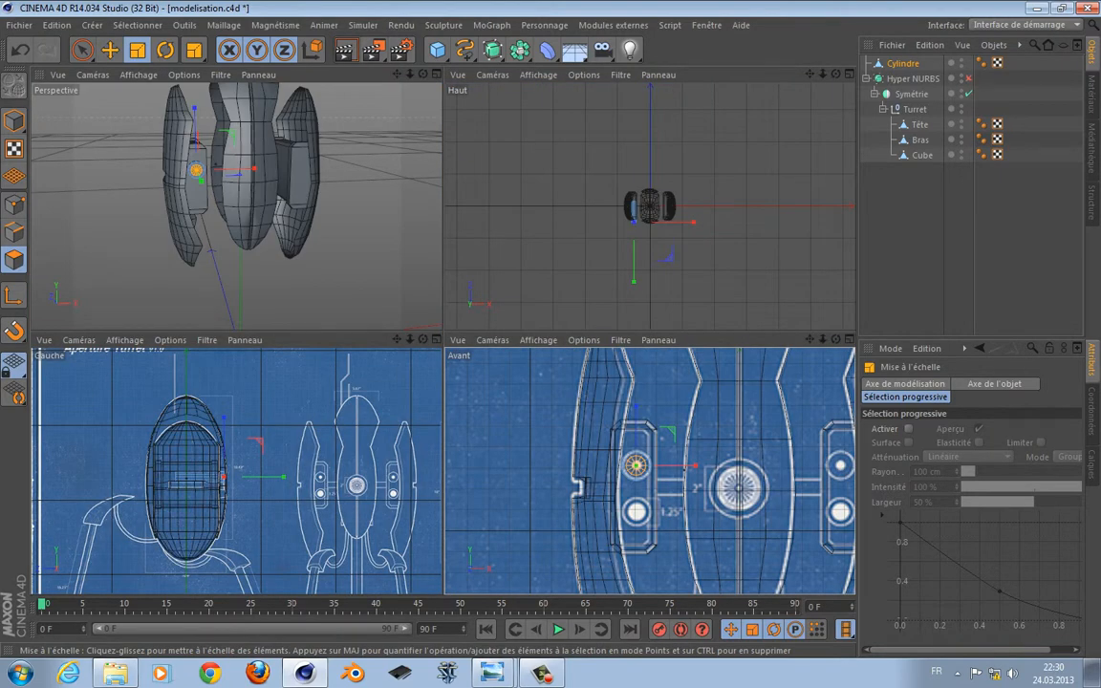
middle_click(309, 491)
key(d)
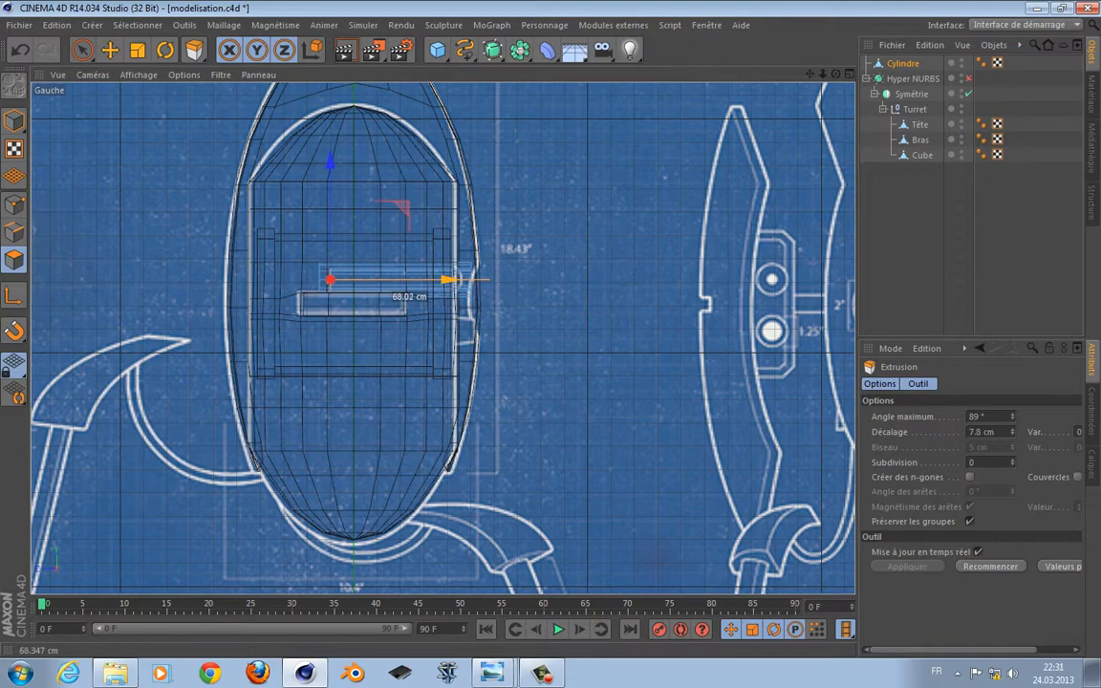
Select all the cylinder's polygons in the perspective view and push the barrel back toward the gun block
key(F5)
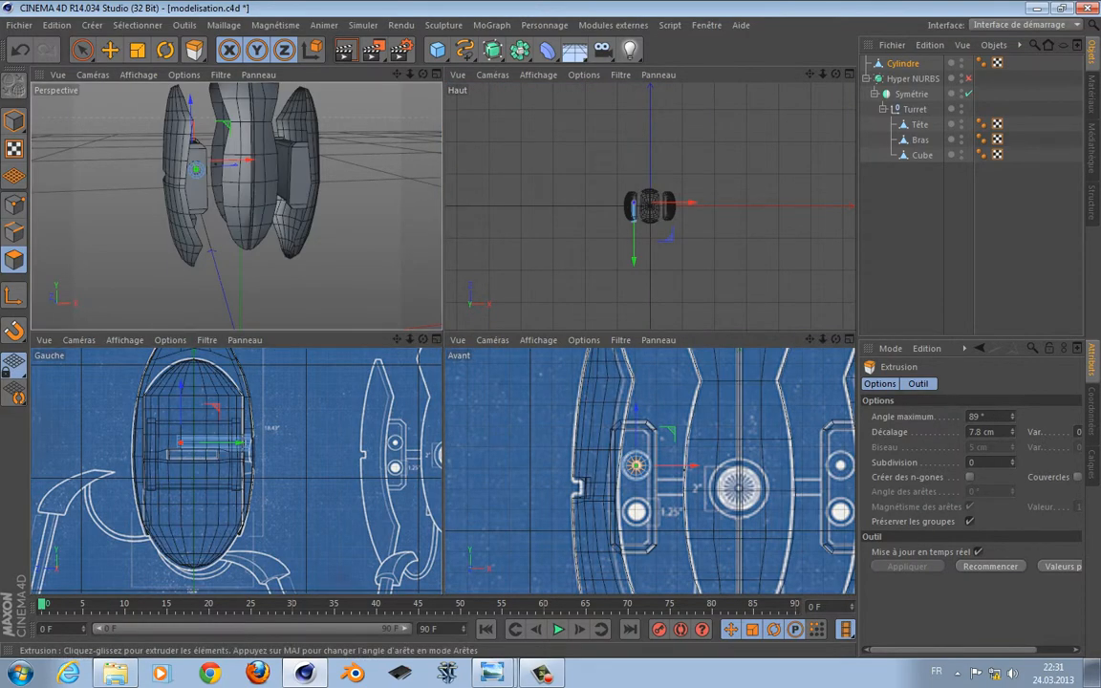
key(F1)
scroll(354, 318, up, 5)
alt+middle_drag(353, 318, 328, 422)
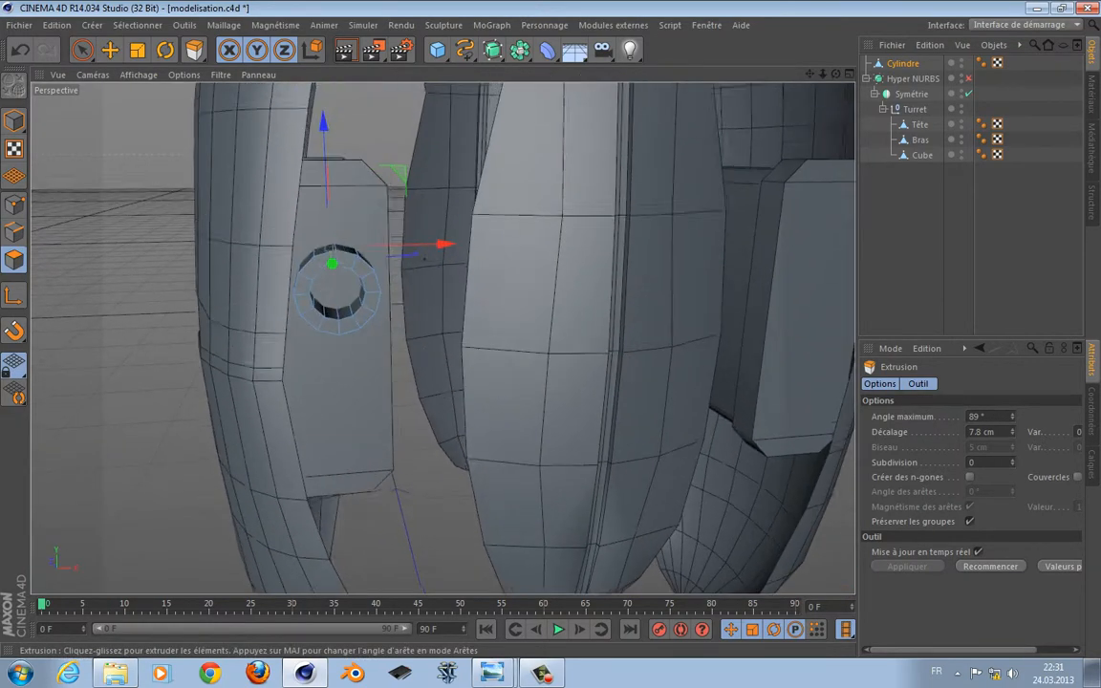
scroll(375, 400, up, 3)
alt+drag(375, 401, 379, 378)
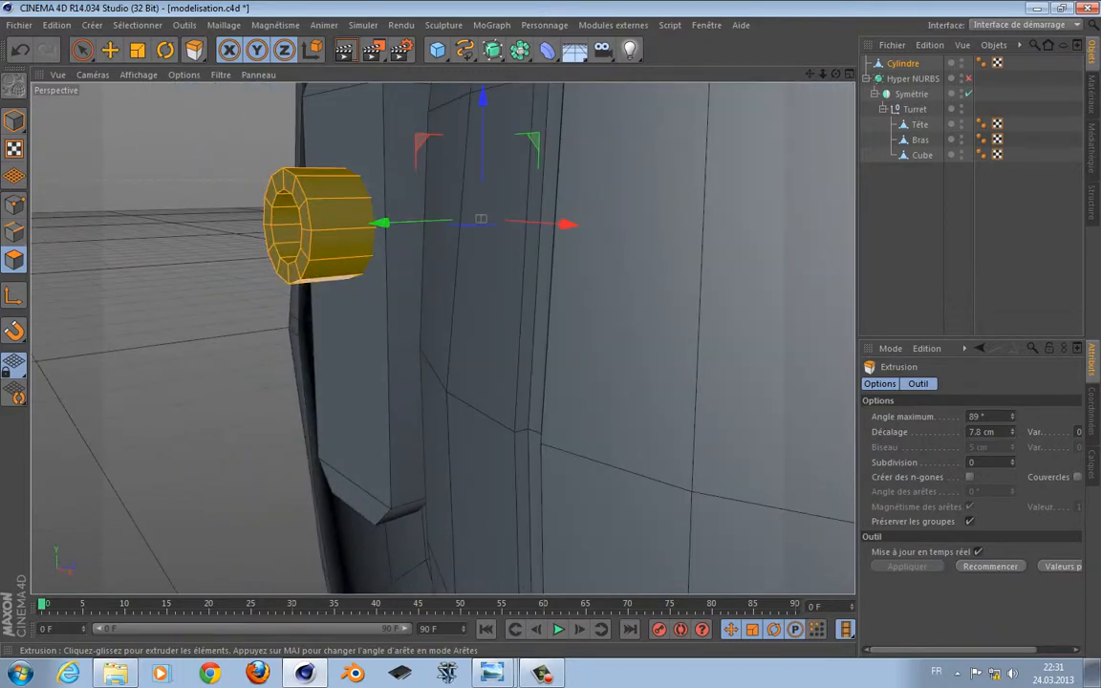
drag(381, 223, 405, 222)
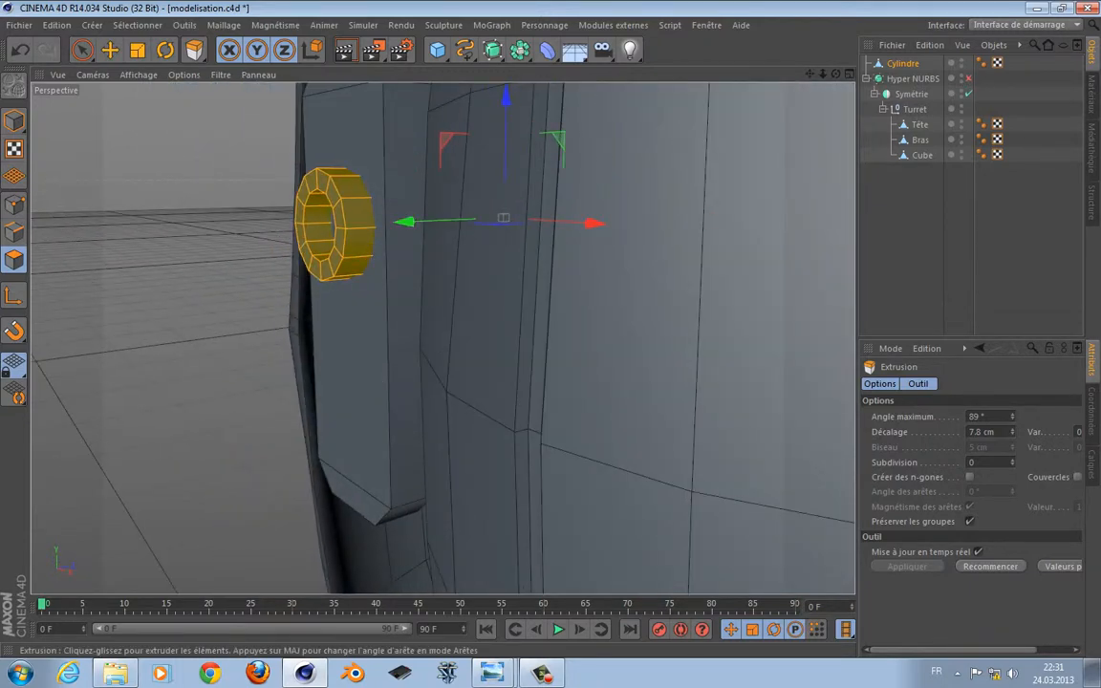
Select the front face polygons of the Cube gun block around the barrel
alt+drag(503, 374, 504, 374)
scroll(503, 374, down, 5)
alt+drag(443, 337, 442, 337)
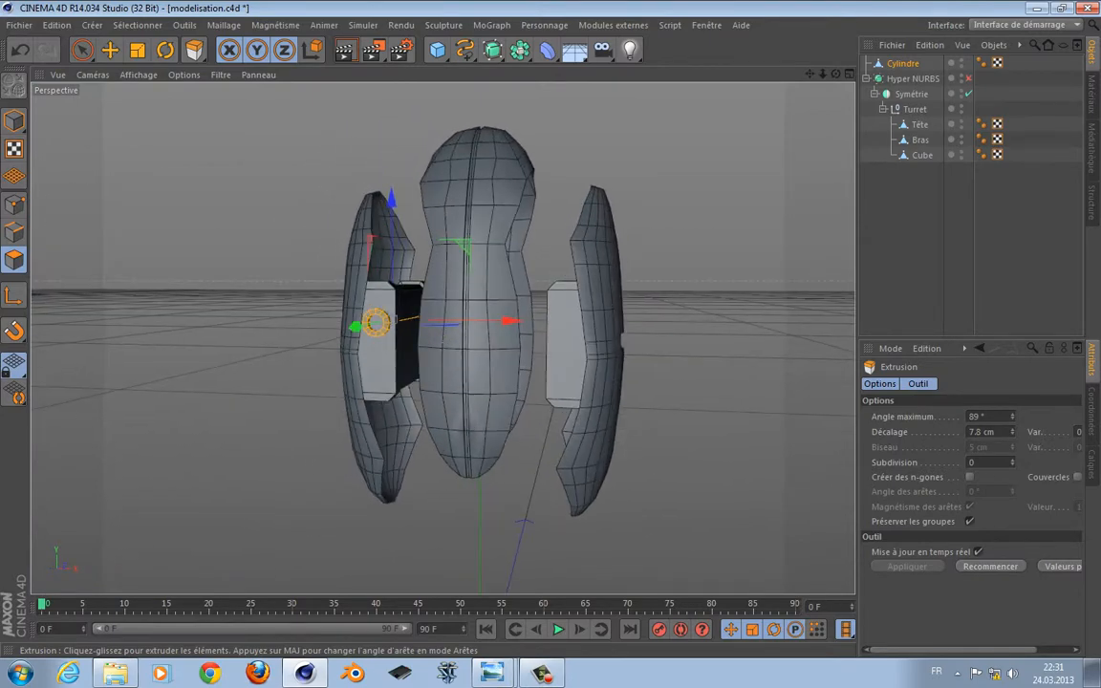
scroll(297, 373, up, 8)
alt+drag(433, 403, 433, 403)
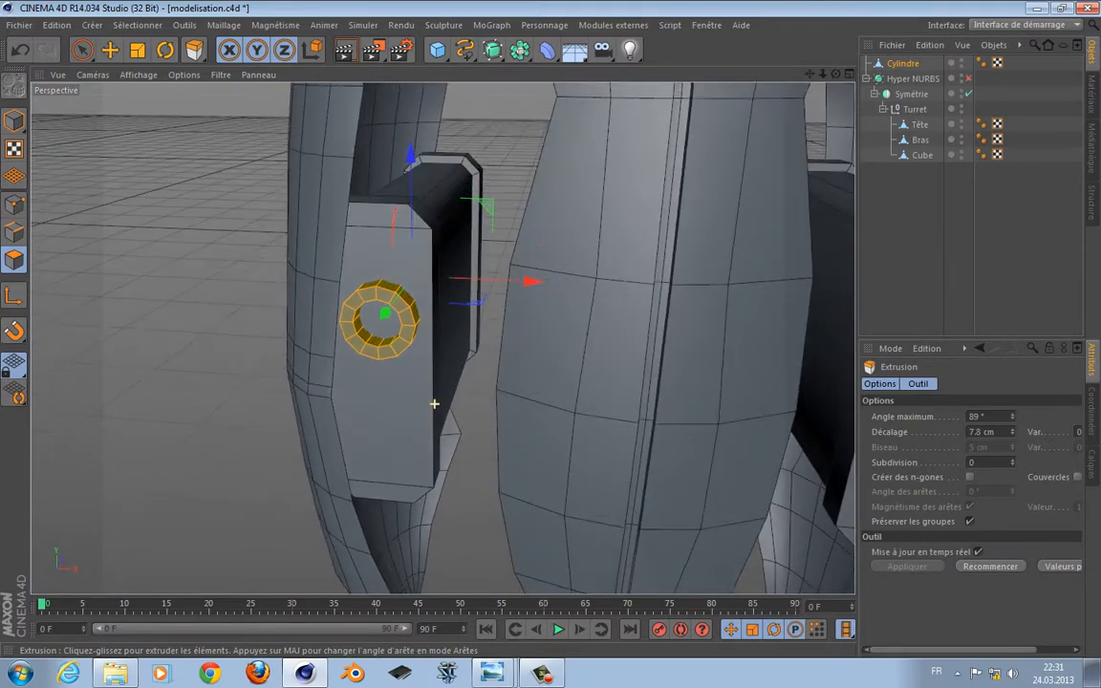
click(83, 49)
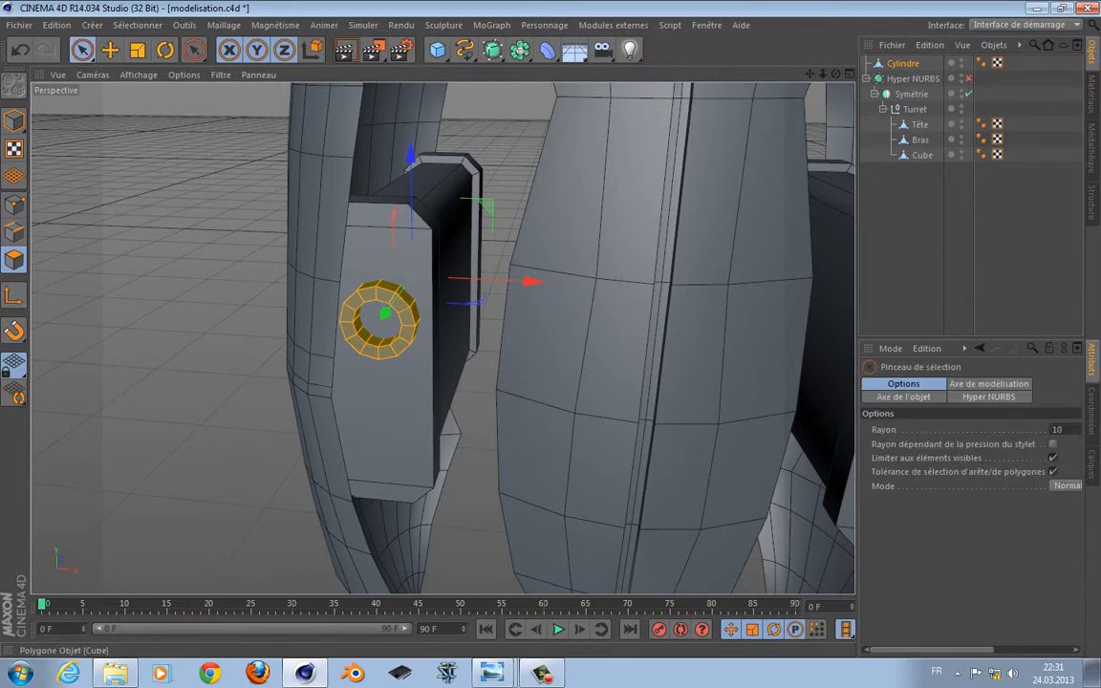
click(920, 155)
click(382, 222)
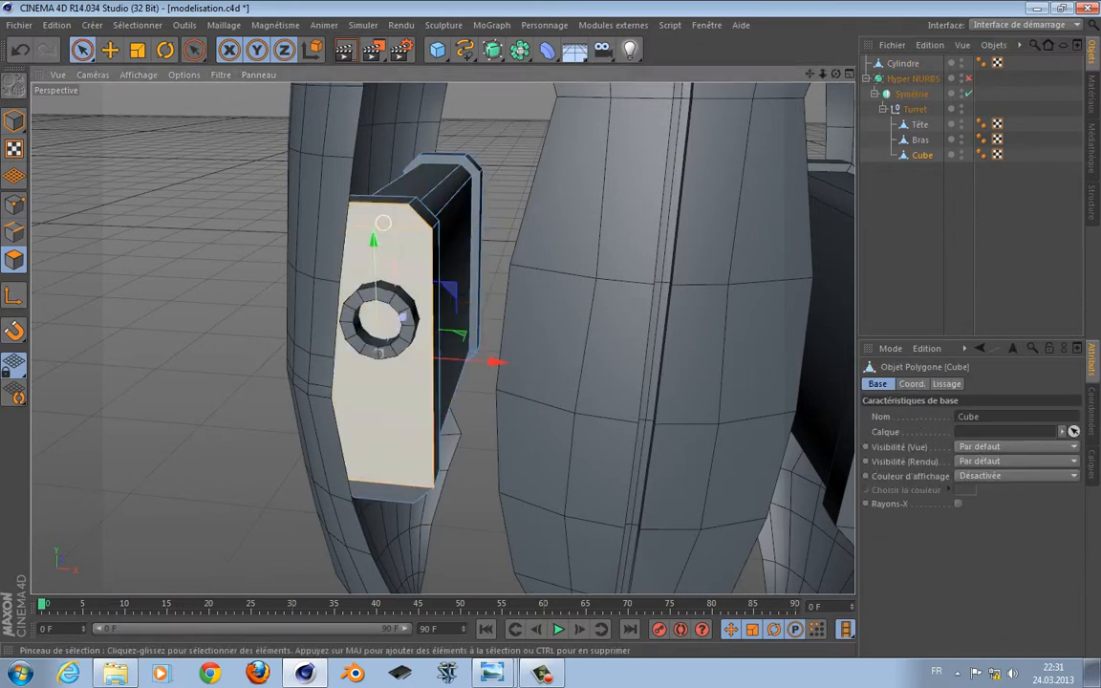
Try to inset the gun block's selected polygons and extrude them by -4 cm, and undo both operations
key(i)
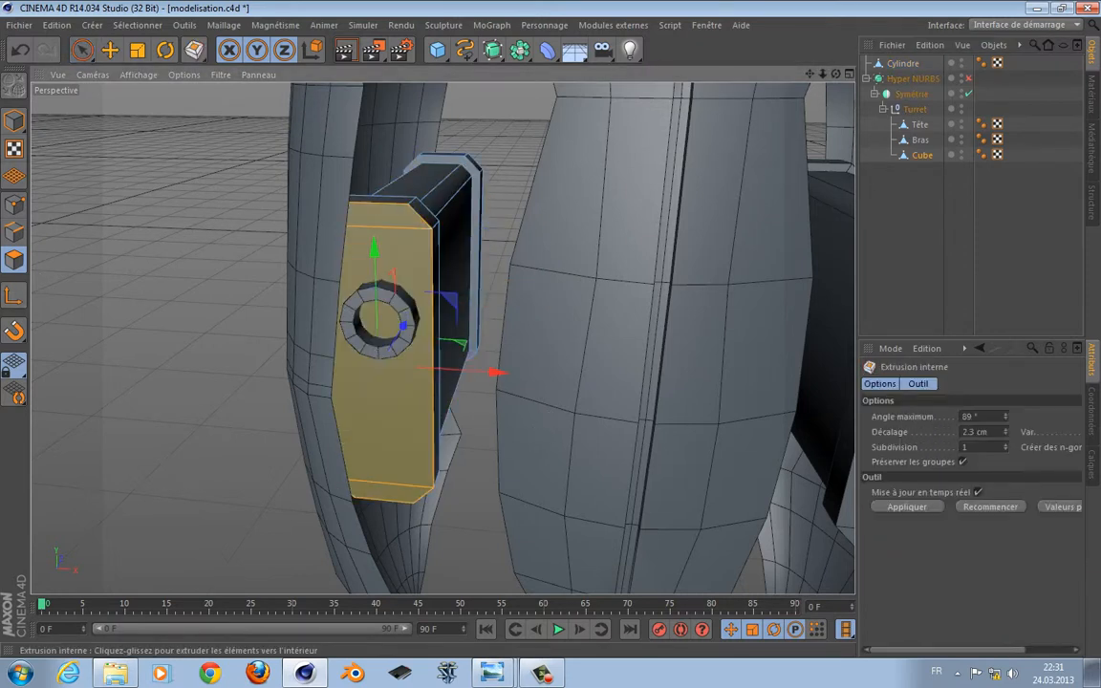
mouse_move(552, 429)
mouse_down()
mouse_move(588, 430)
mouse_move(487, 436)
mouse_move(535, 435)
mouse_up()
key(r)
key(t)
key(d)
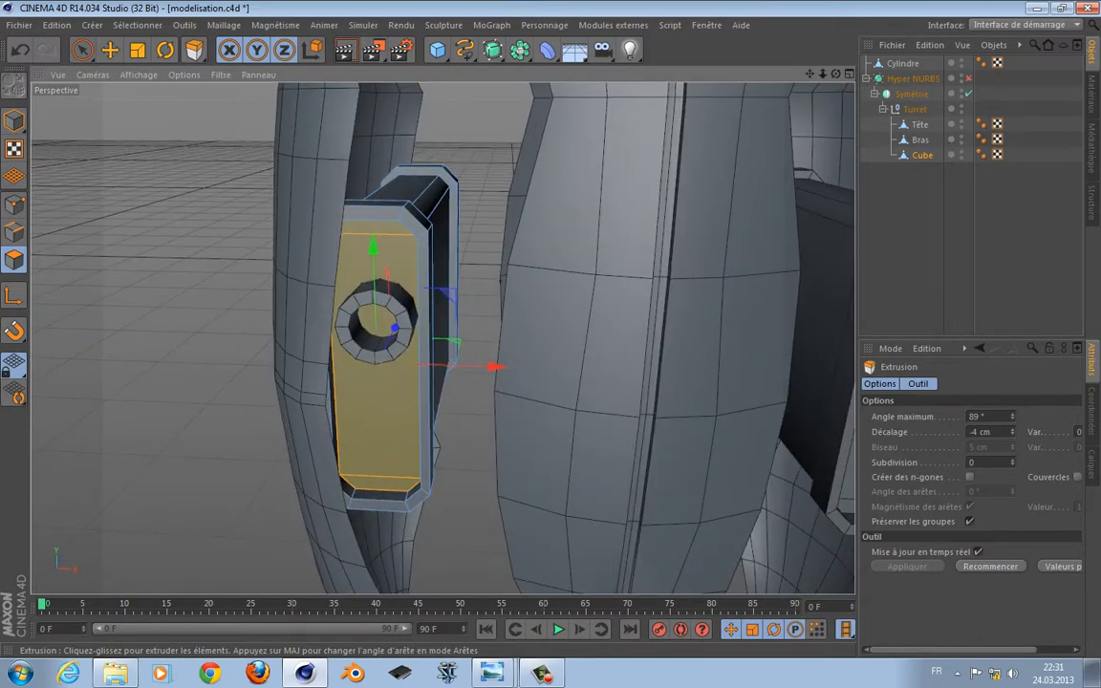
key(ctrl+z)
key(ctrl+z)
key(ctrl+z)
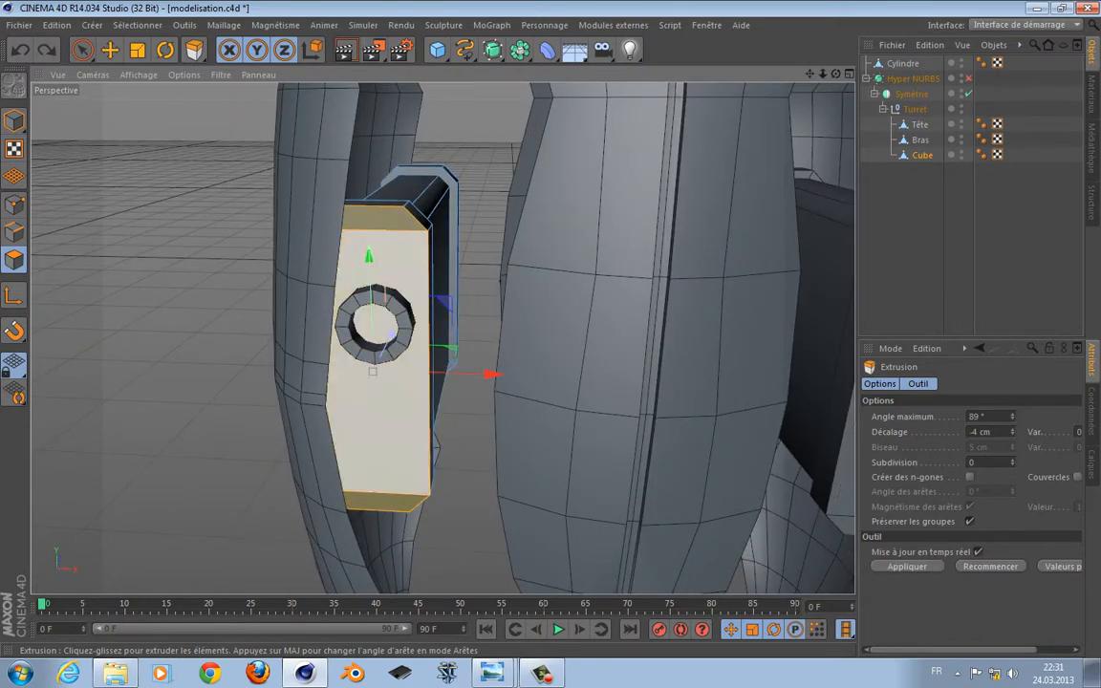
Add the rear face's lower polygon to the selection, and inset and extrude the gun block's end faces by -6.44 cm
alt+drag(382, 416, 150, 276)
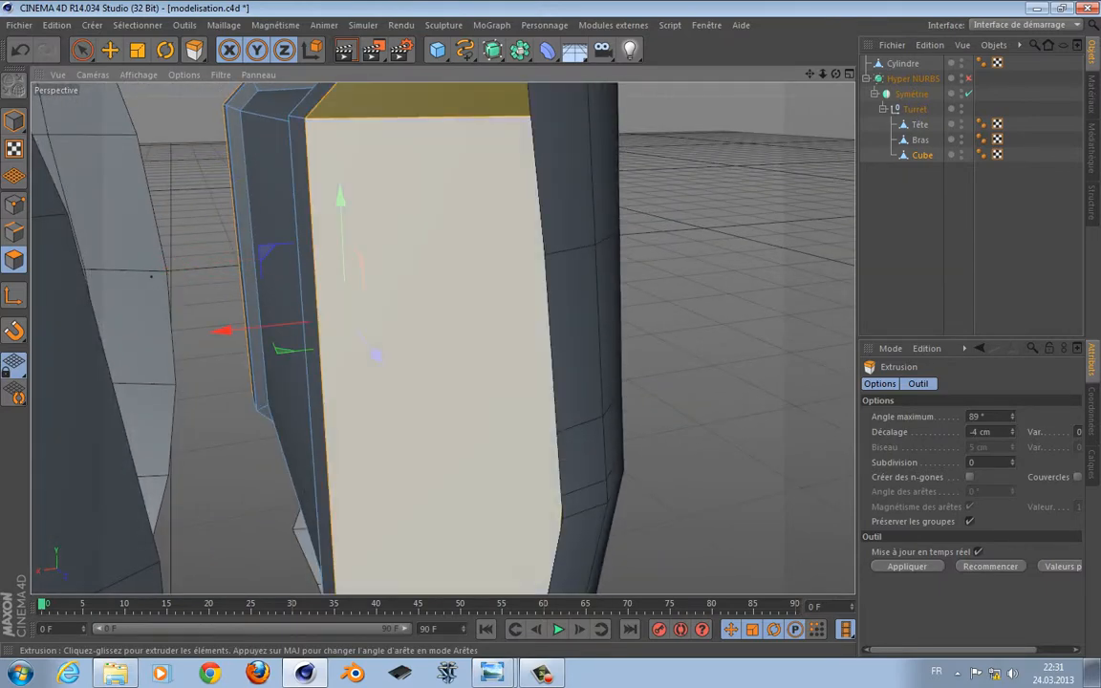
scroll(455, 464, up, 3)
scroll(455, 465, down, 10)
alt+middle_drag(455, 464, 451, 361)
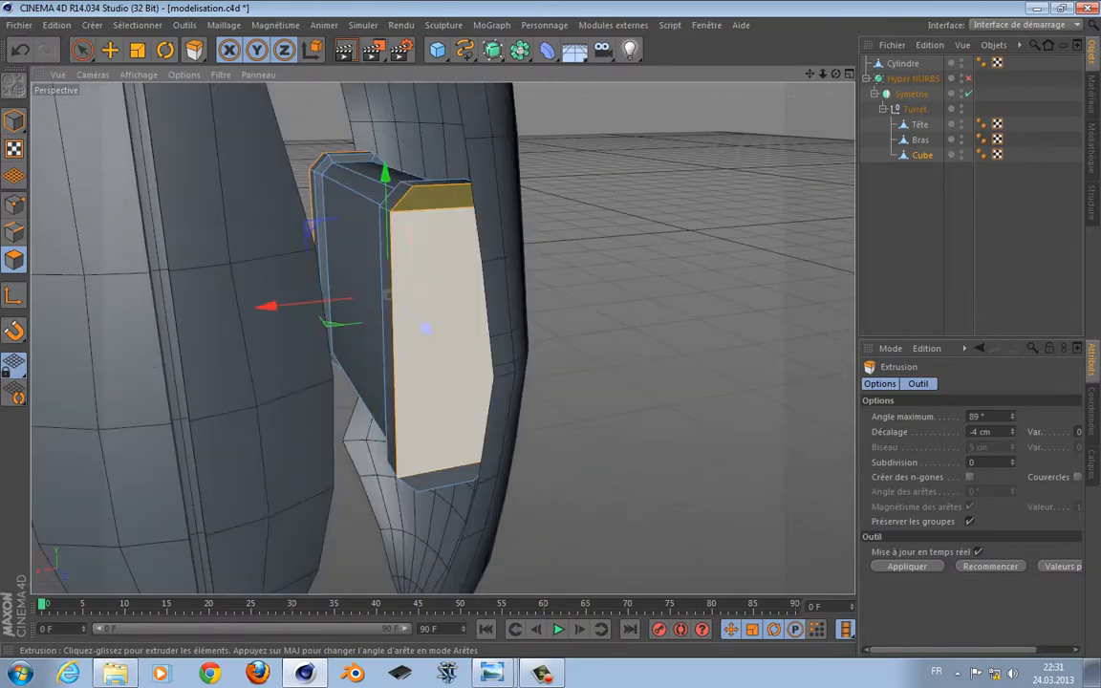
shift+click(438, 478)
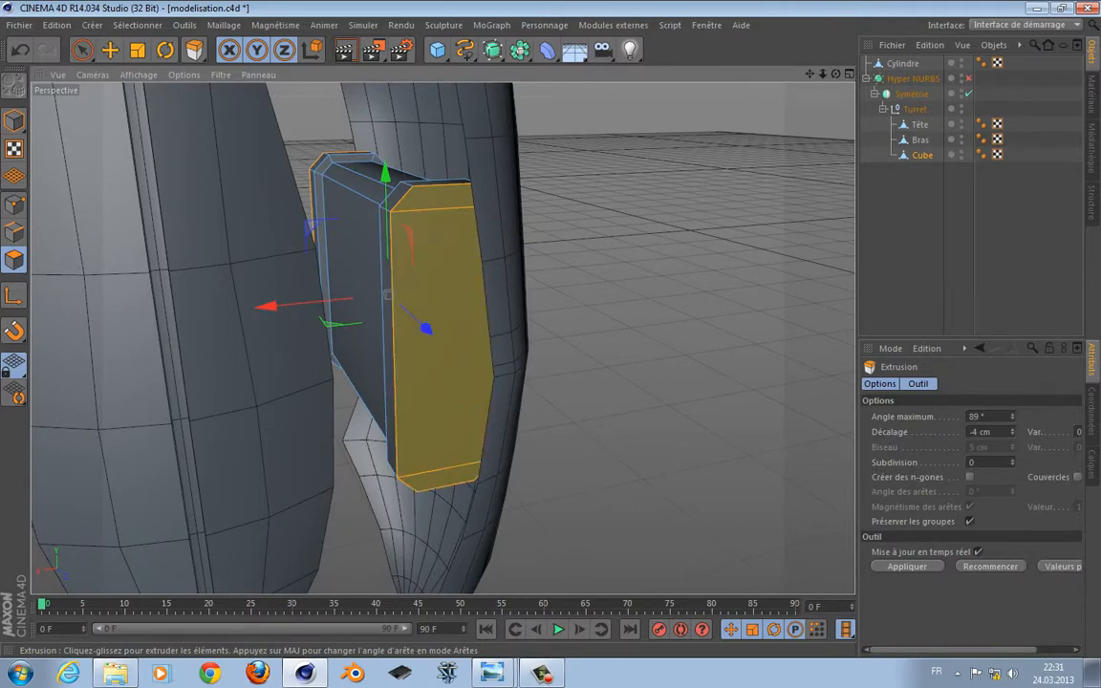
key(i)
alt+drag(421, 325, 574, 339)
key(d)
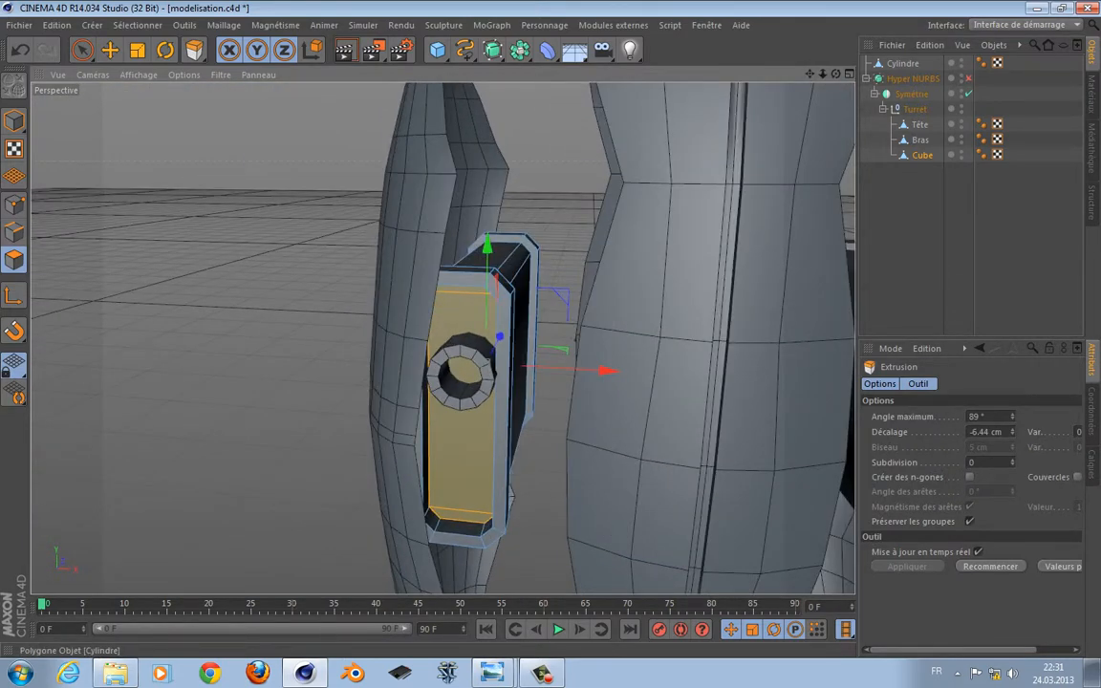
Reposition the Cylindre barrel slightly outward along X and pull it forward out of the recessed gun block face
click(473, 356)
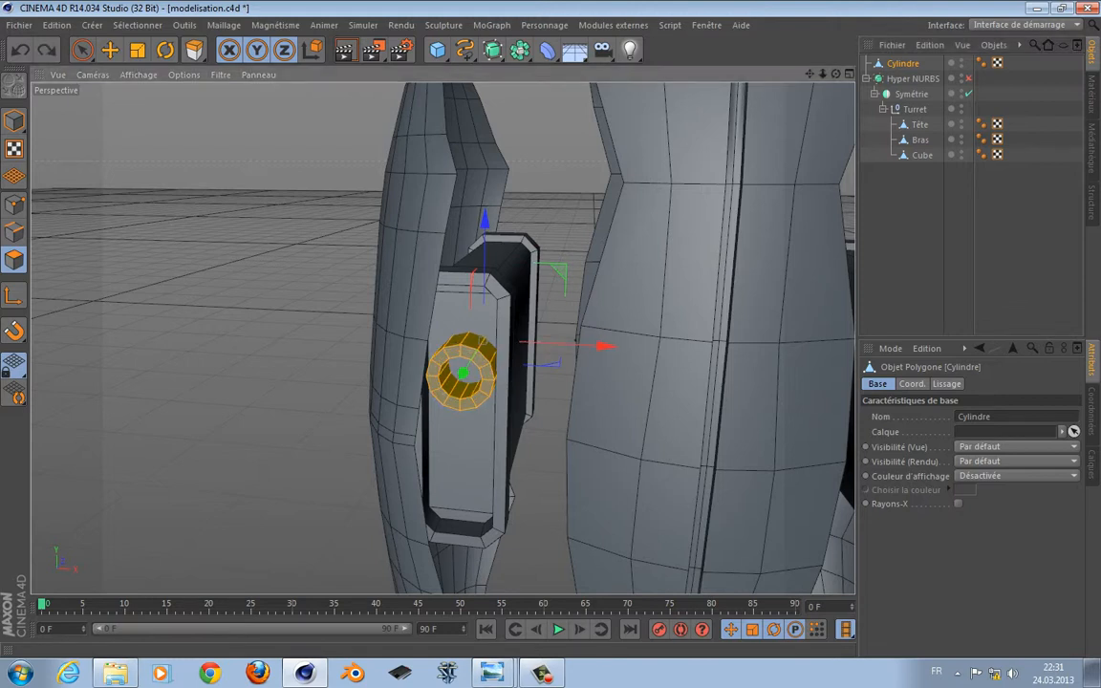
click(82, 50)
drag(549, 343, 541, 342)
alt+drag(607, 388, 565, 364)
alt+drag(575, 383, 813, 408)
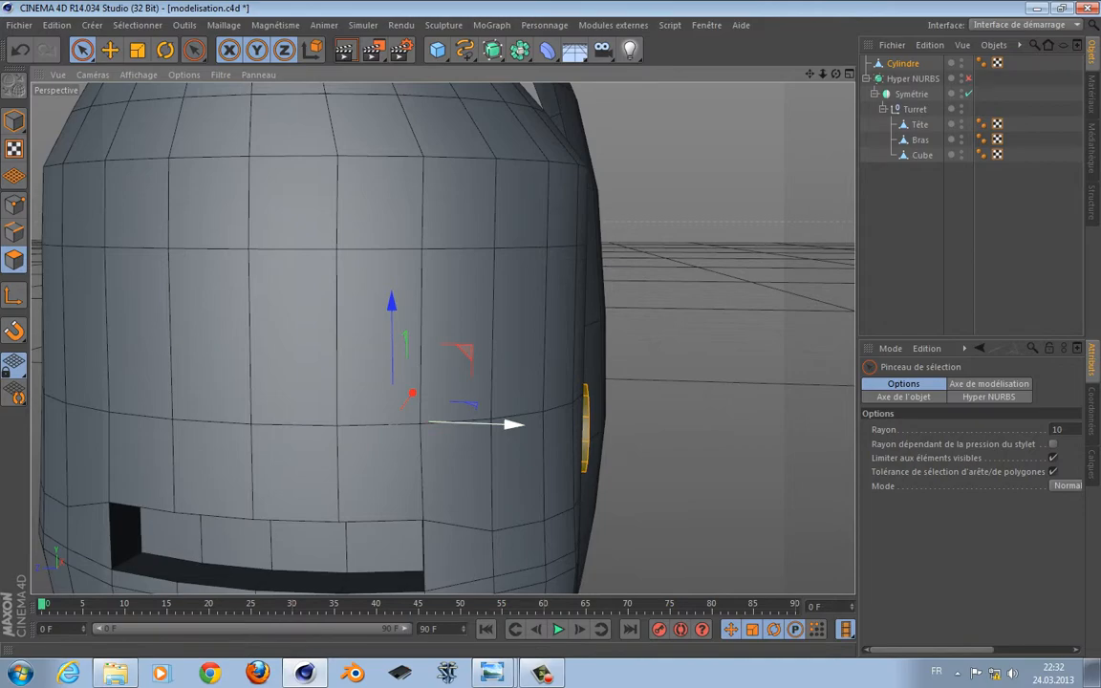
drag(506, 424, 253, 391)
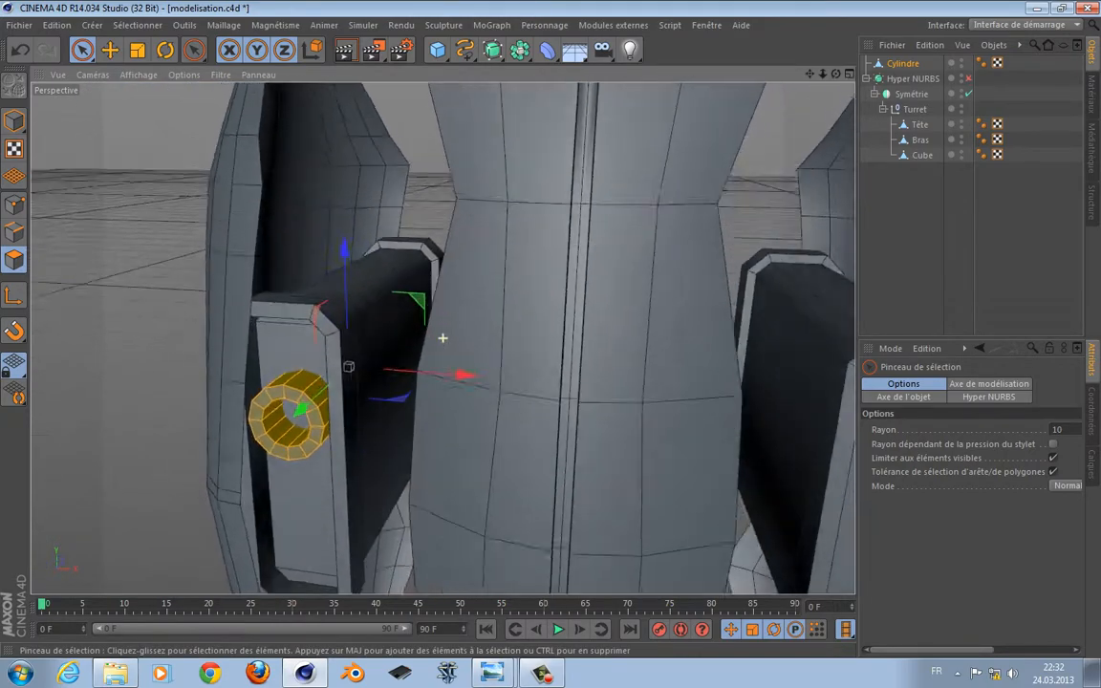
Place Cylindre under the Turret object, below Cube, so the barrel is included in the symmetry
alt+drag(443, 338, 505, 393)
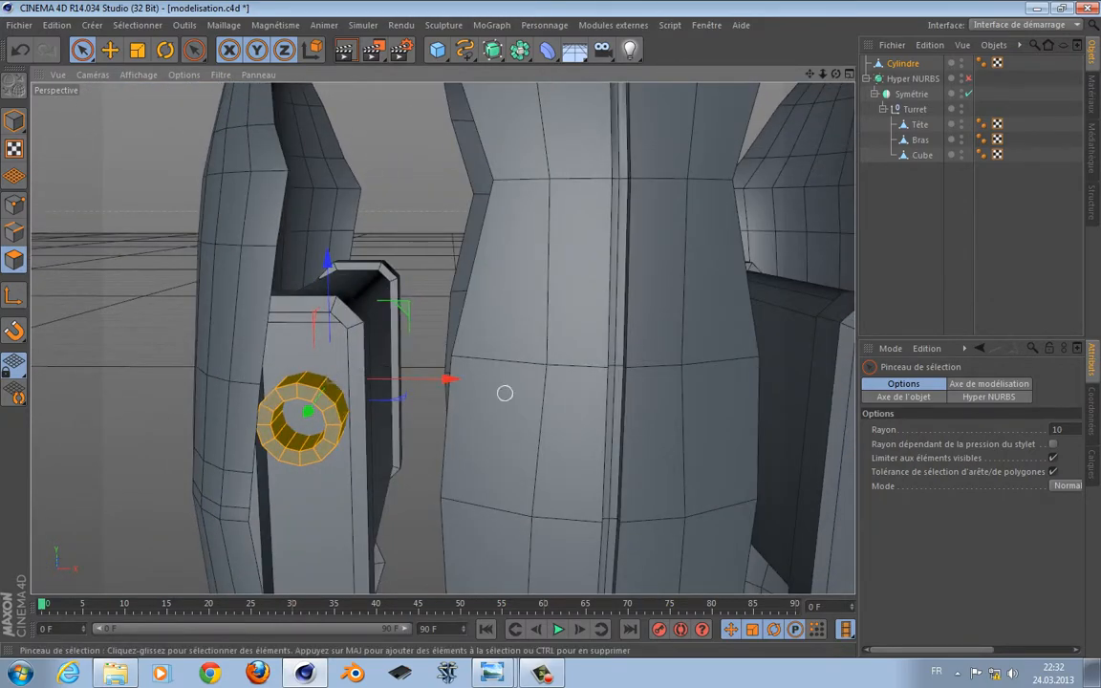
alt+drag(307, 343, 549, 326)
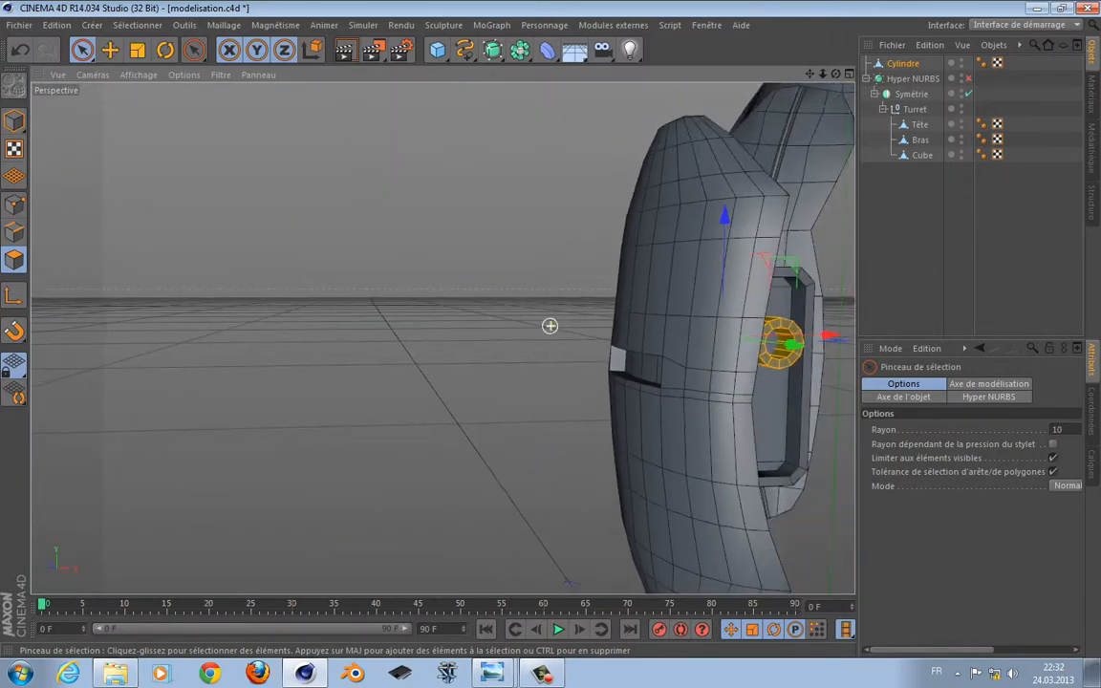
alt+drag(197, 351, 96, 321)
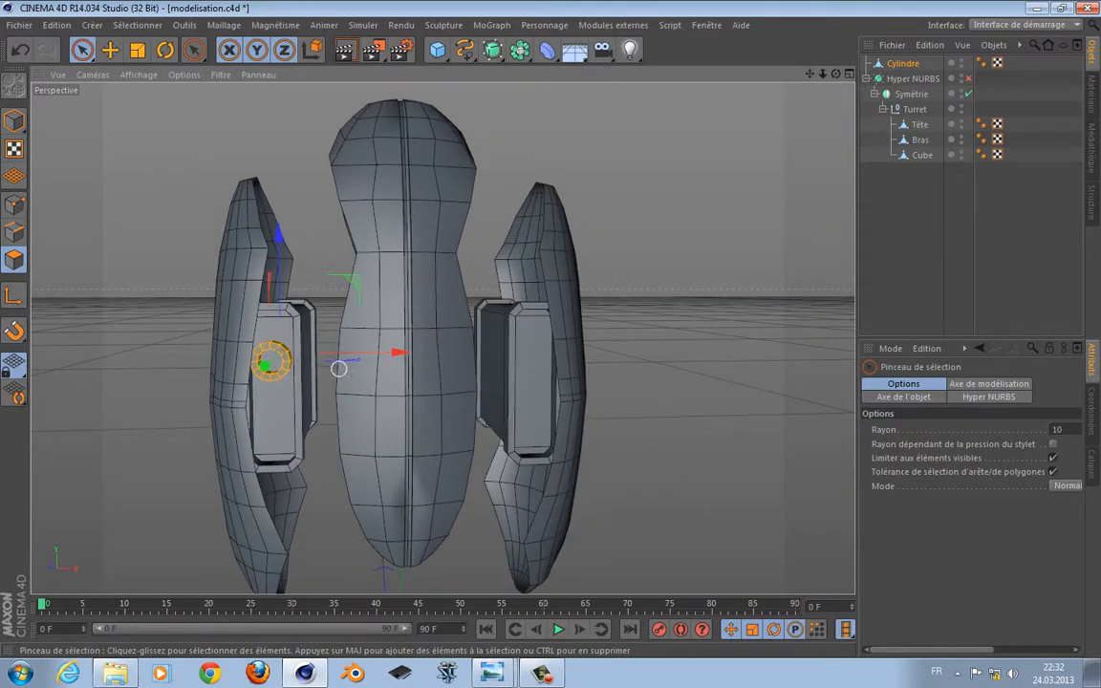
alt+drag(305, 332, 496, 342)
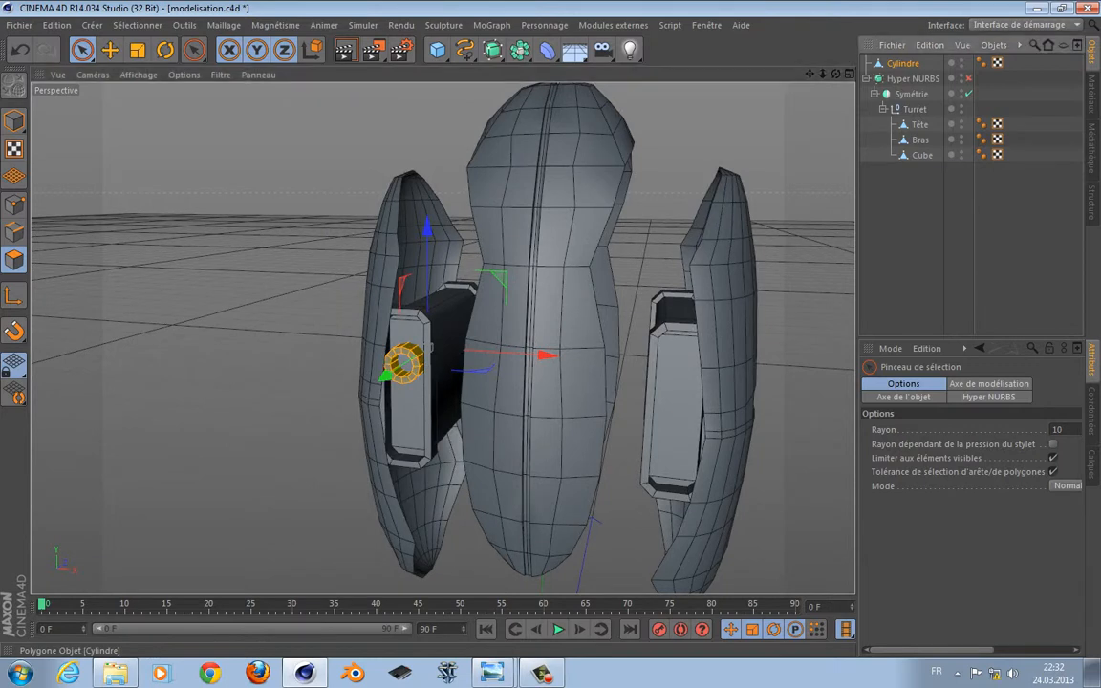
drag(902, 63, 919, 161)
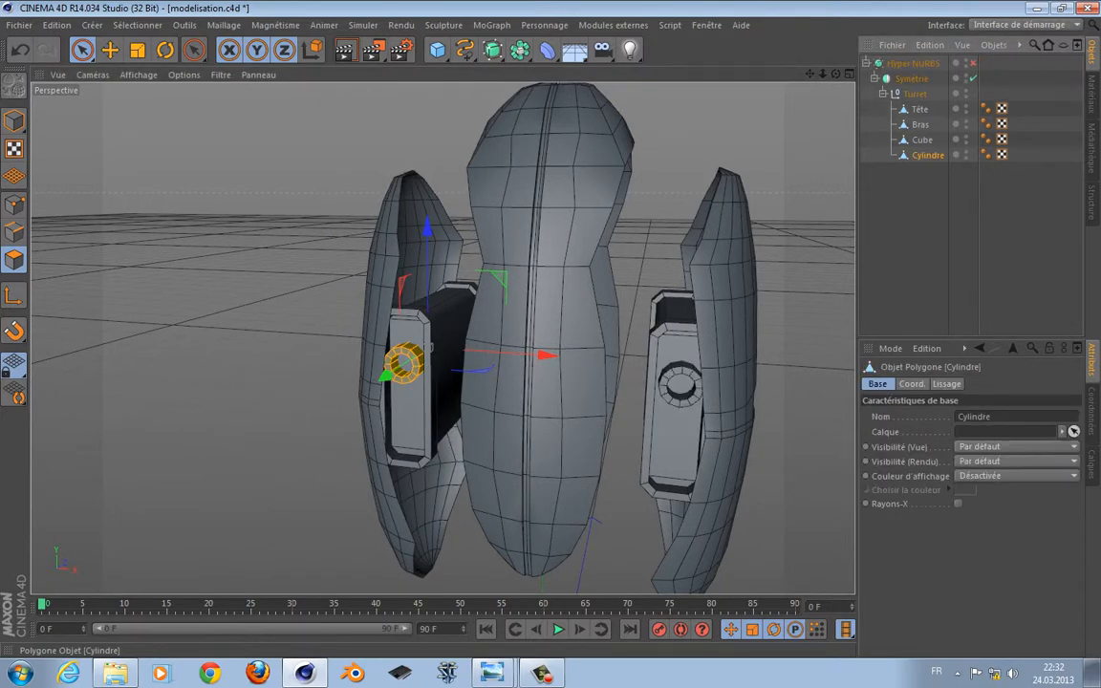
Duplicate Cylindre within Turret and move the copy down onto the lower barrel circle of the front blueprint
ctrl+drag(926, 155, 925, 164)
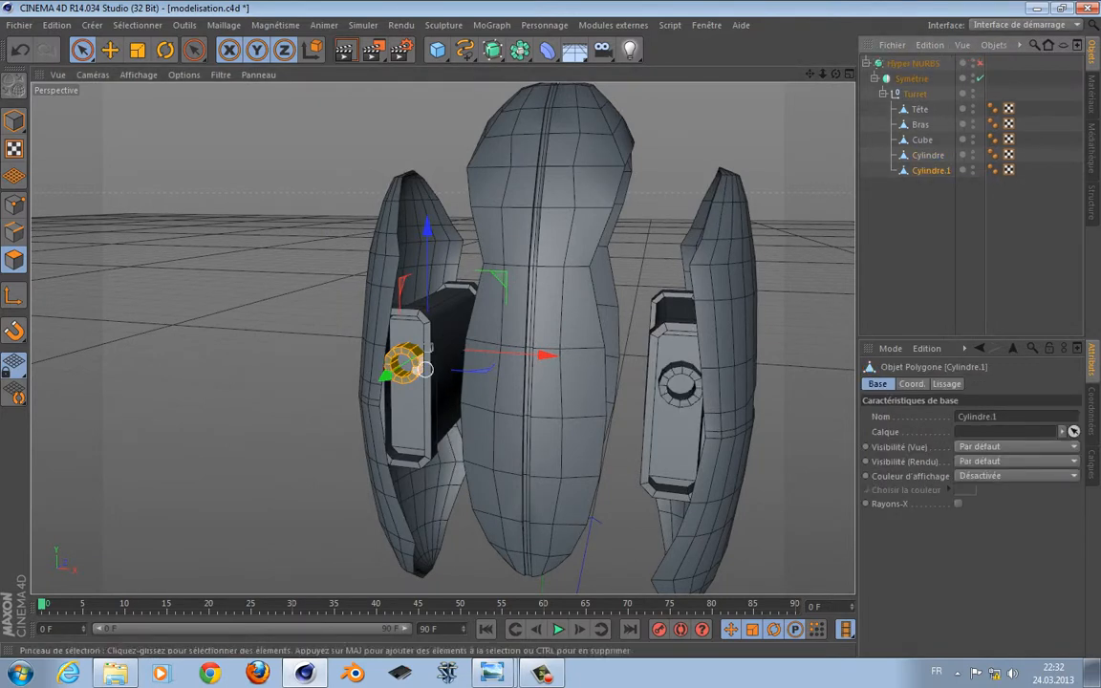
key(d)
middle_click(427, 286)
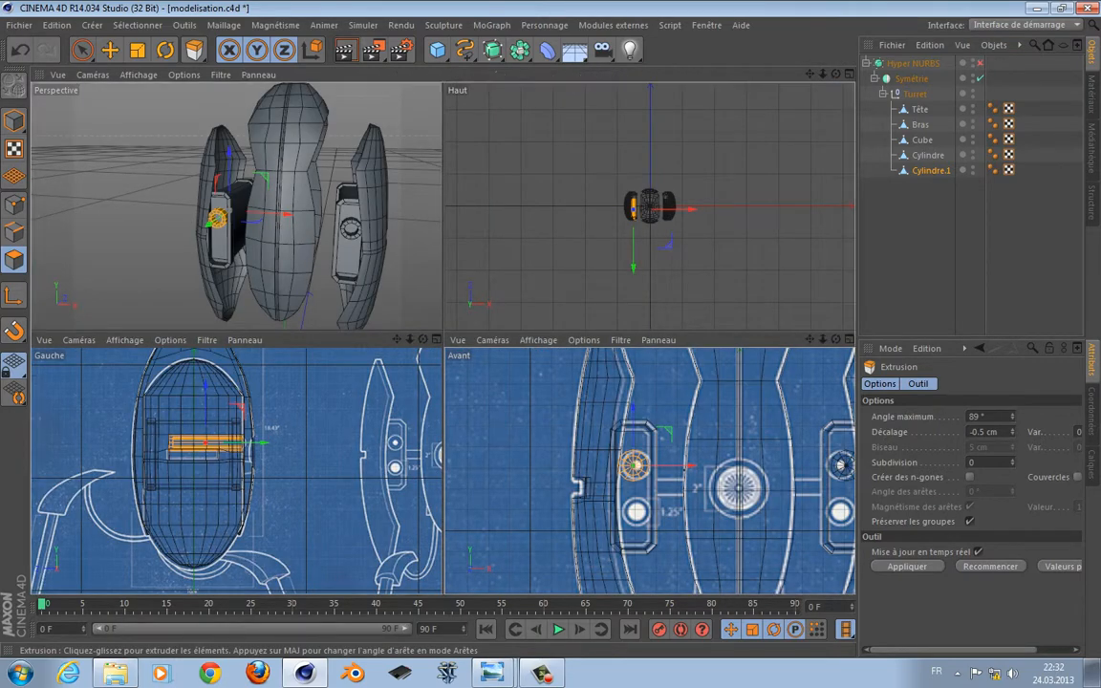
key(F4)
key(space)
drag(408, 210, 408, 306)
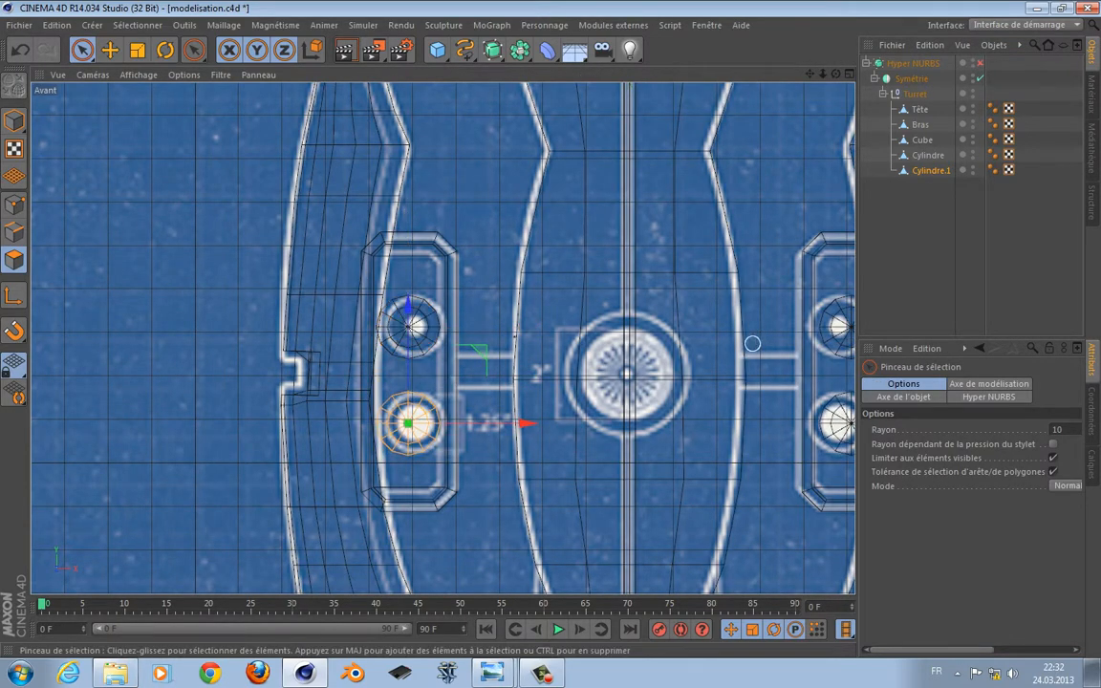
Frame the whole turret in the perspective view and save the project
middle_click(774, 256)
middle_click(412, 220)
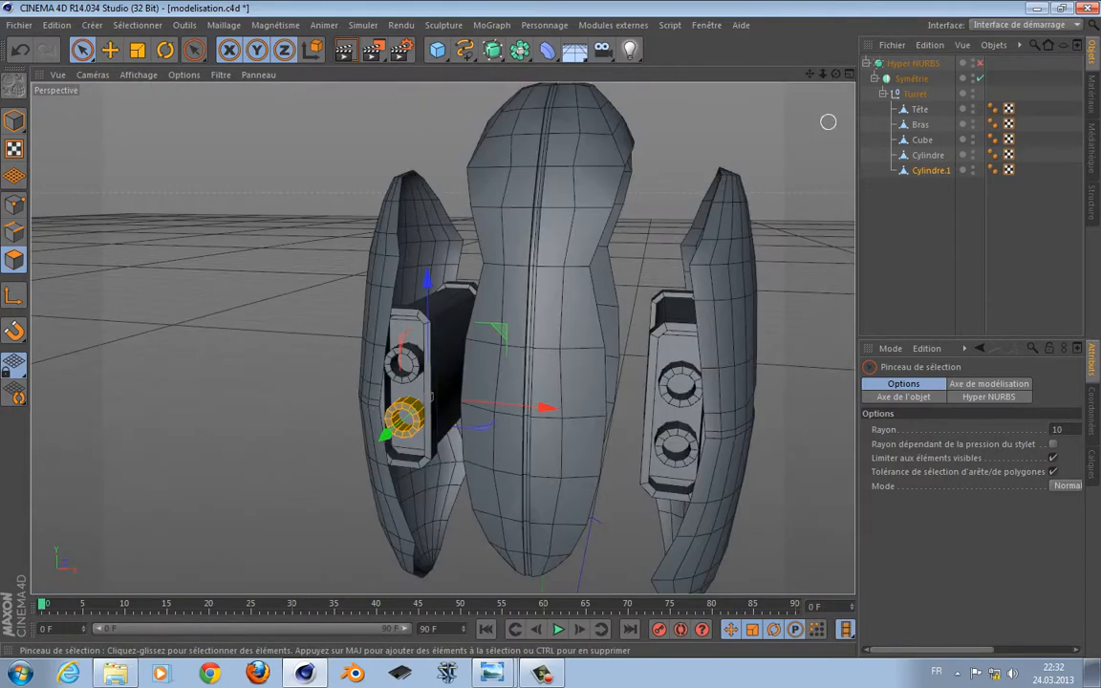
scroll(696, 249, down, 4)
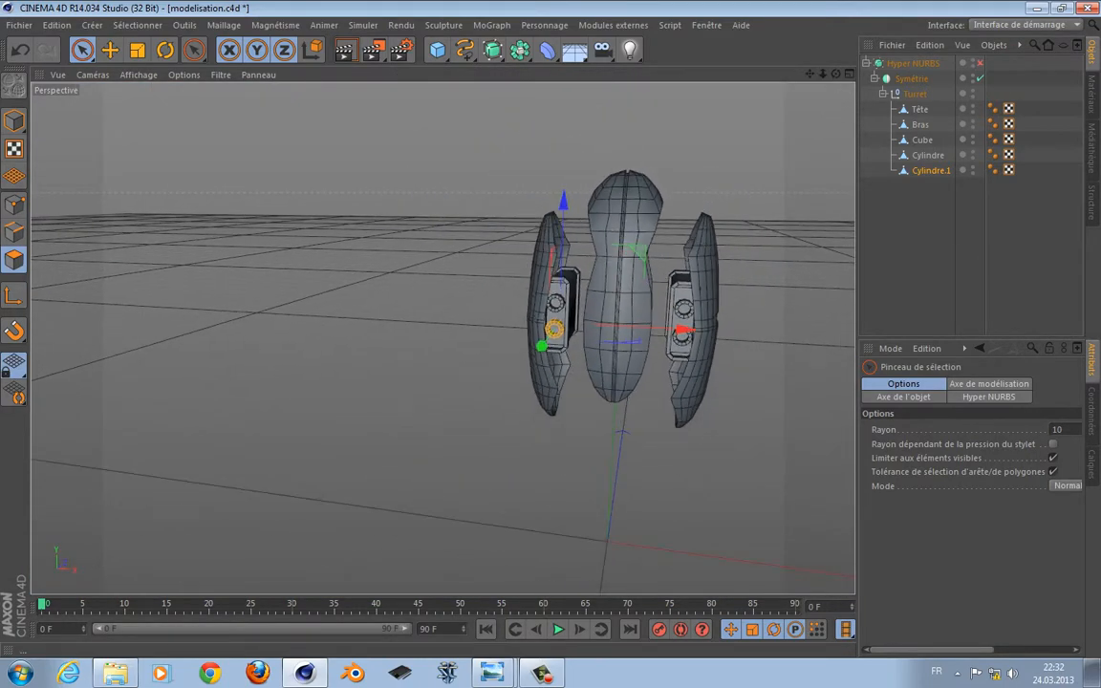
drag(835, 74, 829, 99)
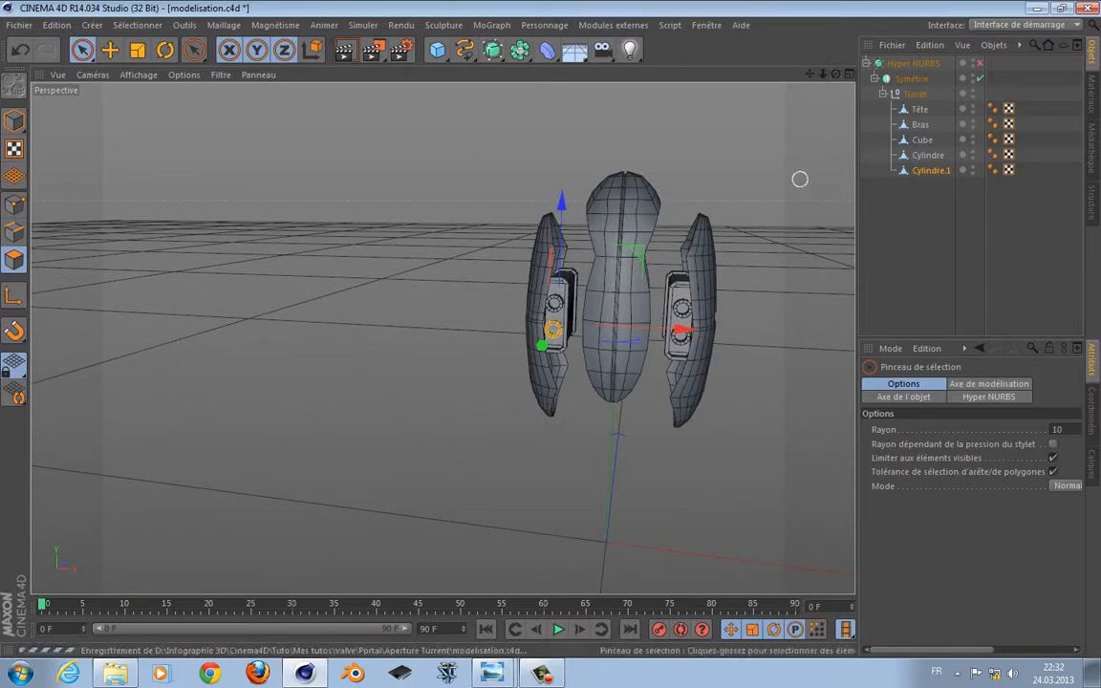
scroll(799, 179, up, 3)
scroll(579, 255, up, 5)
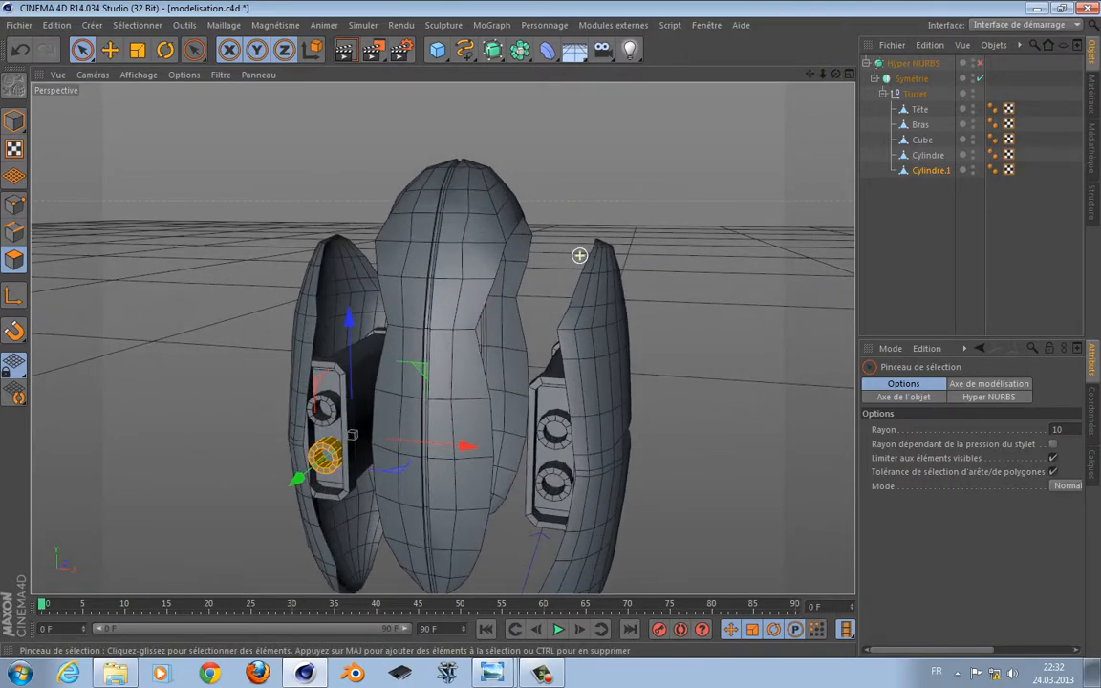
alt+drag(532, 158, 444, 338)
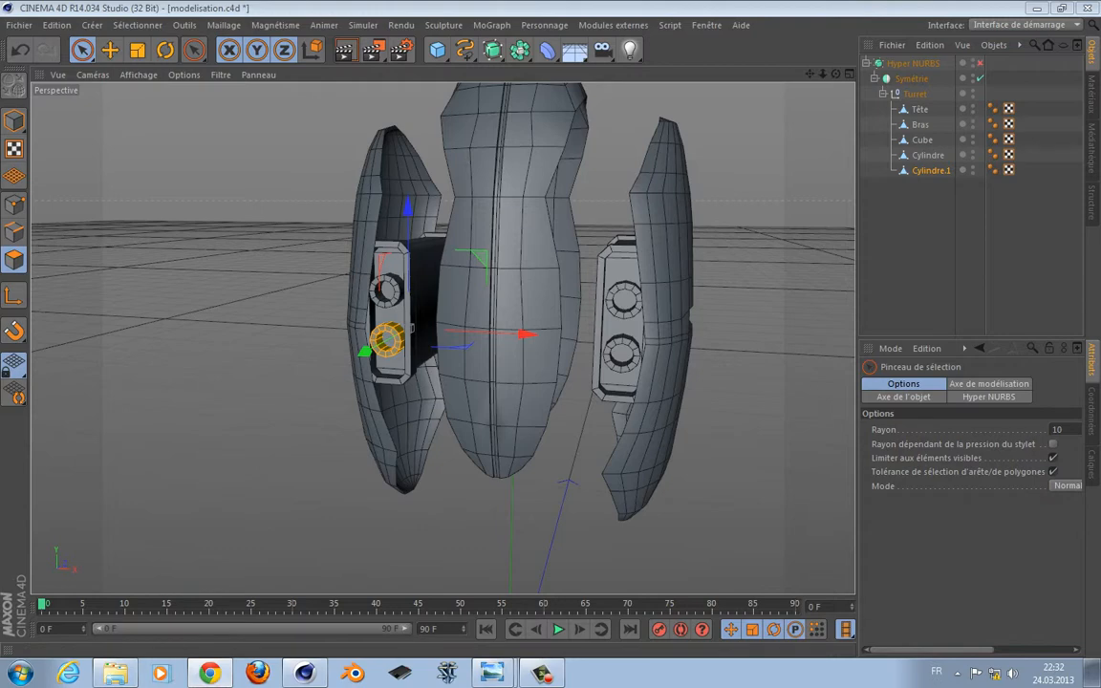
Switch to Chrome and search Google Images for "apperture turret"
drag(1099, 141, 468, 80)
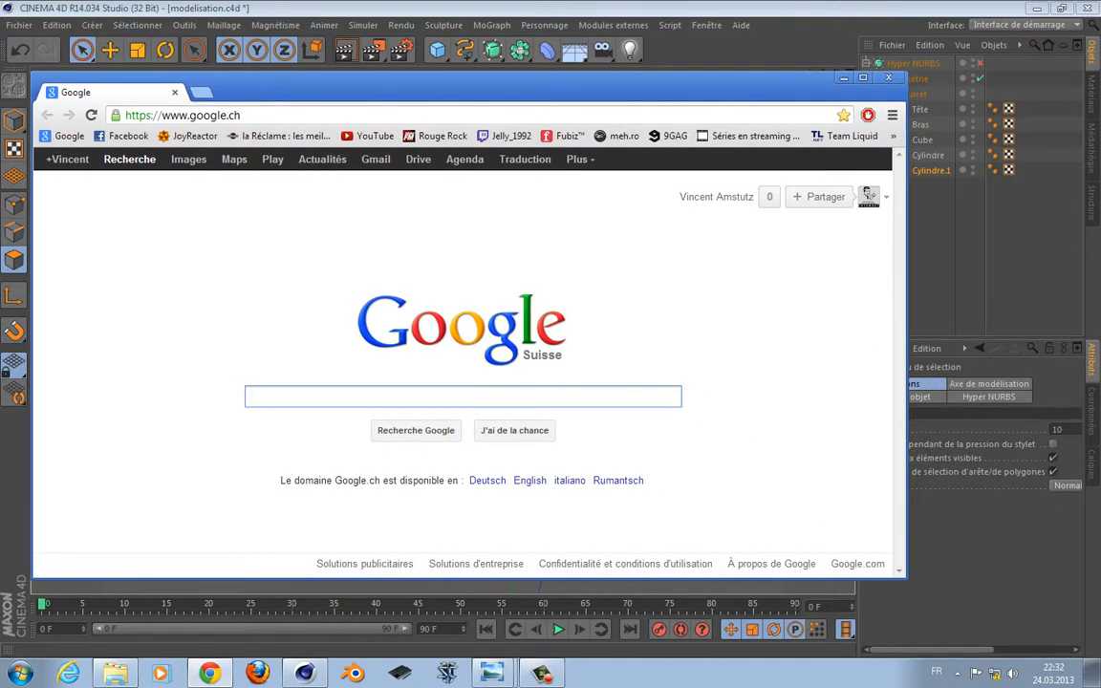
text(apperture tur)
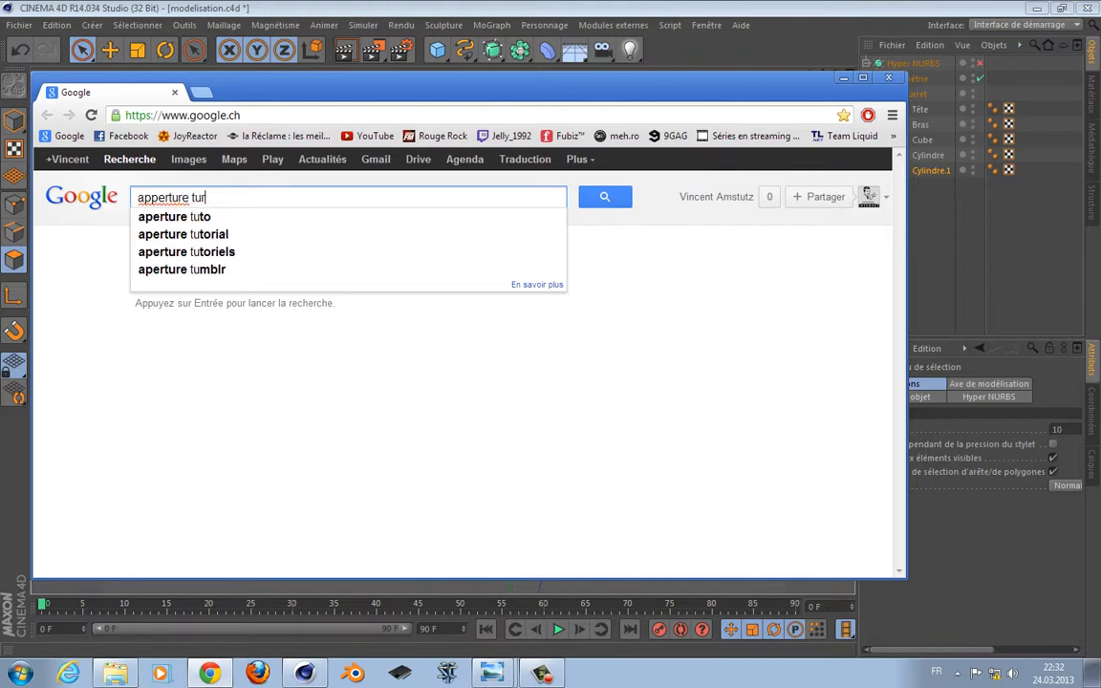
text(ret)
key(Return)
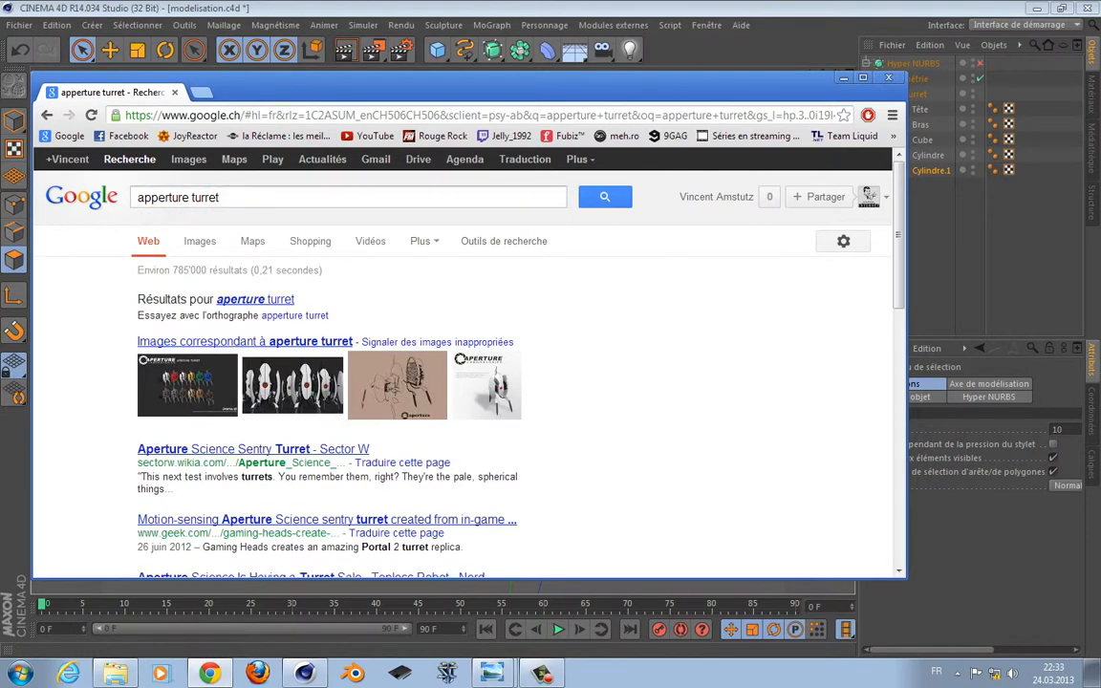
click(188, 159)
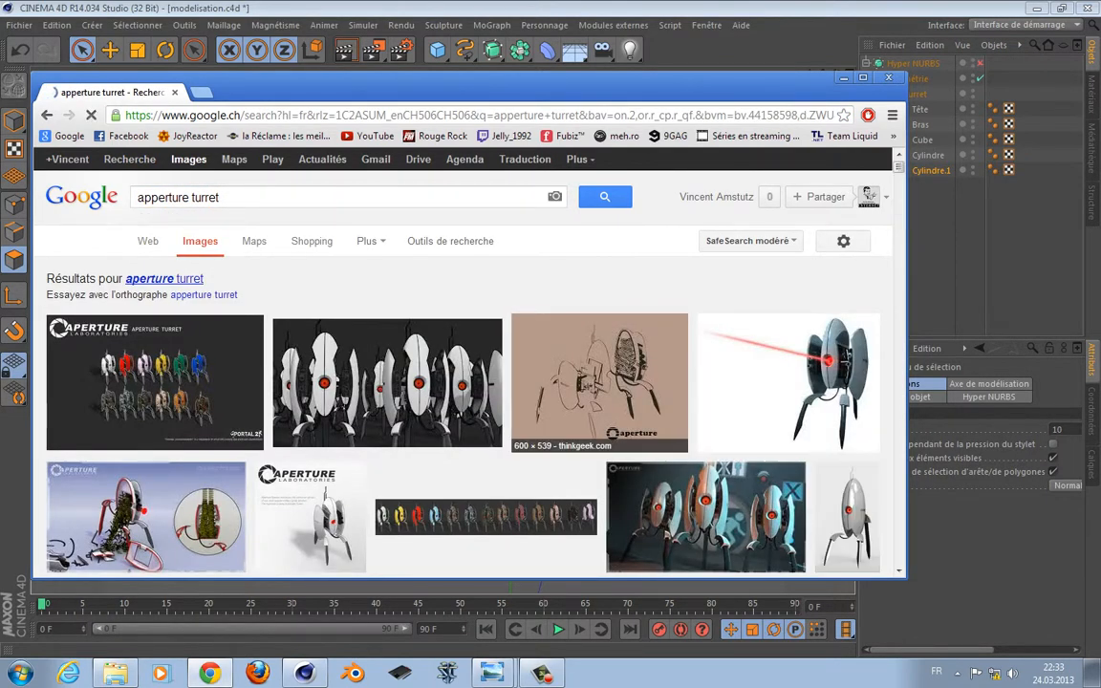
Preview the brown ThinkGeek turret sketch and the geek.com Portal 2 turret photo from the image results, closing each preview
click(599, 383)
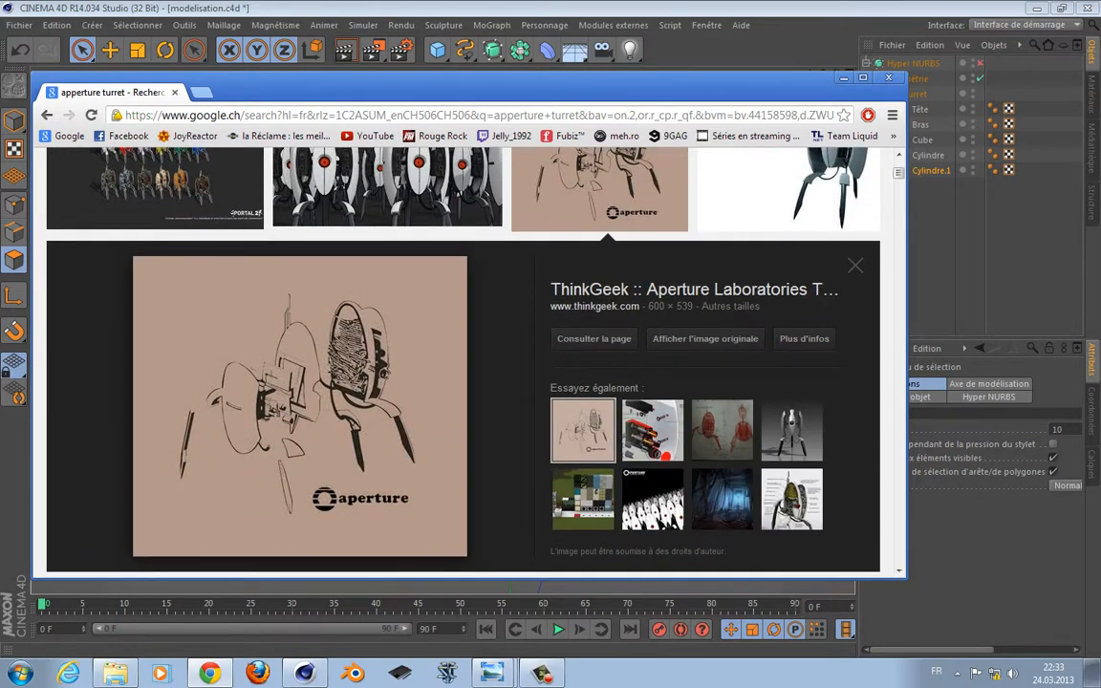
click(855, 265)
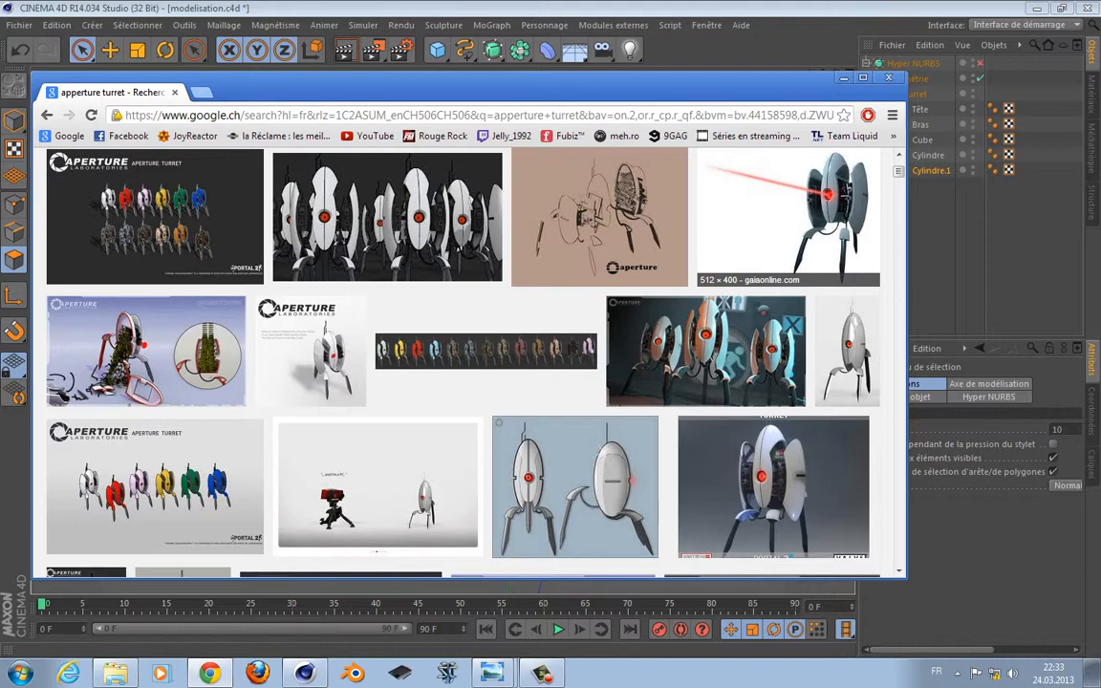
click(773, 482)
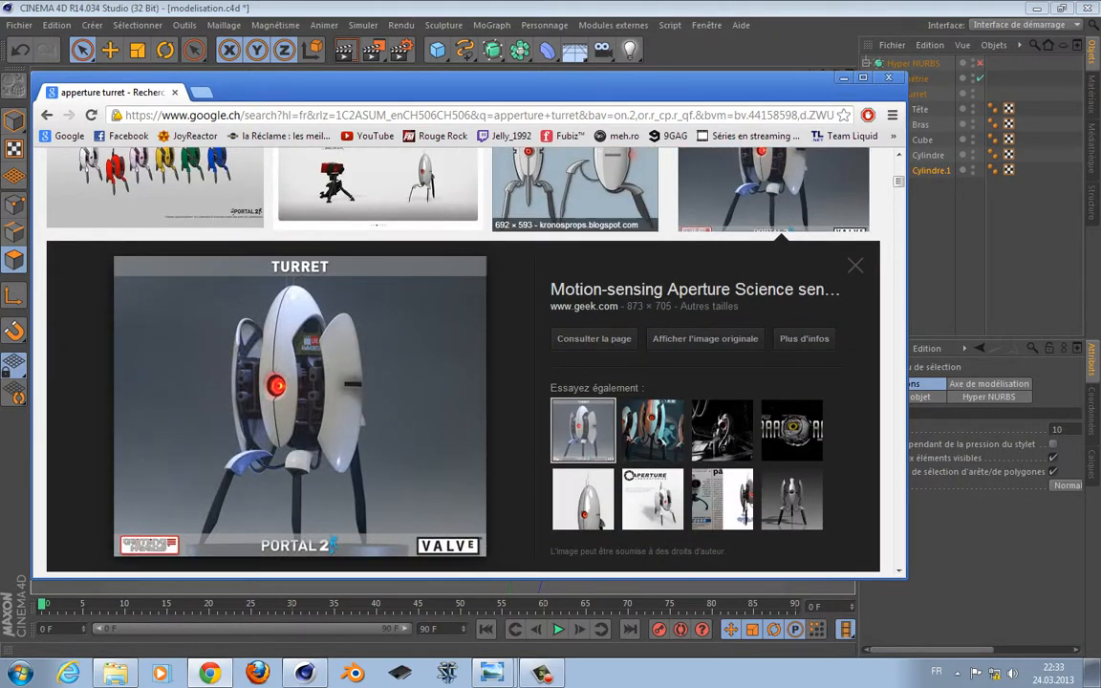
click(774, 186)
Maximize the browser, look through the turret images and preview the blue comic-style illustration showing the gun blocks, closing it again
scroll(774, 187, down, 3)
scroll(552, 210, up, 1)
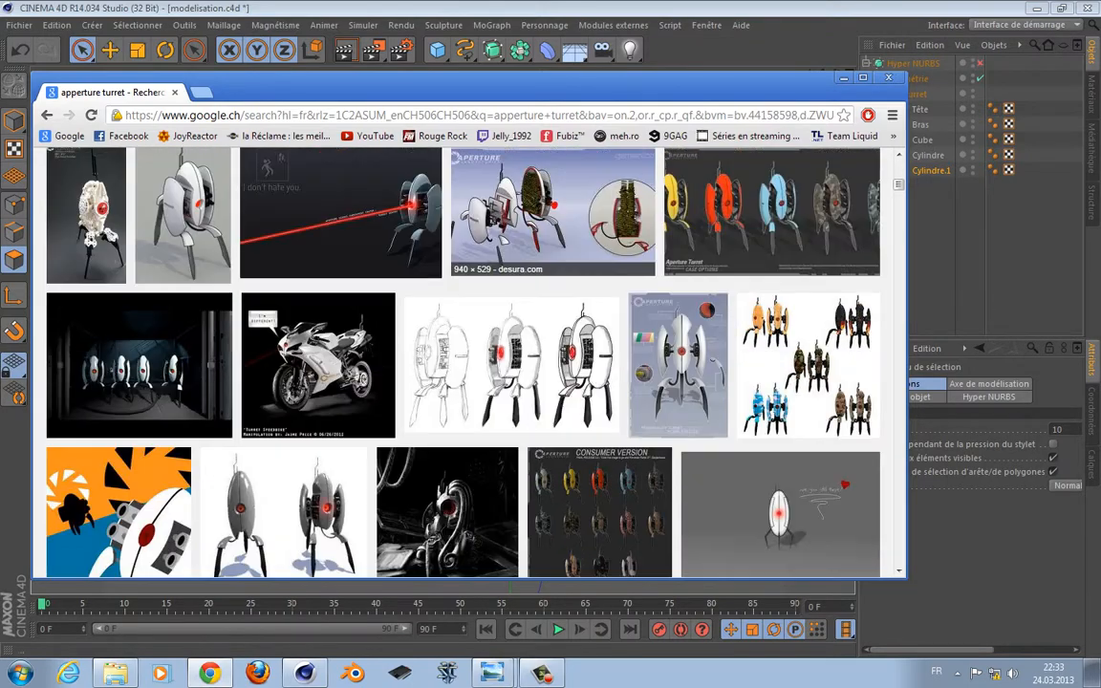
key(super+Up)
scroll(602, 249, down, 5)
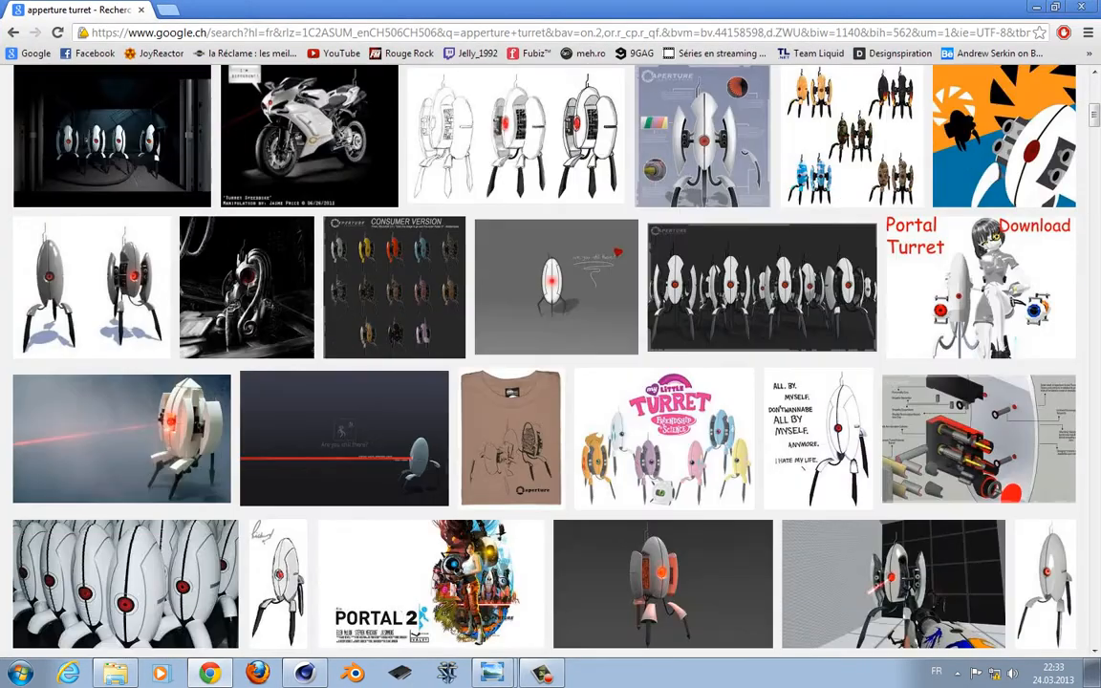
scroll(669, 249, down, 1)
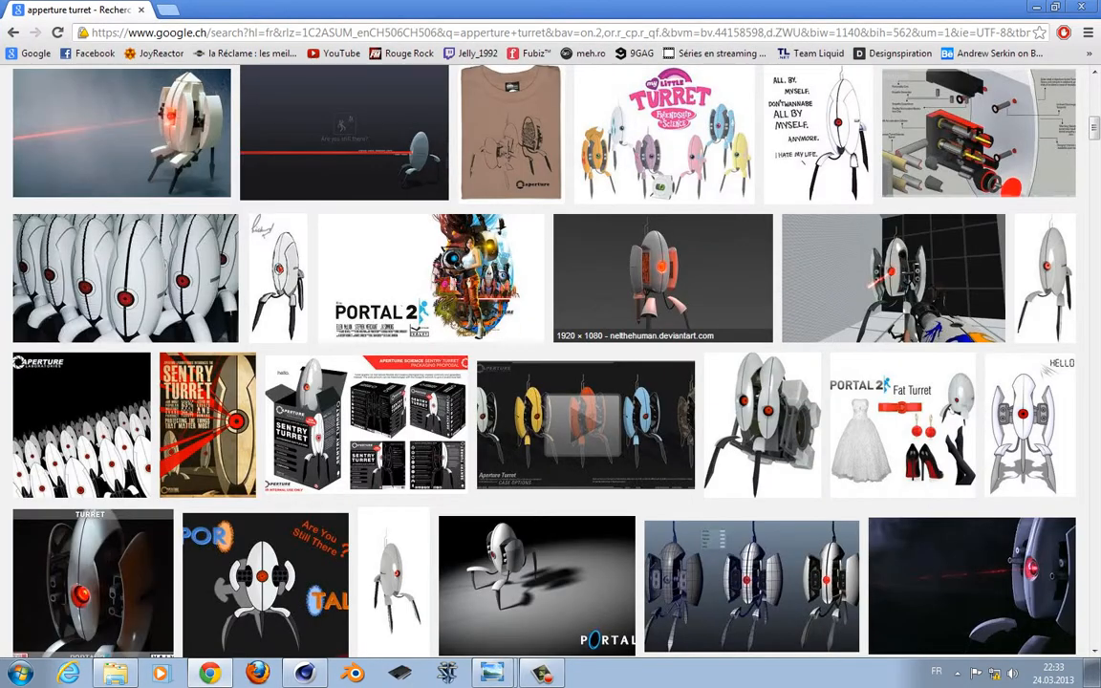
scroll(669, 277, down, 3)
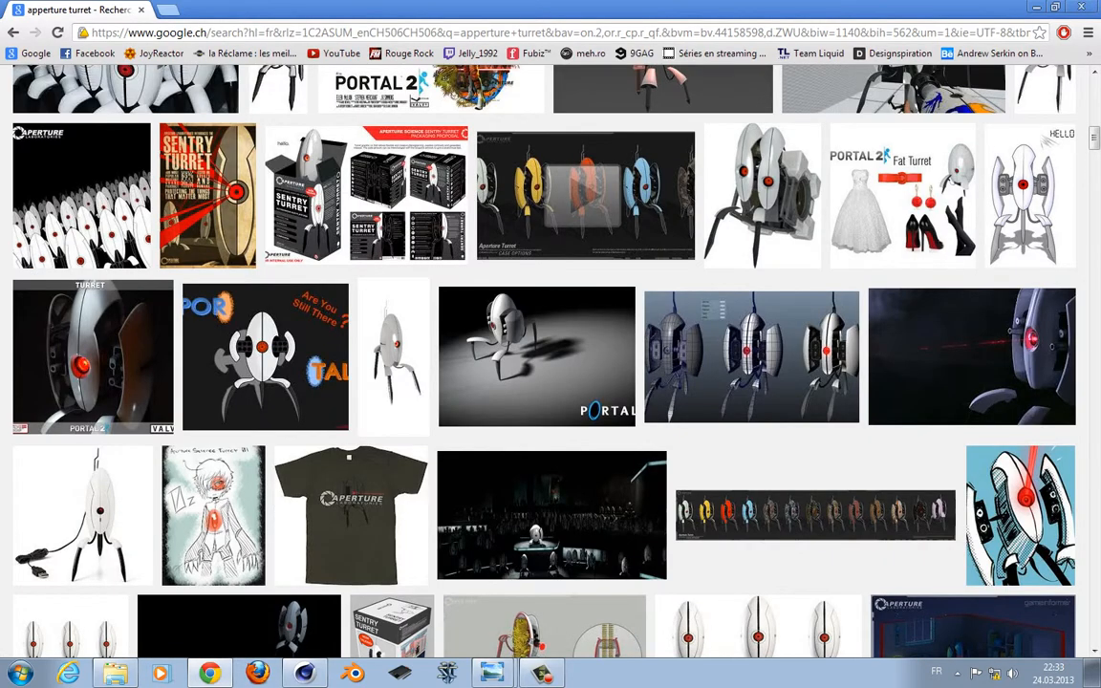
scroll(545, 363, down, 2)
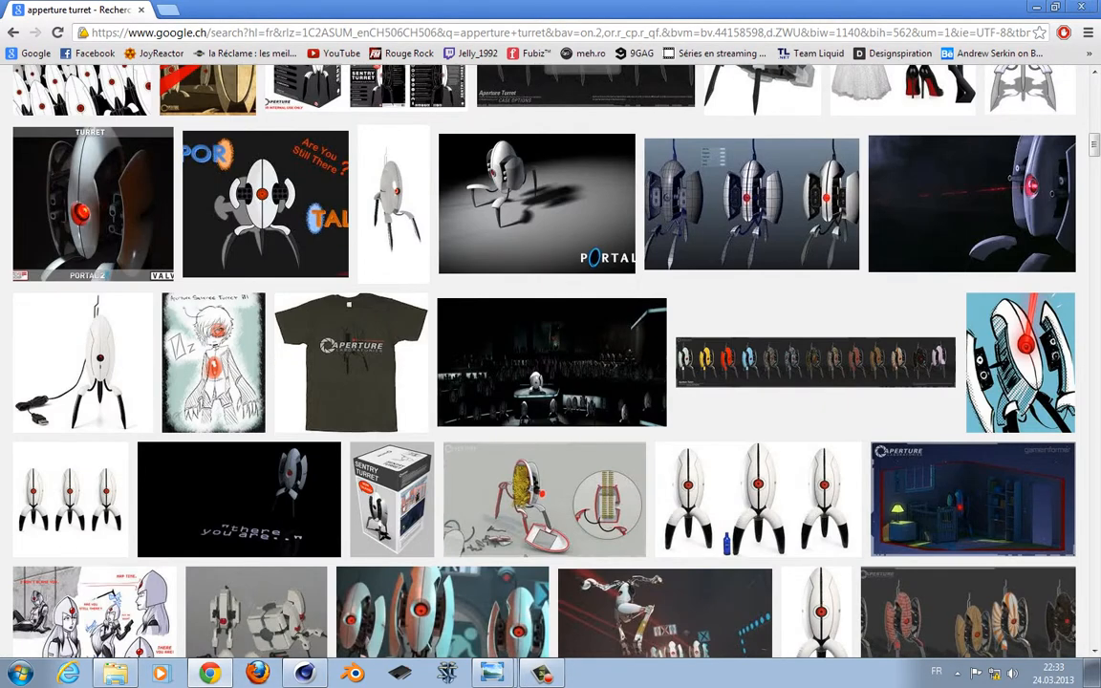
click(1019, 363)
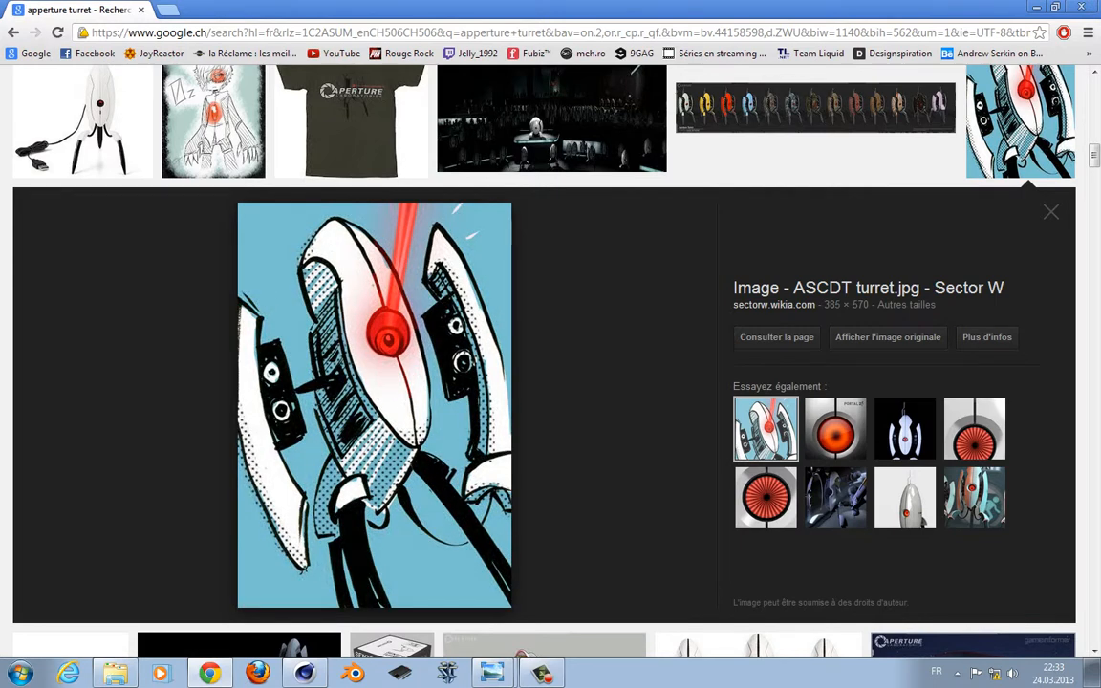
click(1019, 134)
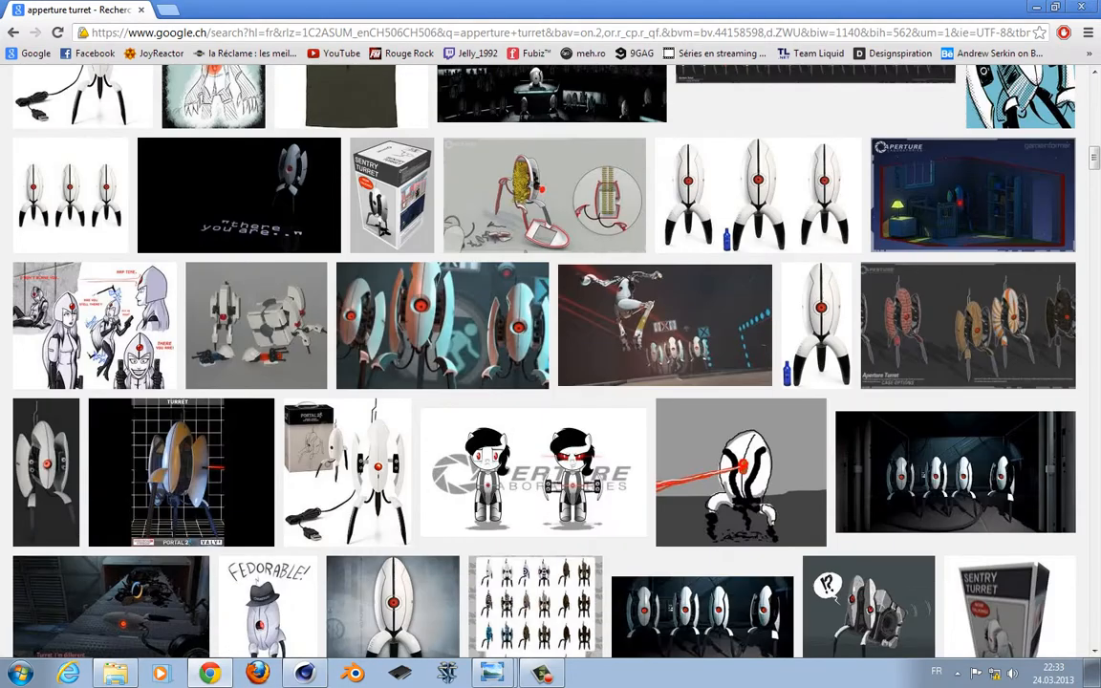
Look through further turret images for clear reference views of the gun blocks and barrels between body and side panels
scroll(551, 363, down, 1)
scroll(551, 363, down, 4)
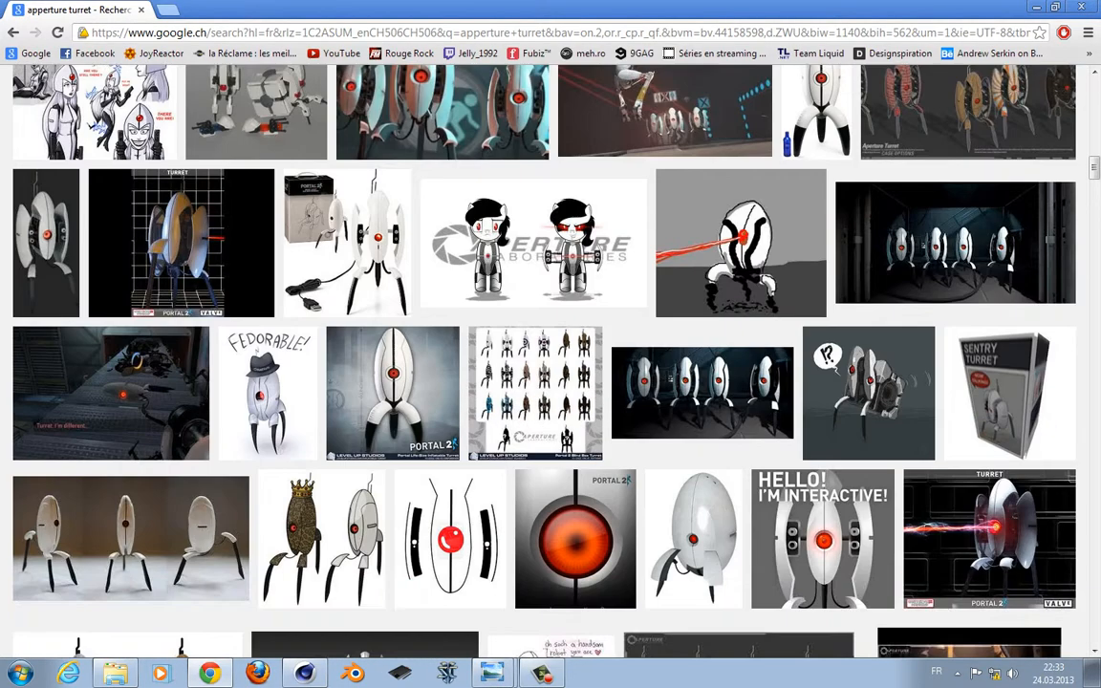
scroll(550, 363, down, 2)
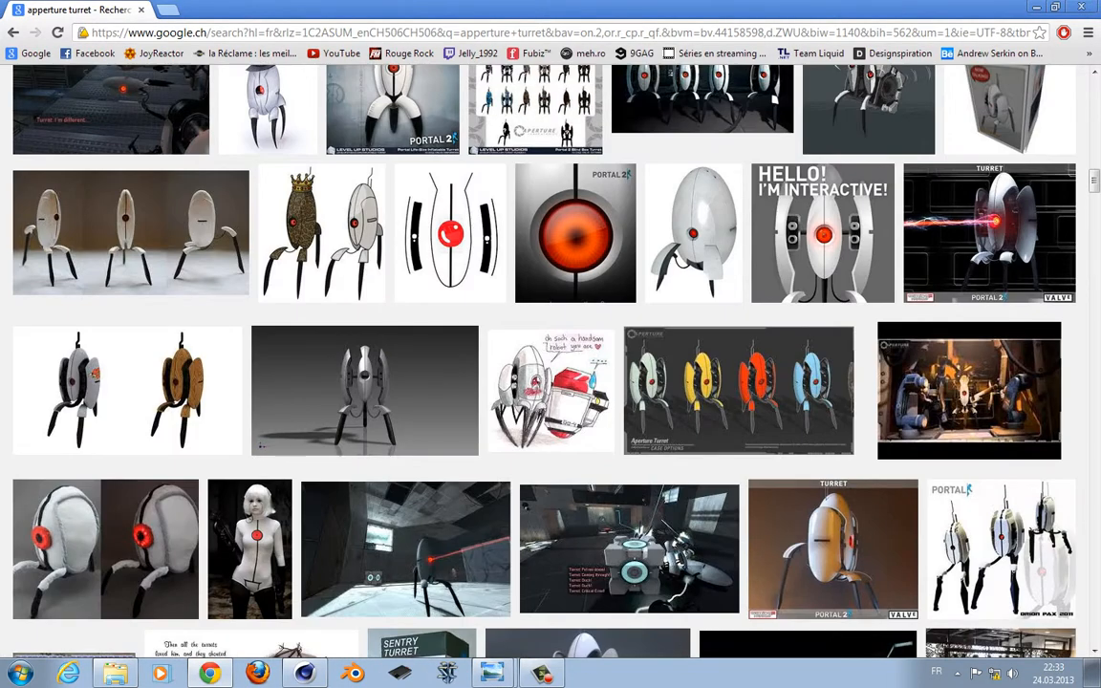
scroll(550, 363, down, 5)
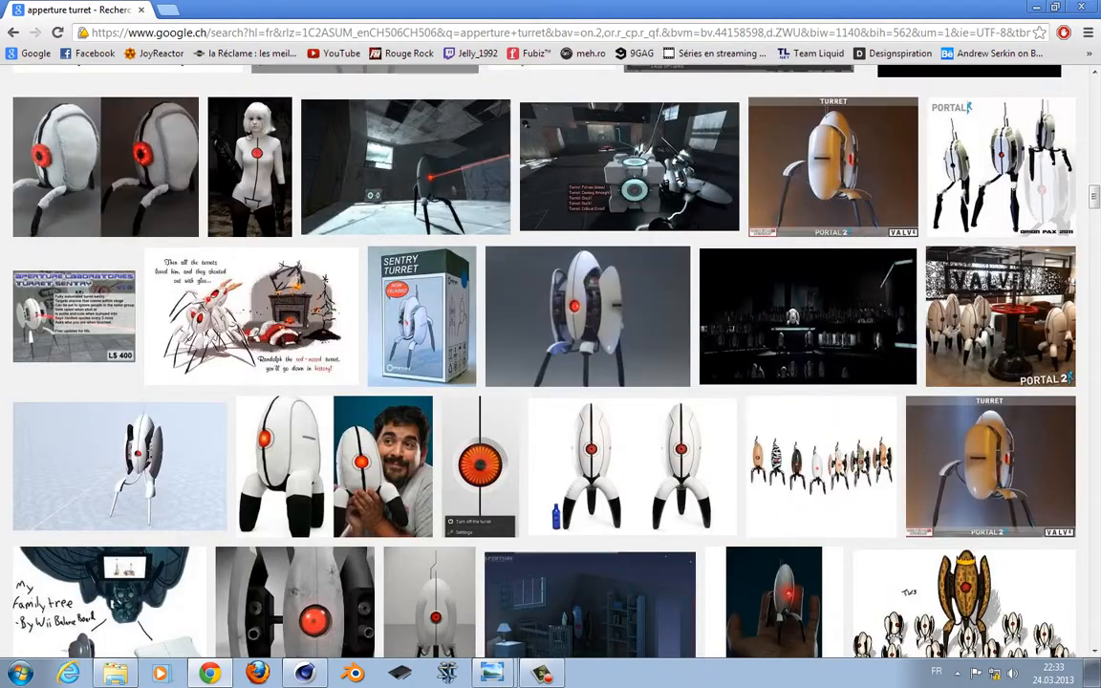
scroll(550, 363, down, 3)
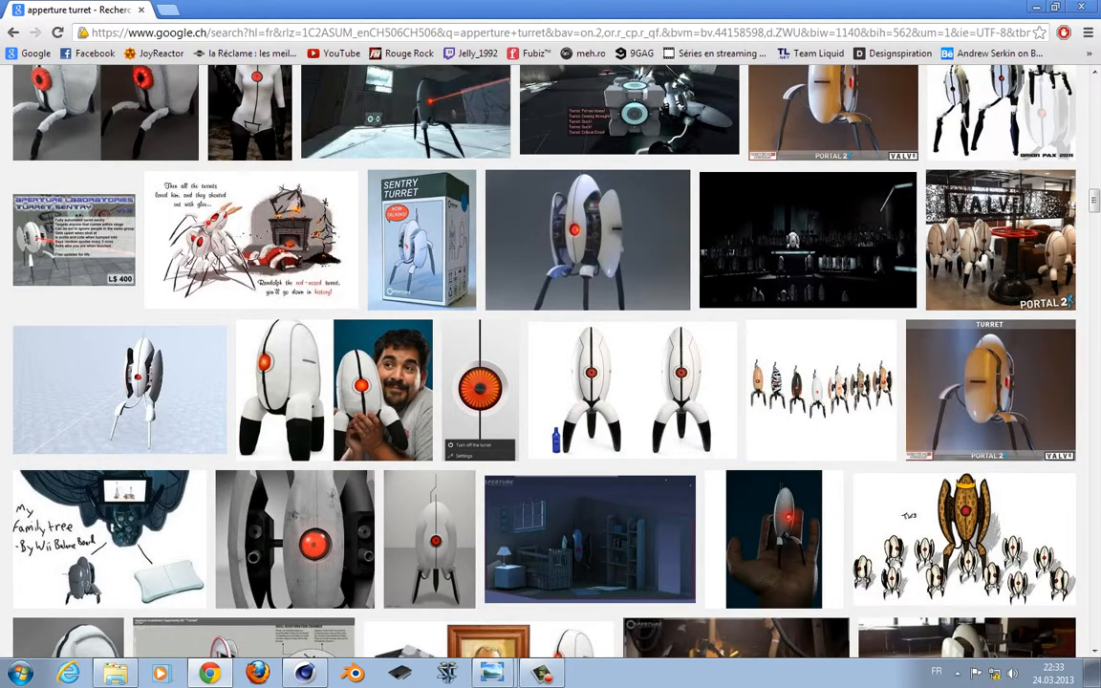
scroll(551, 363, down, 1)
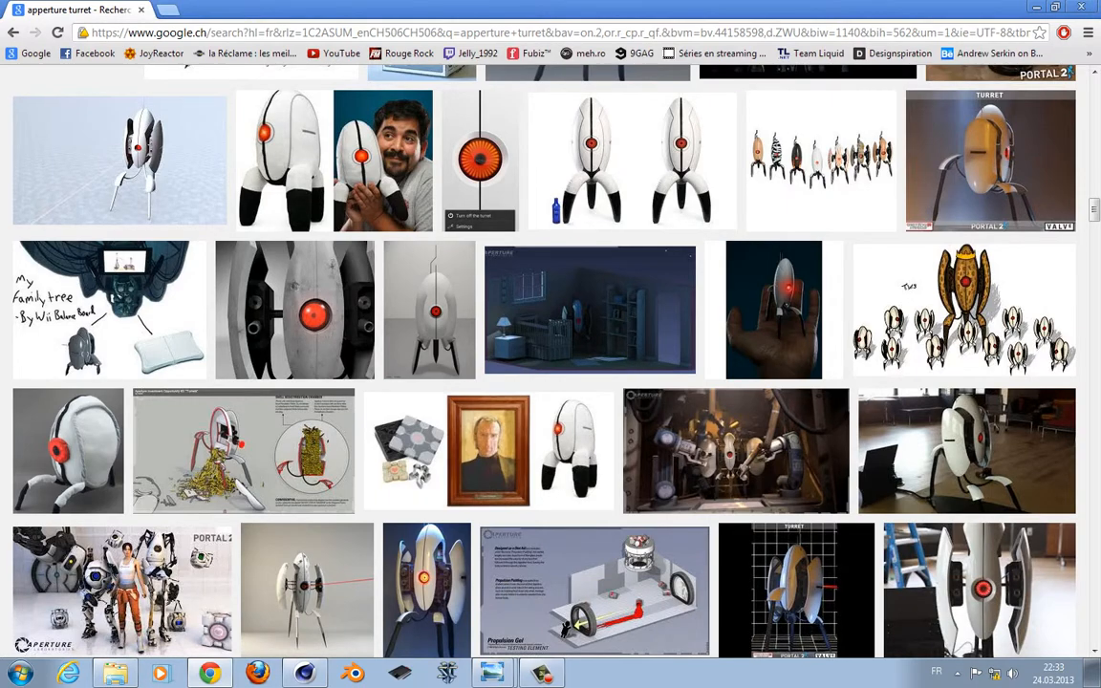
scroll(551, 363, down, 1)
scroll(550, 363, down, 3)
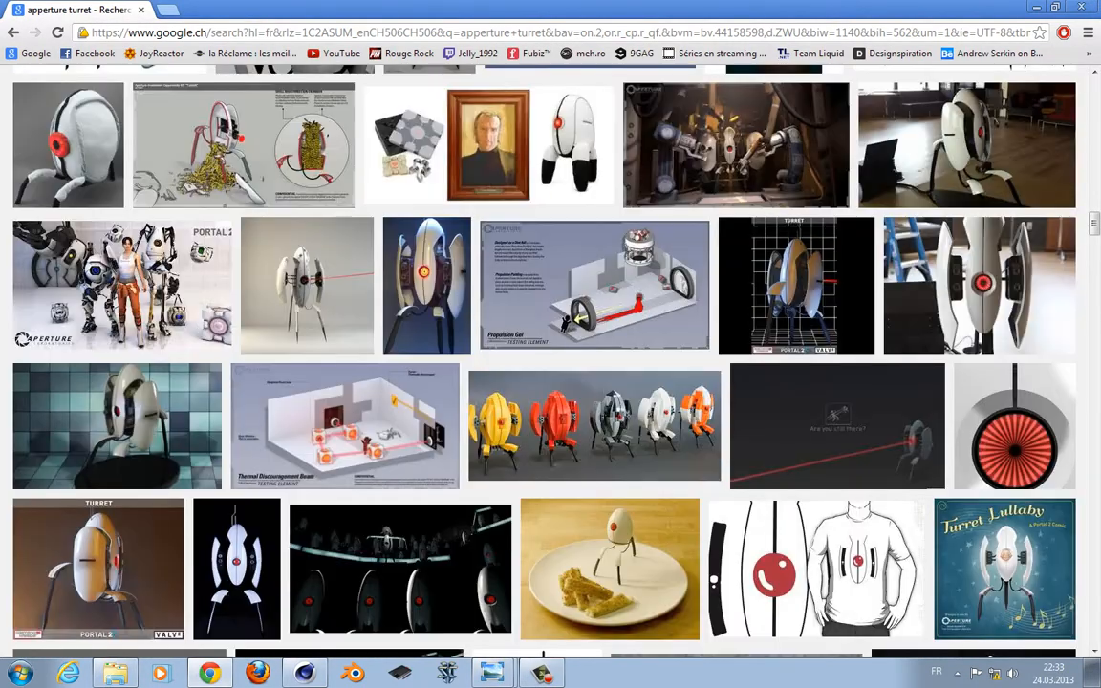
scroll(551, 363, down, 5)
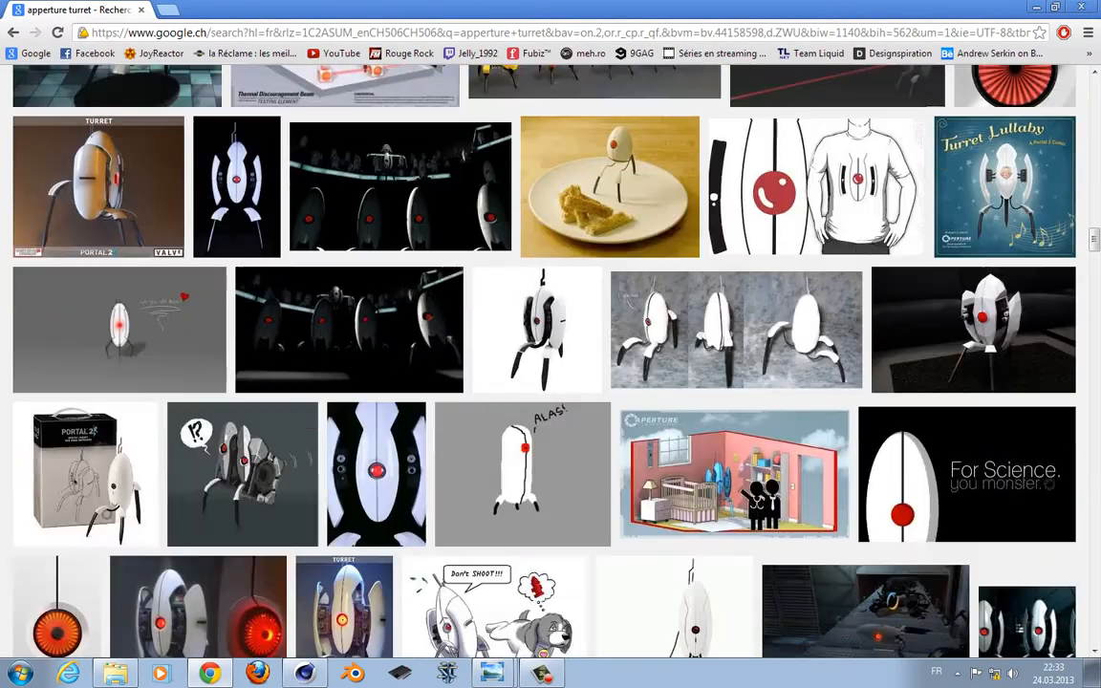
scroll(550, 363, down, 3)
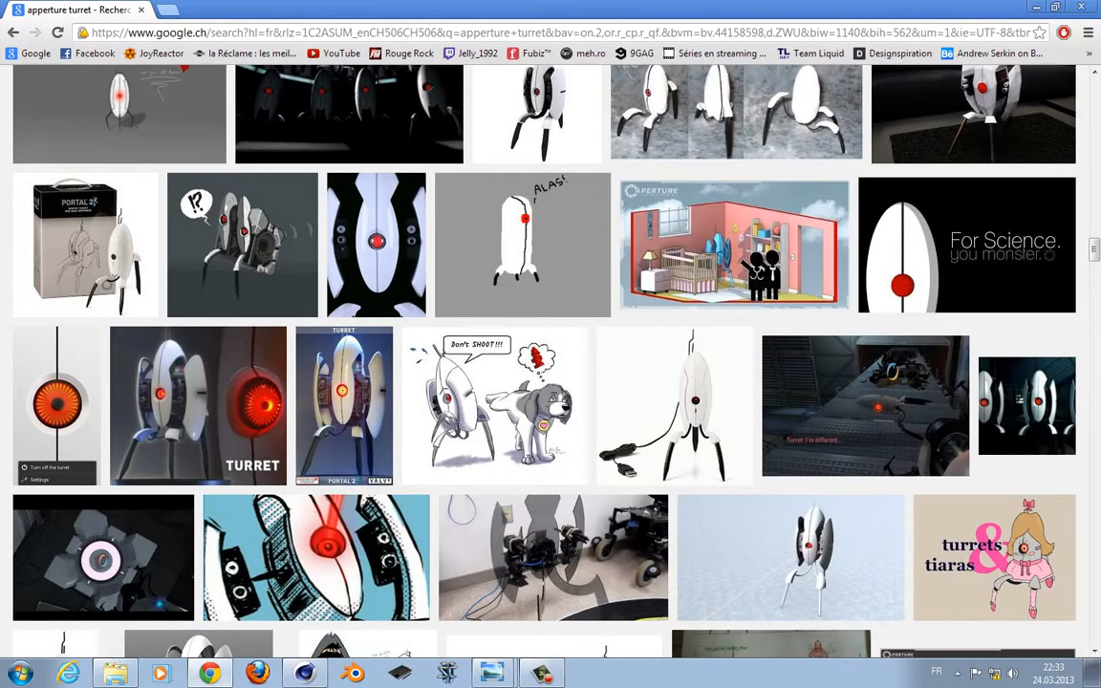
scroll(550, 363, down, 1)
scroll(550, 363, down, 1)
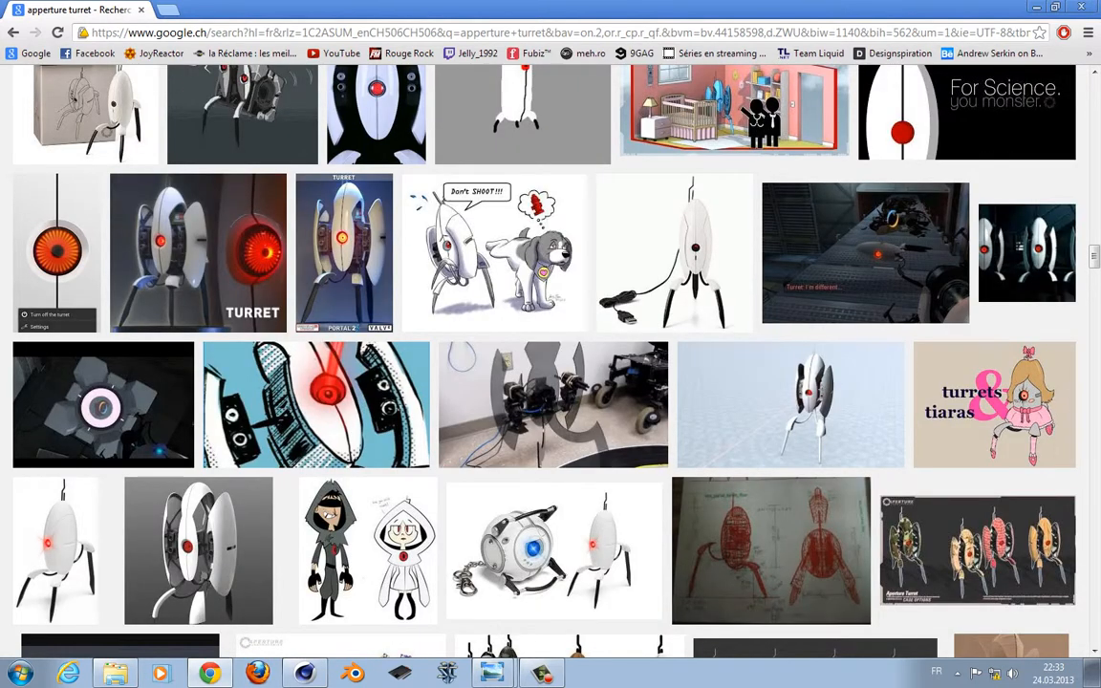
scroll(550, 363, down, 2)
scroll(550, 363, down, 5)
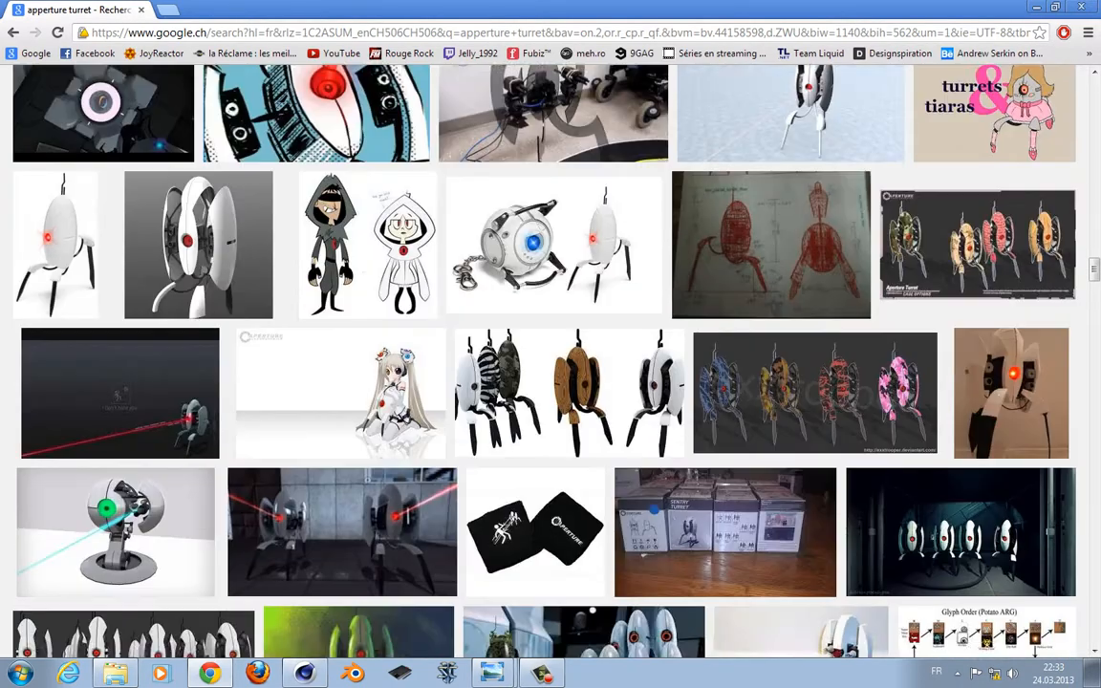
scroll(134, 440, down, 1)
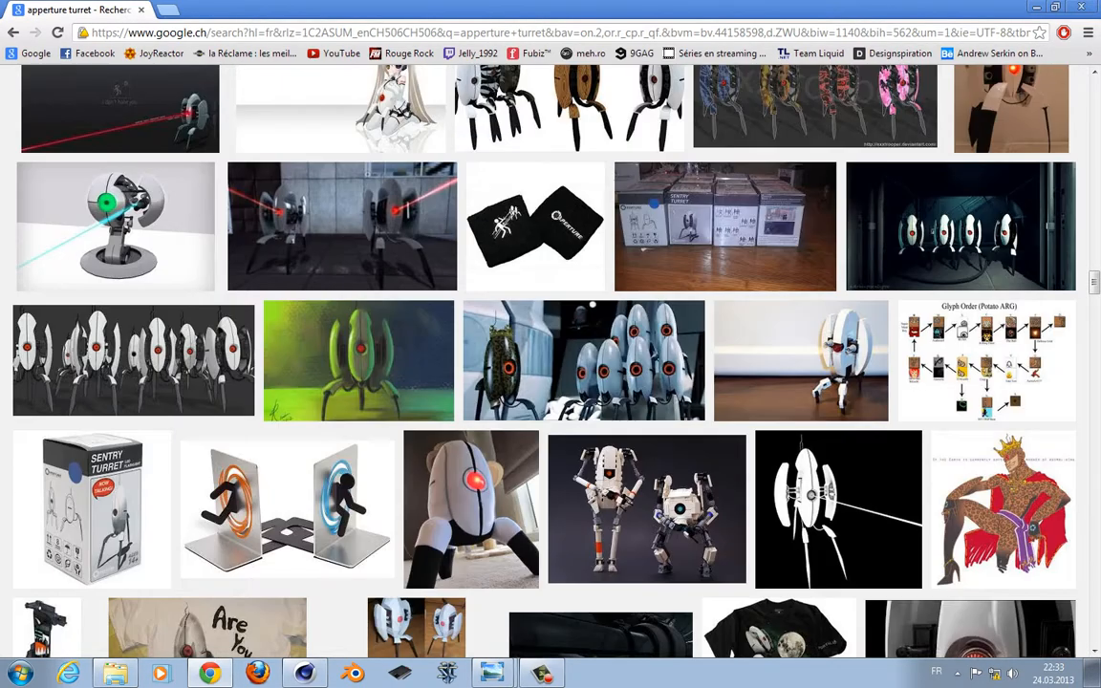
Preview the Cinemablend image of a row of turrets, close it, and check the remaining results before returning to the first ones
click(134, 440)
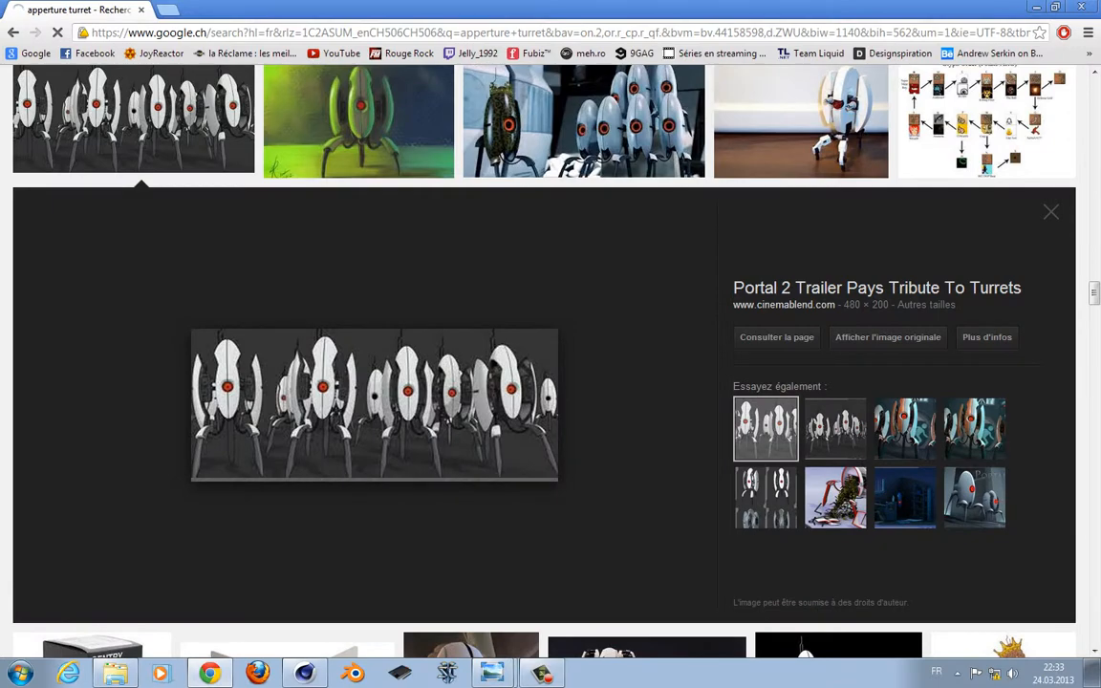
click(134, 120)
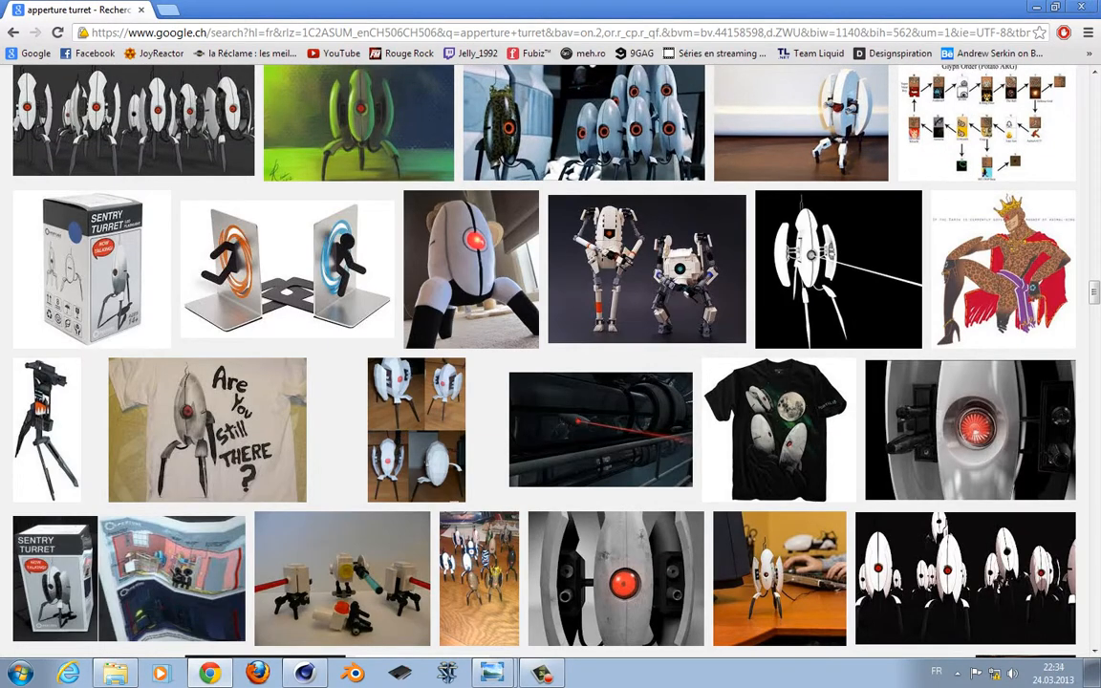
scroll(550, 363, down, 3)
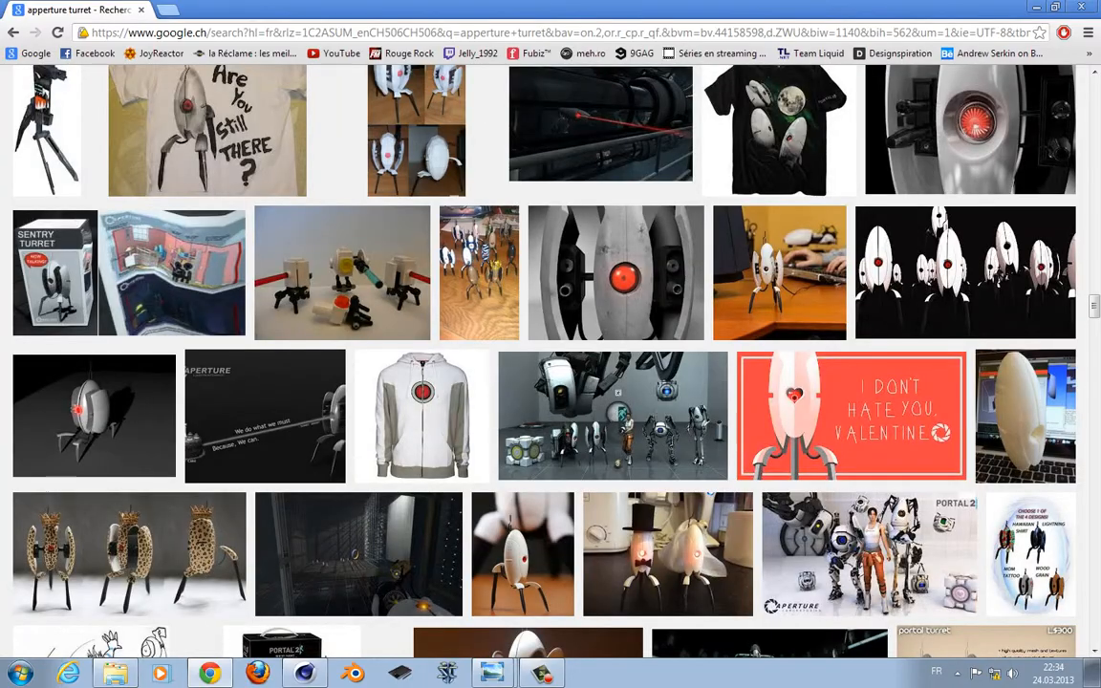
scroll(550, 363, up, 10)
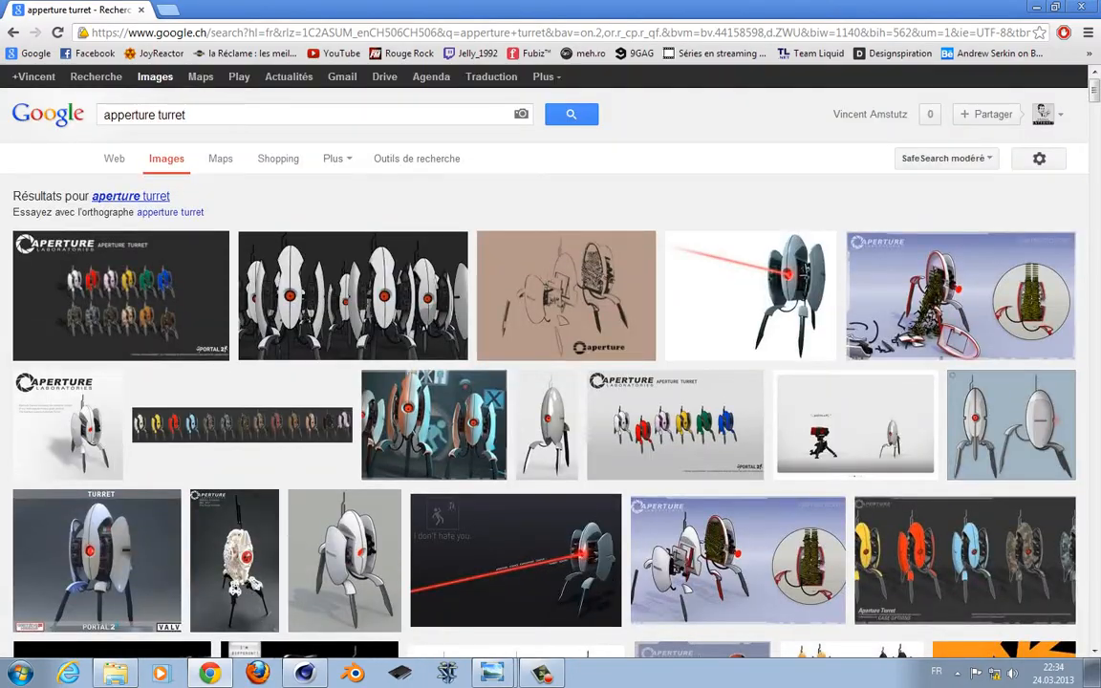
Correct the image search to "aperture turret" and extend it to "aperture turret modelisation"
scroll(551, 363, down, 2)
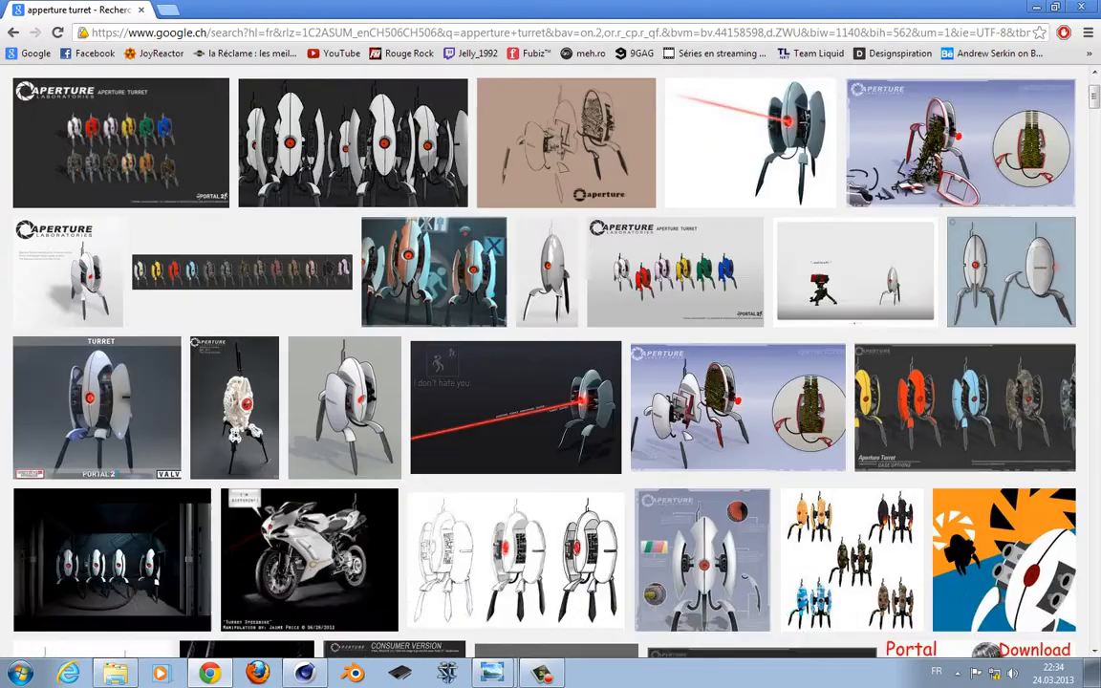
scroll(551, 363, up, 2)
click(186, 115)
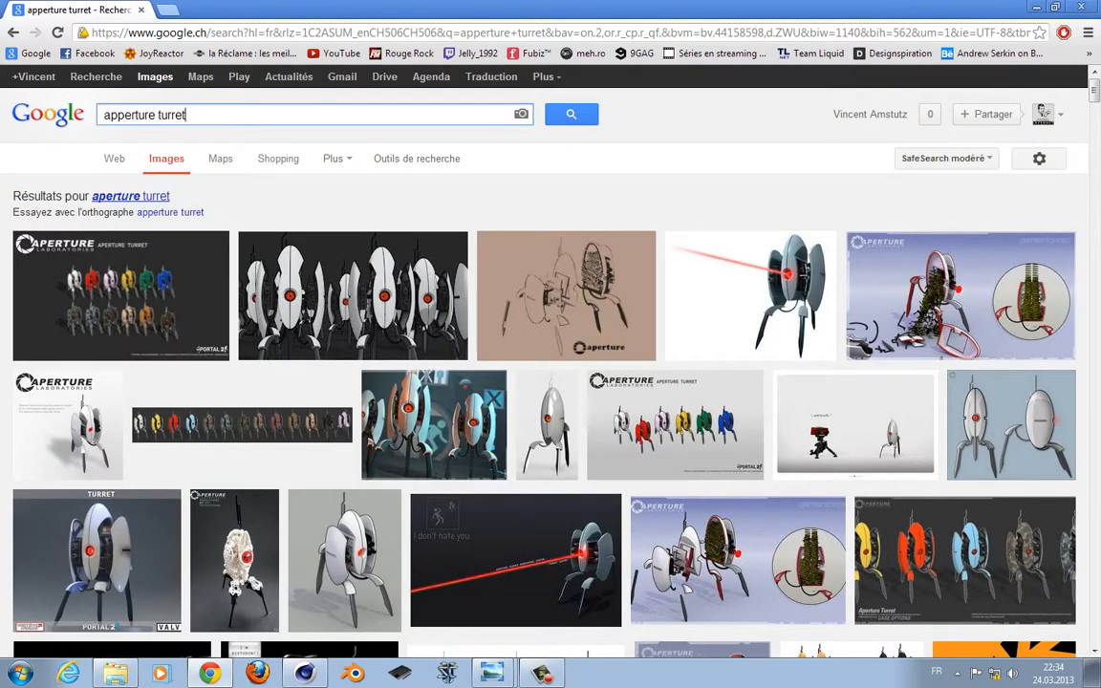
click(130, 196)
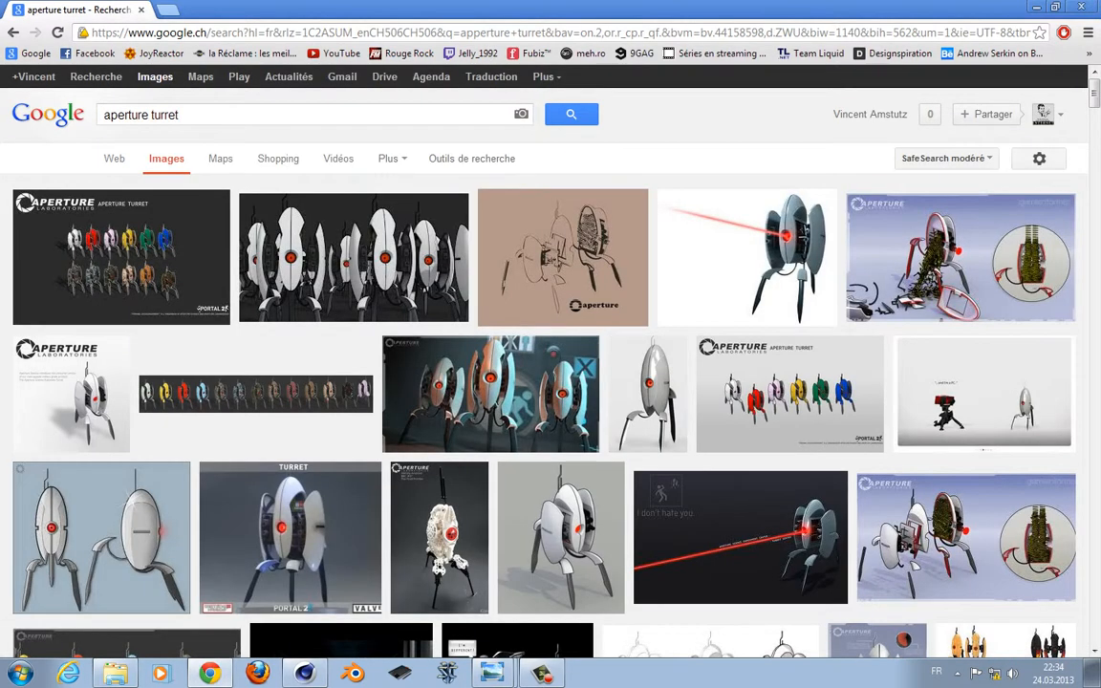
click(182, 115)
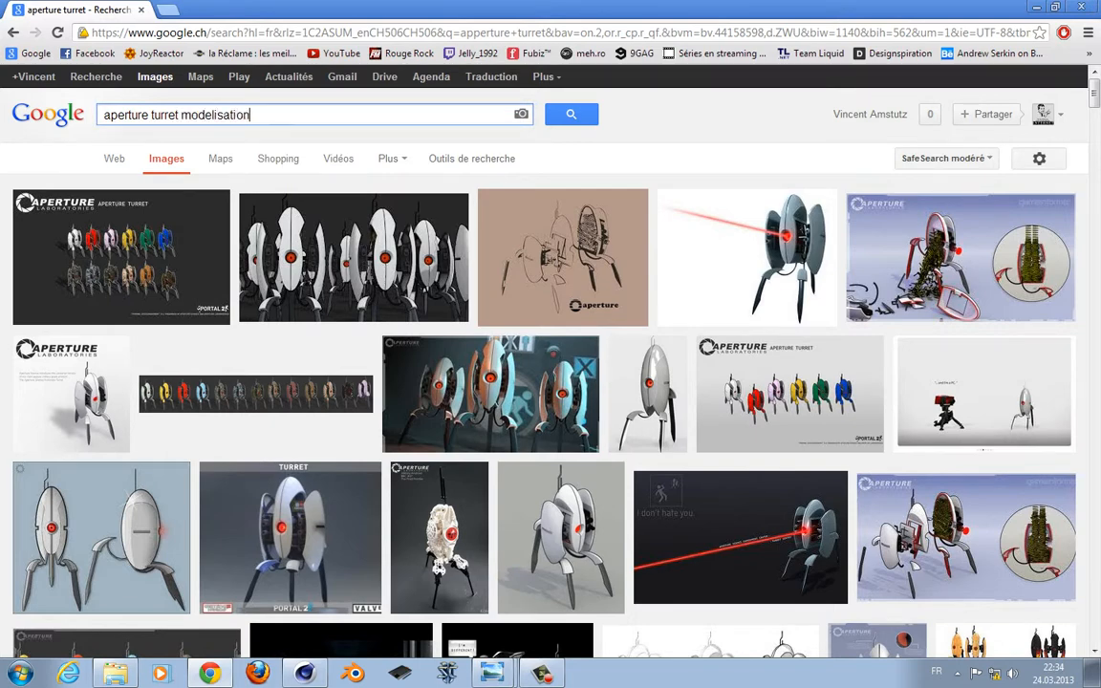
key(Return)
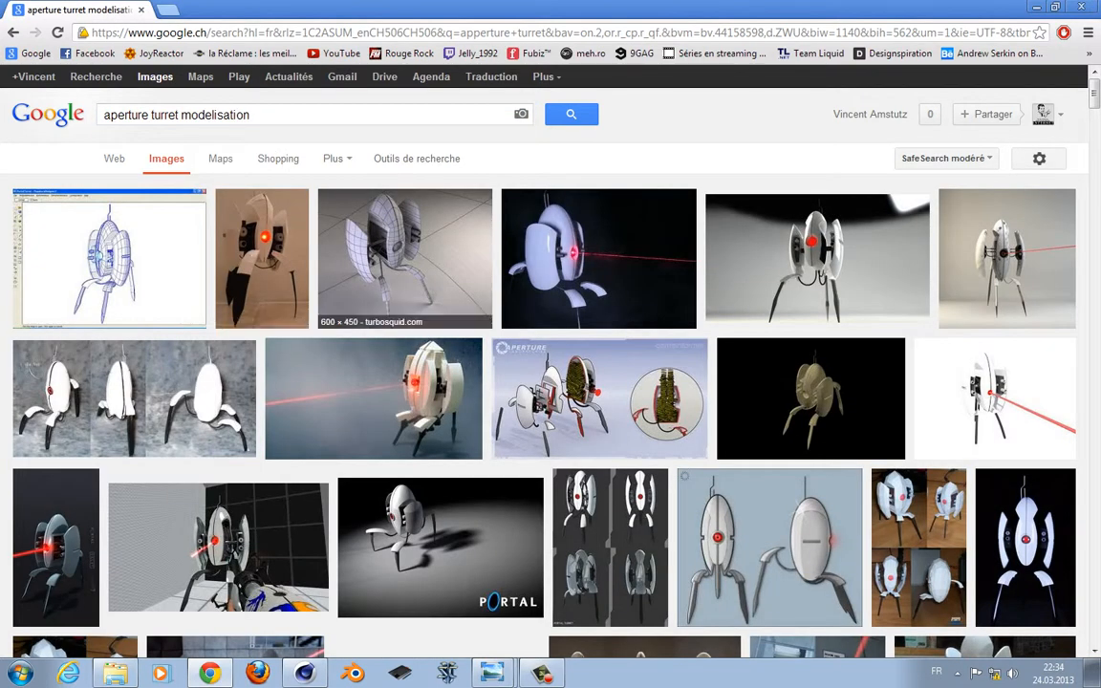
Preview the TurboSquid wireframe turret, the DualShockers life-size turret, the GrabCAD 3D model and the neighbouring image results
click(405, 258)
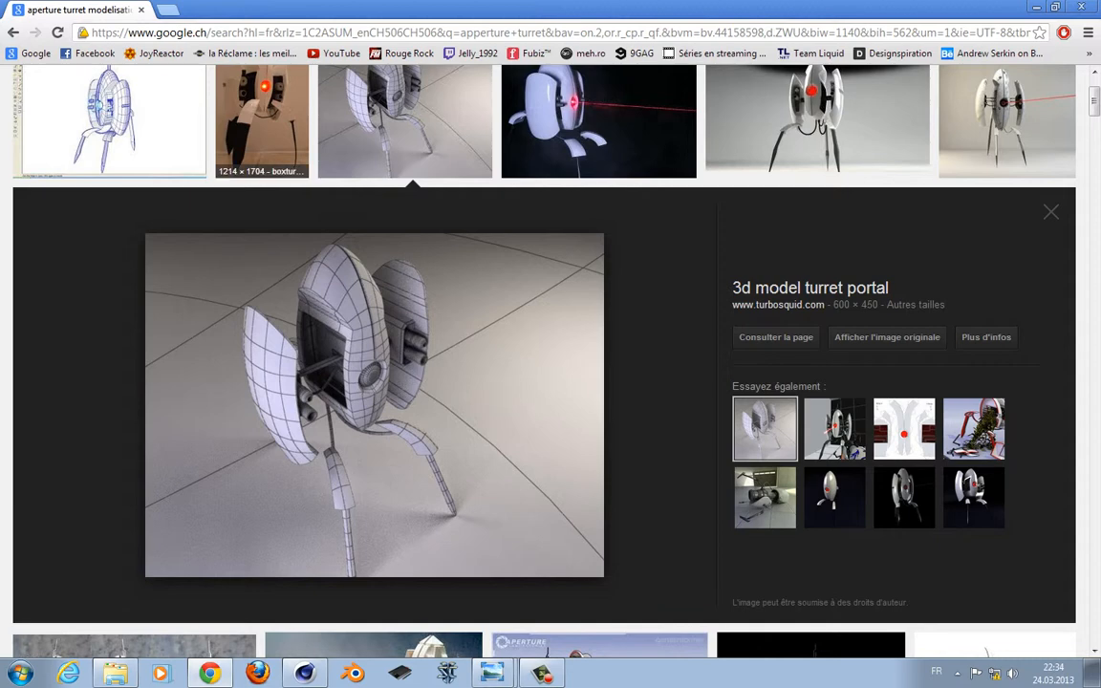
click(262, 121)
click(404, 121)
click(598, 122)
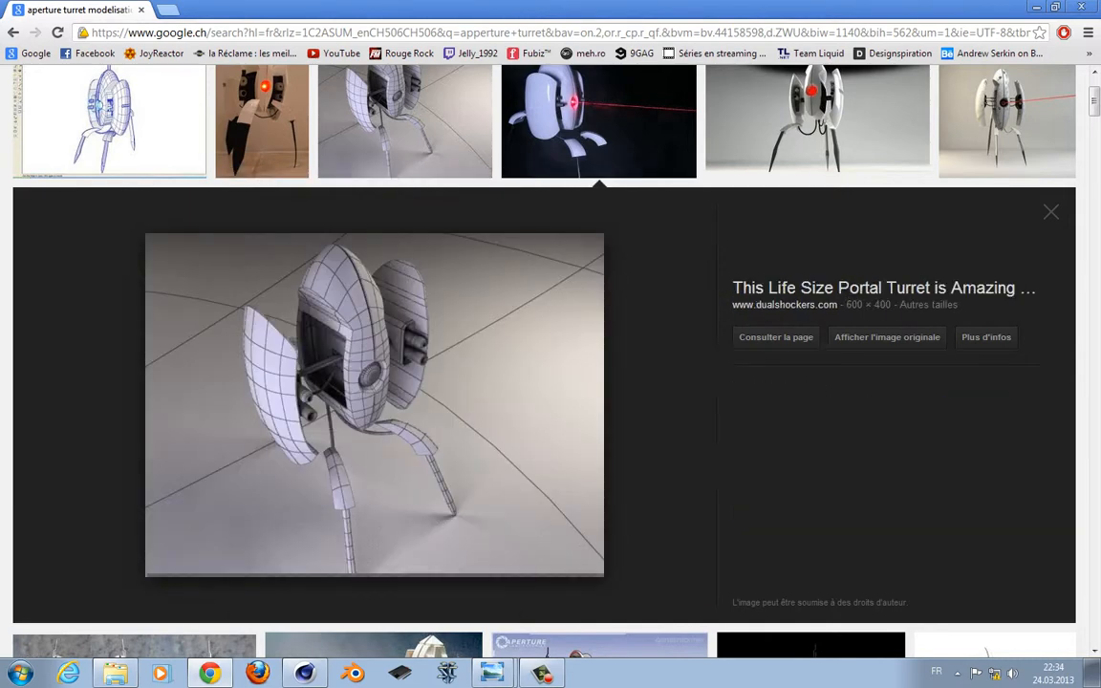
click(816, 122)
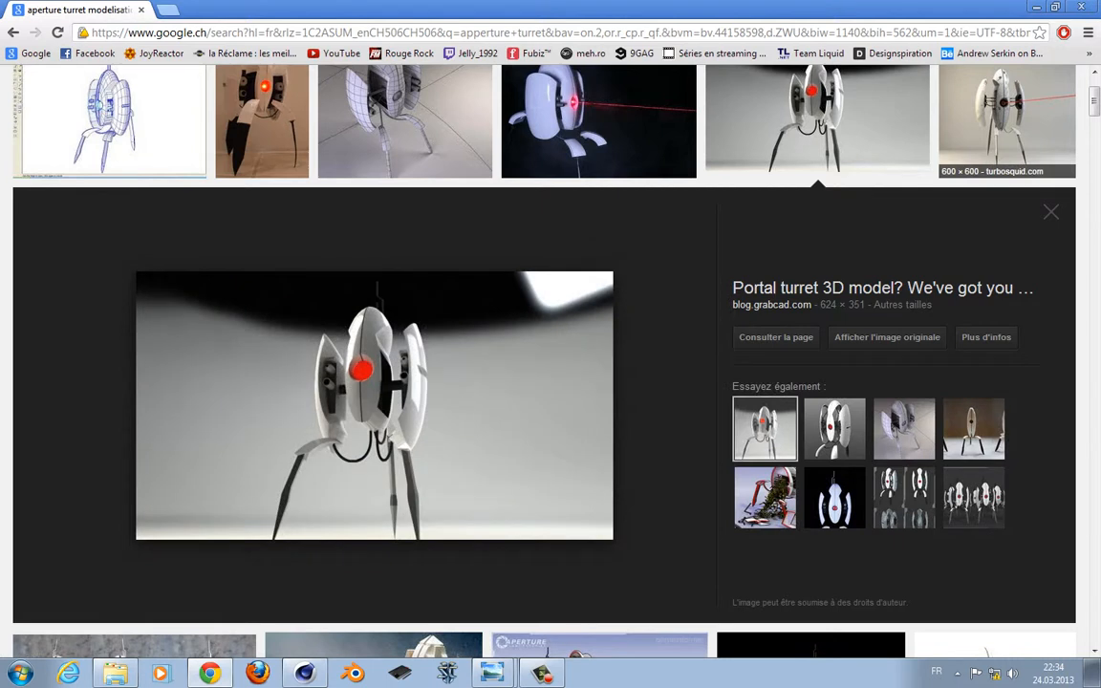
click(1006, 121)
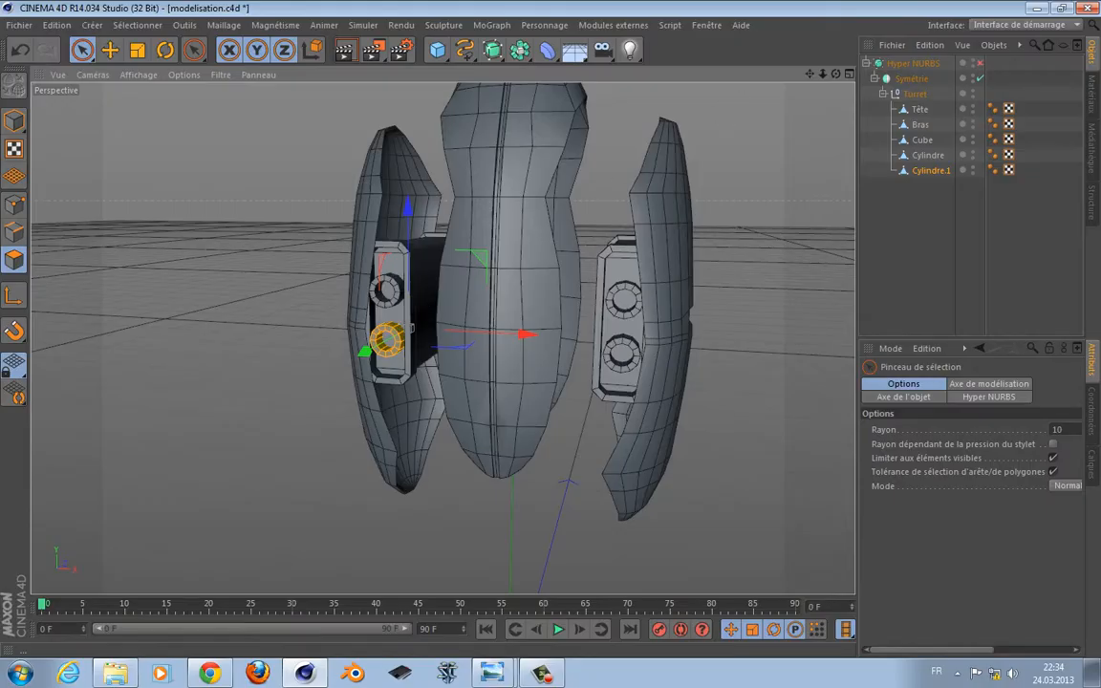
Switch back to CINEMA 4D and add a cube primitive to the turret scene
alt+drag(443, 339, 443, 339)
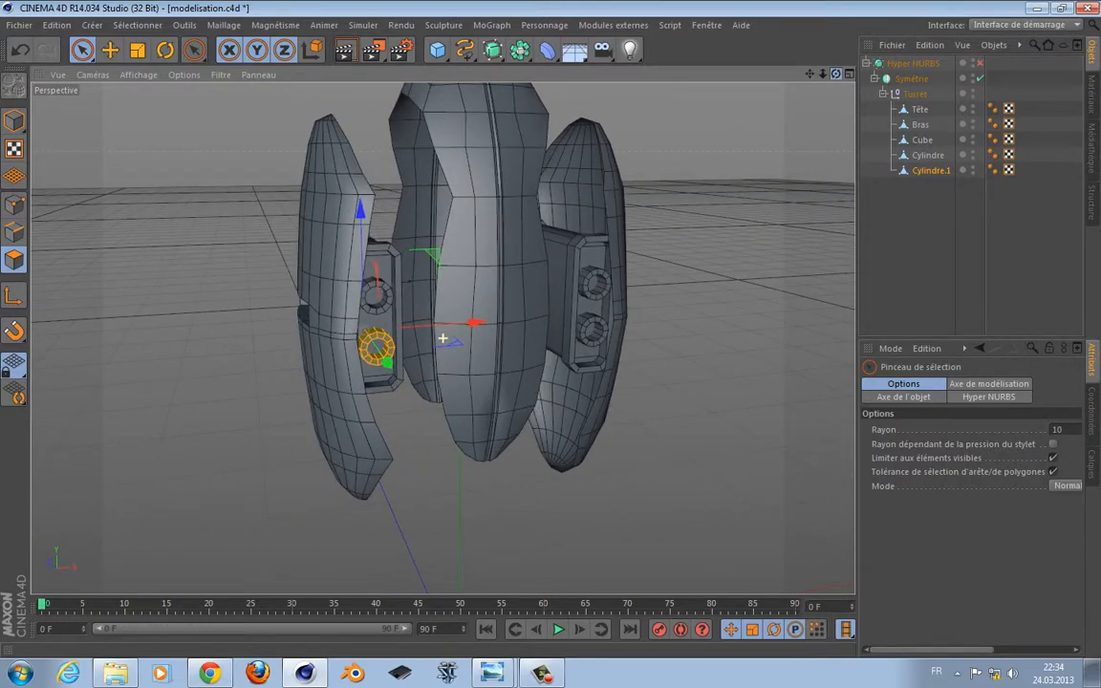
alt+middle_drag(524, 241, 498, 335)
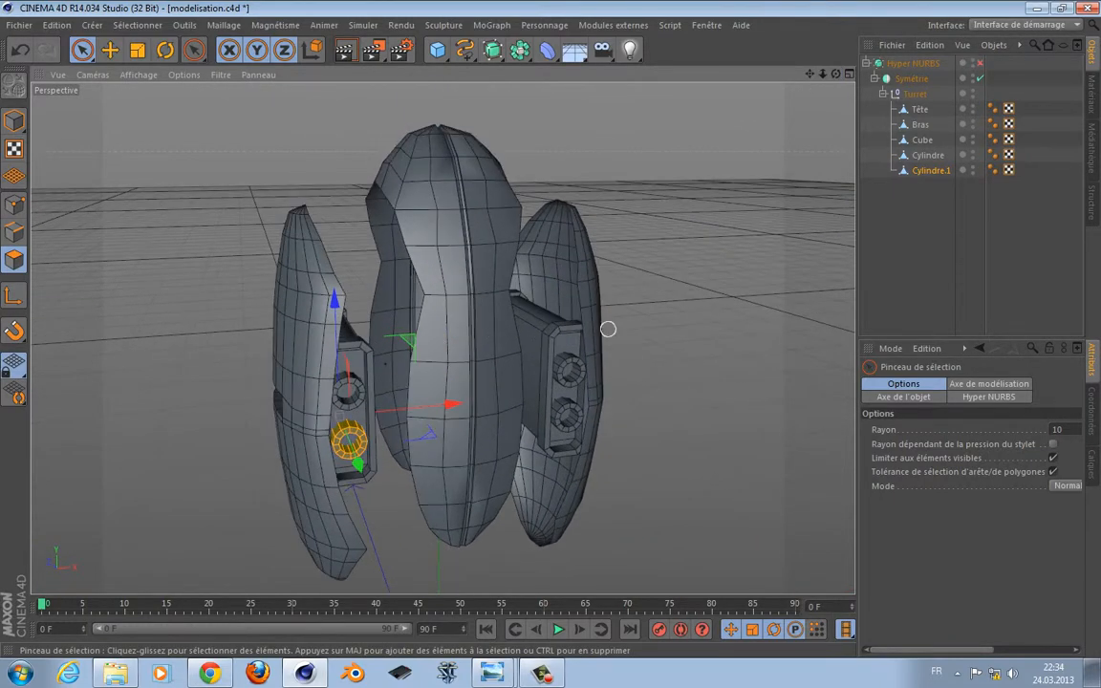
alt+drag(611, 329, 606, 329)
alt+drag(423, 392, 509, 378)
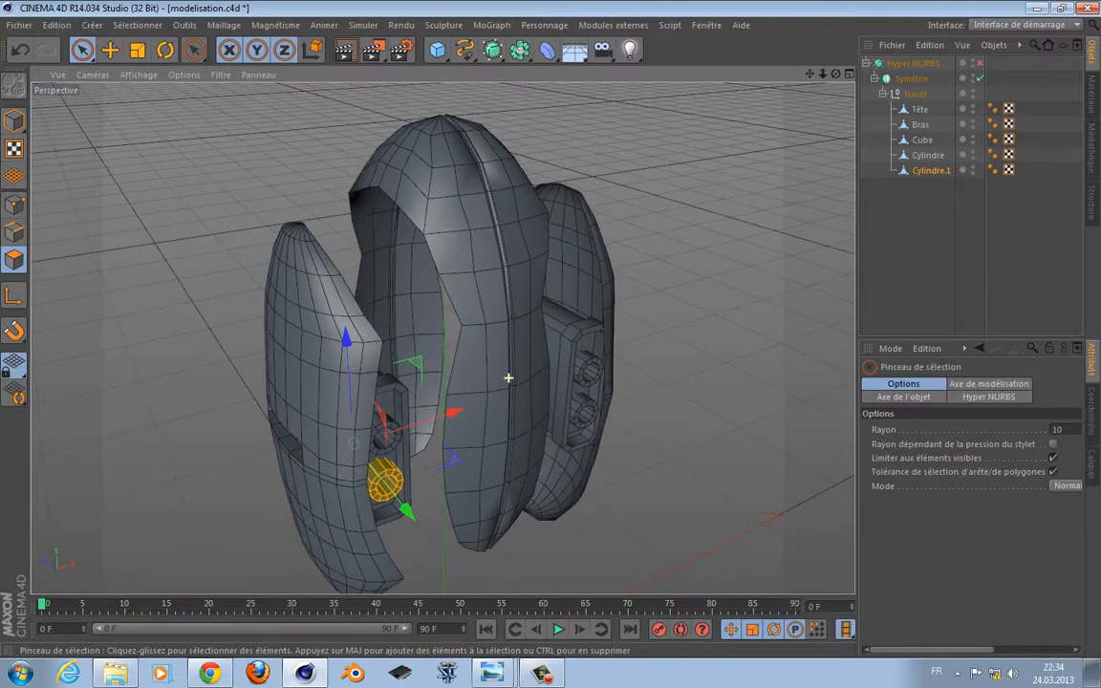
drag(436, 50, 592, 76)
alt+middle_drag(458, 401, 267, 246)
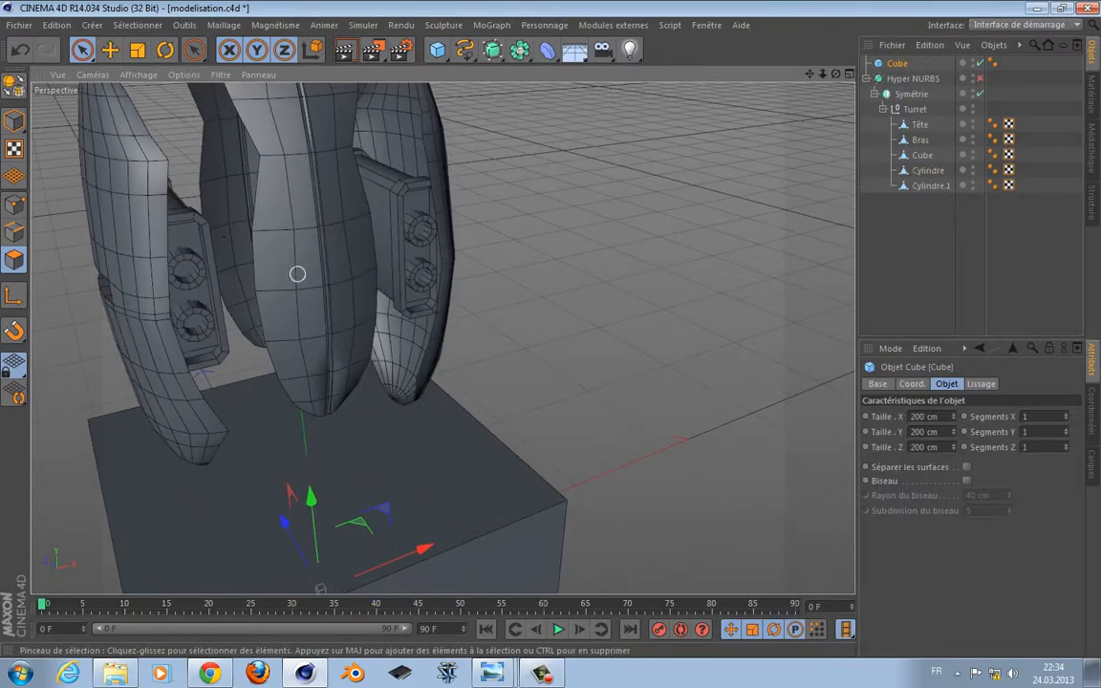
In the front view, raise the cube to the centre of the turret's eye on the blueprint
middle_click(607, 363)
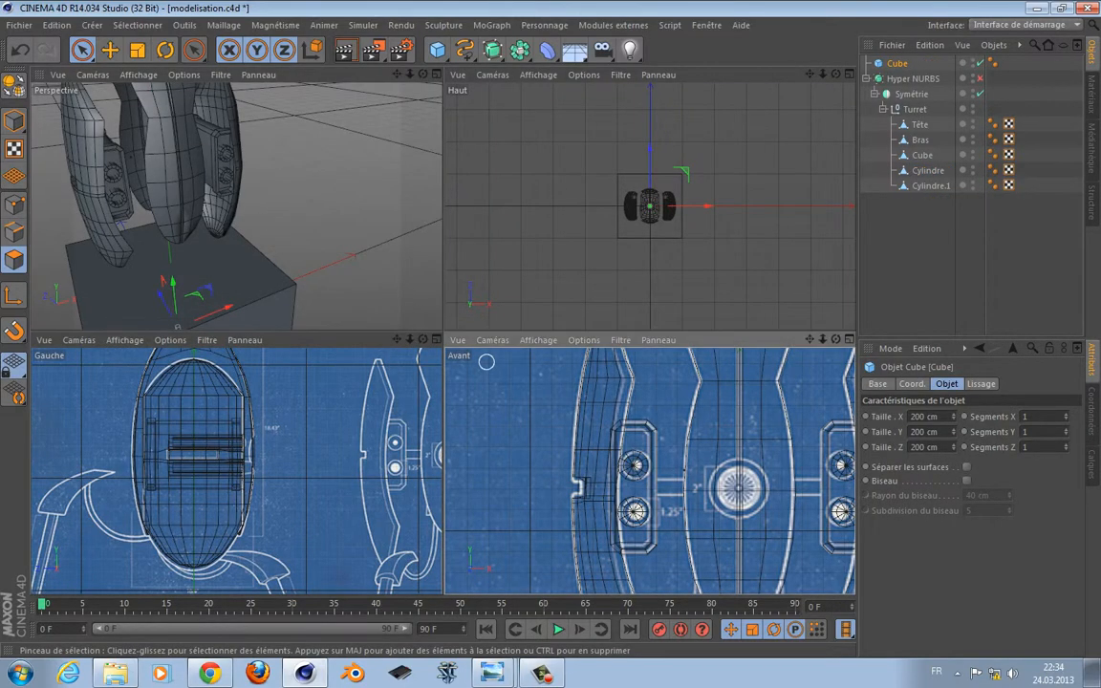
middle_click(585, 397)
scroll(585, 397, down, 9)
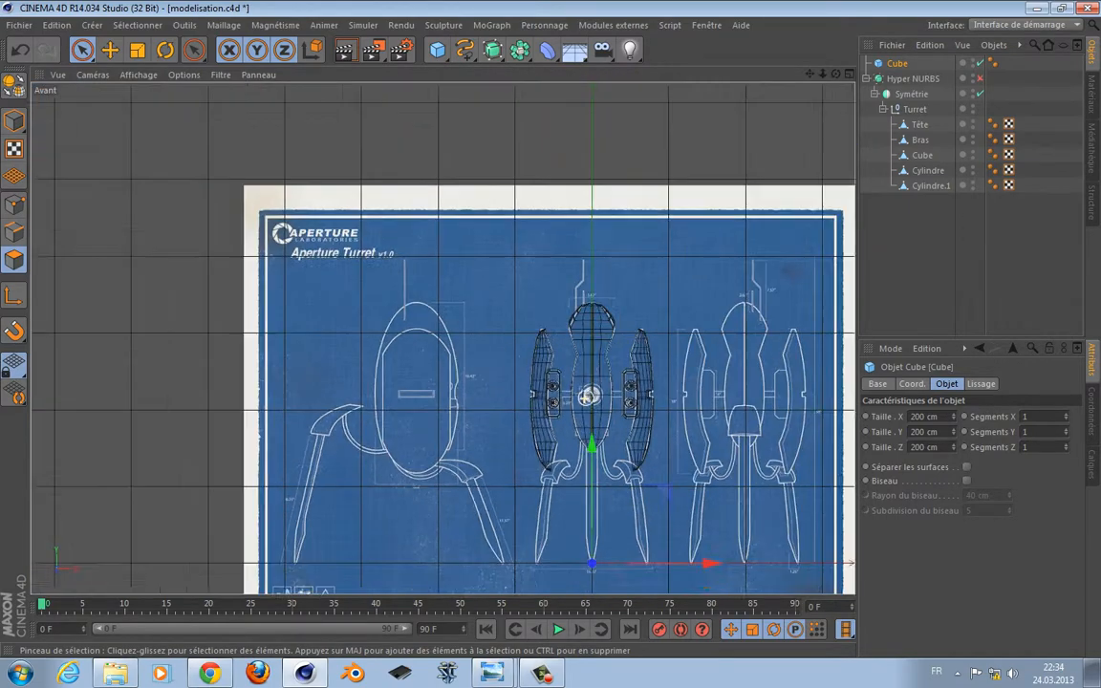
alt+middle_drag(585, 397, 415, 226)
scroll(415, 227, up, 1)
scroll(400, 263, up, 1)
drag(417, 382, 418, 123)
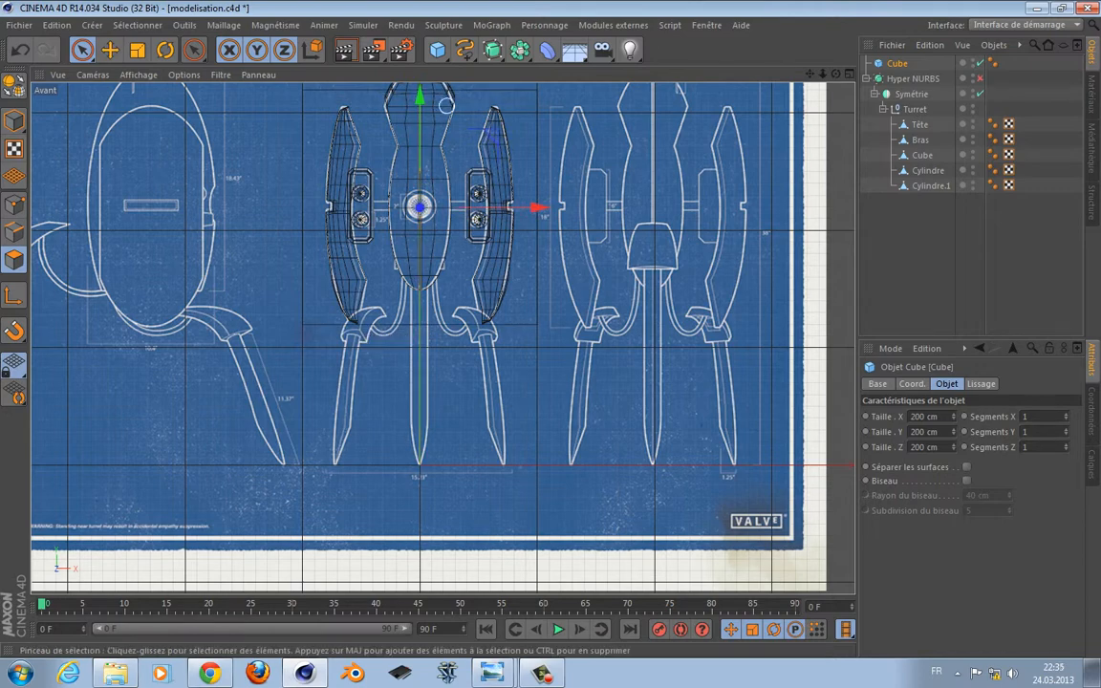
Scale the cube down uniformly around the eye to about 39.6 cm per side
alt+middle_drag(441, 134, 452, 219)
scroll(435, 291, up, 3)
scroll(430, 300, up, 8)
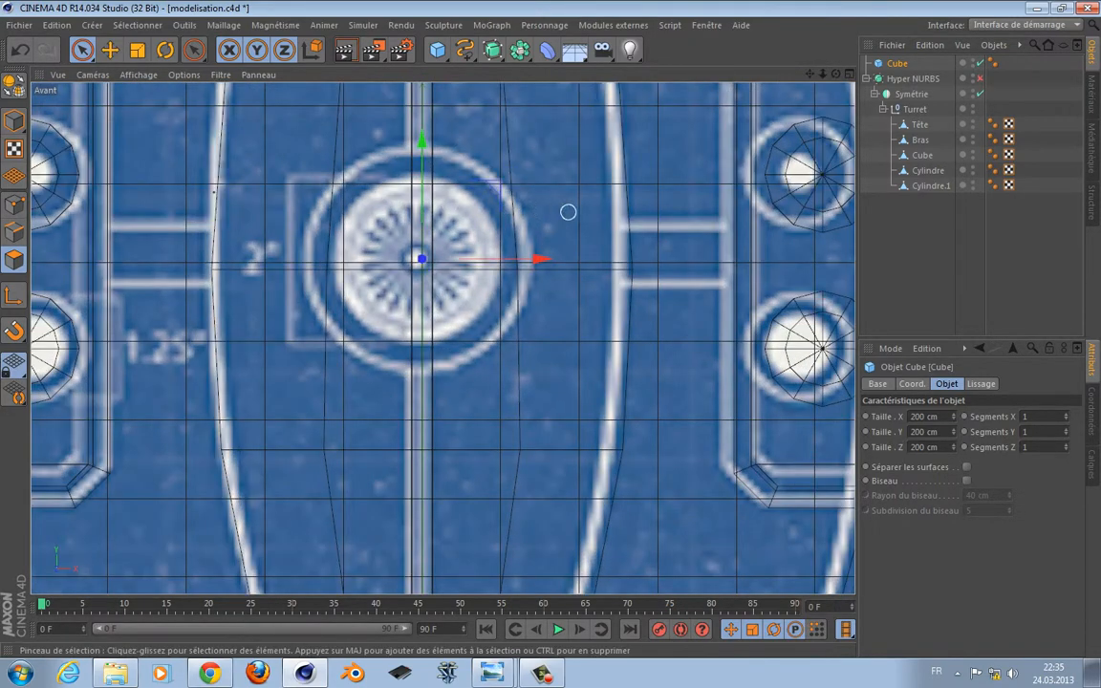
key(t)
drag(456, 259, 447, 258)
scroll(442, 338, down, 2)
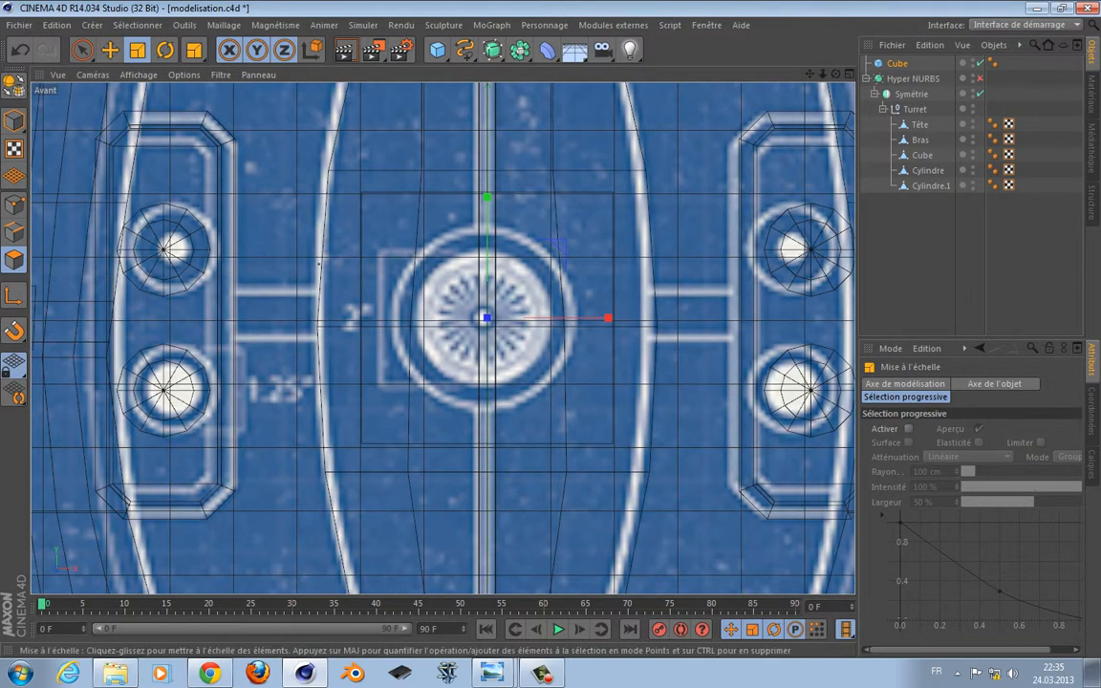
Set the cube's X segments to 2 and make the cube editable
key(F5)
key(F1)
alt+drag(443, 337, 419, 250)
click(896, 63)
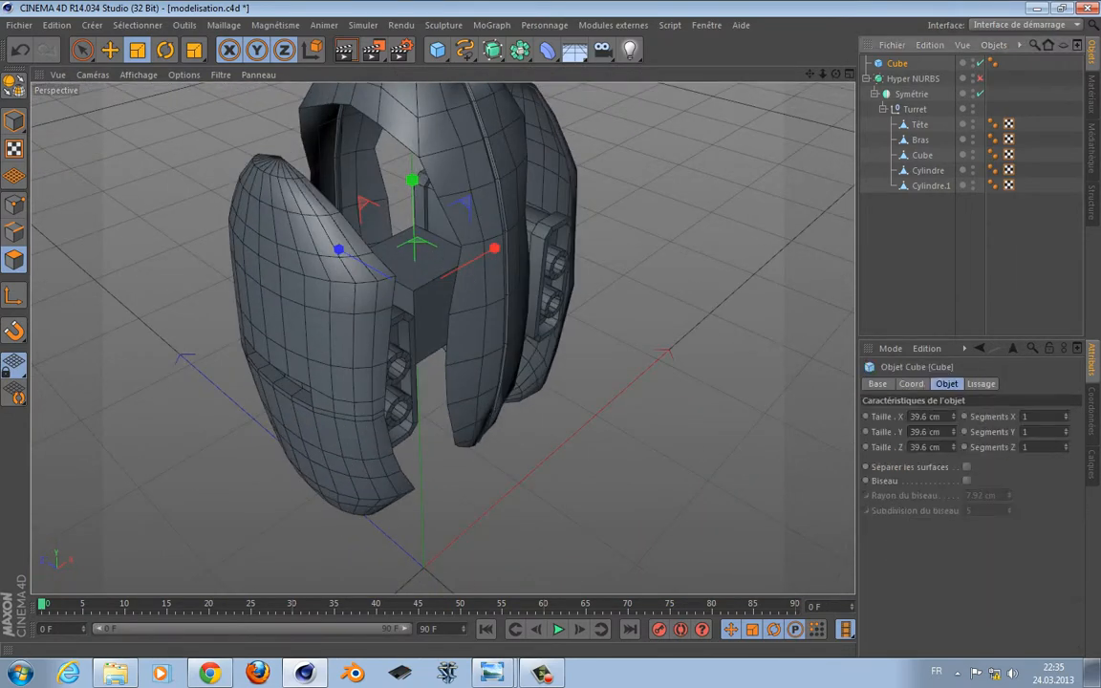
click(1065, 414)
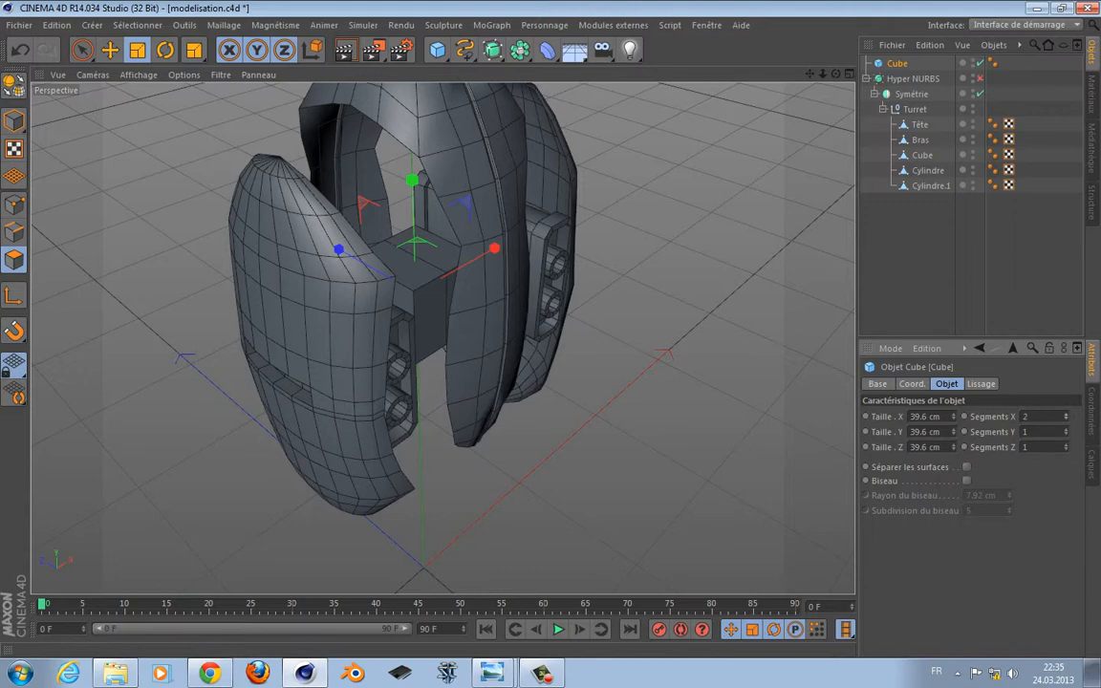
alt+drag(443, 336, 382, 339)
key(c)
Delete the points of the cube's positive-X half and place the cube in the Turret group below Cylindre.1
key(F5)
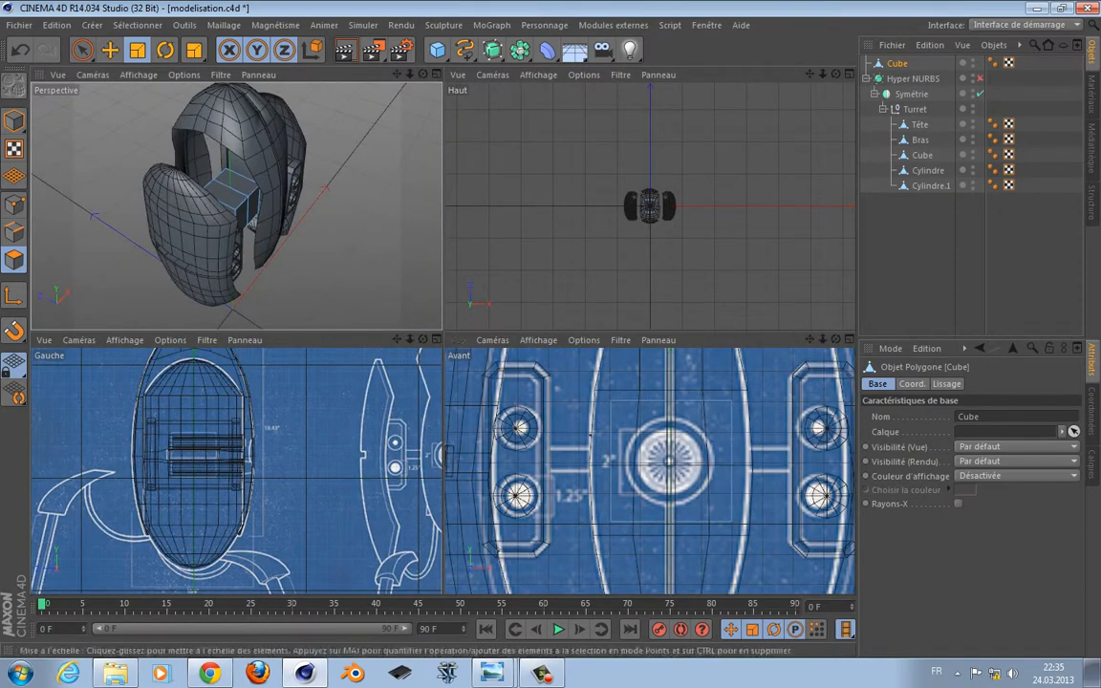
click(82, 50)
click(174, 100)
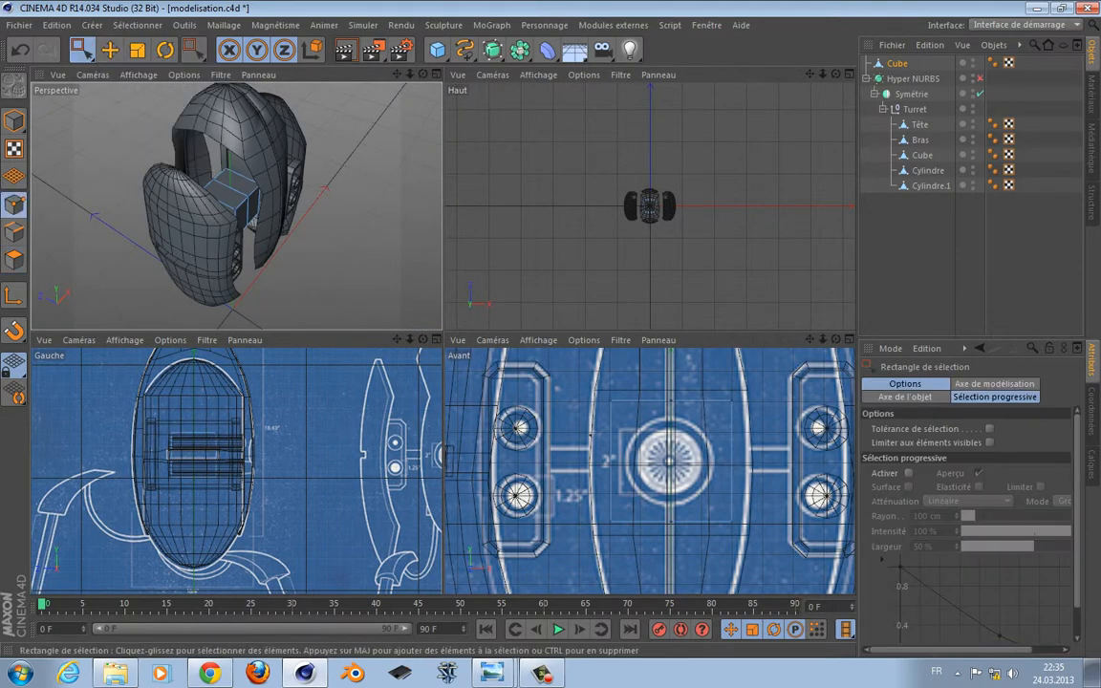
drag(696, 391, 746, 528)
key(Delete)
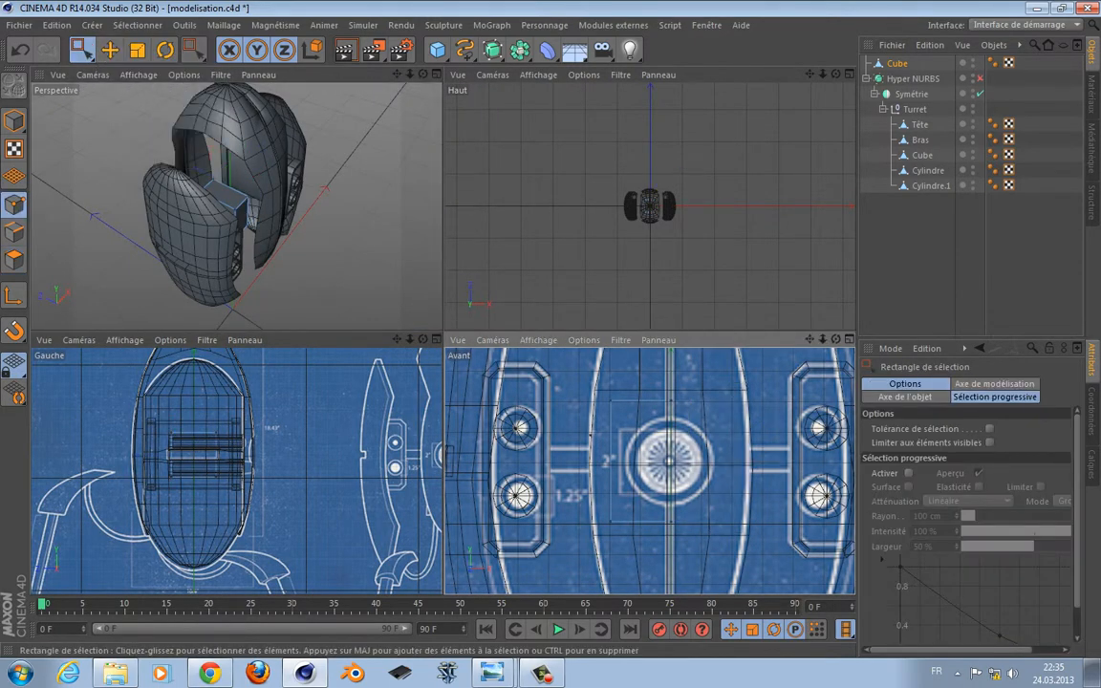
drag(896, 63, 923, 190)
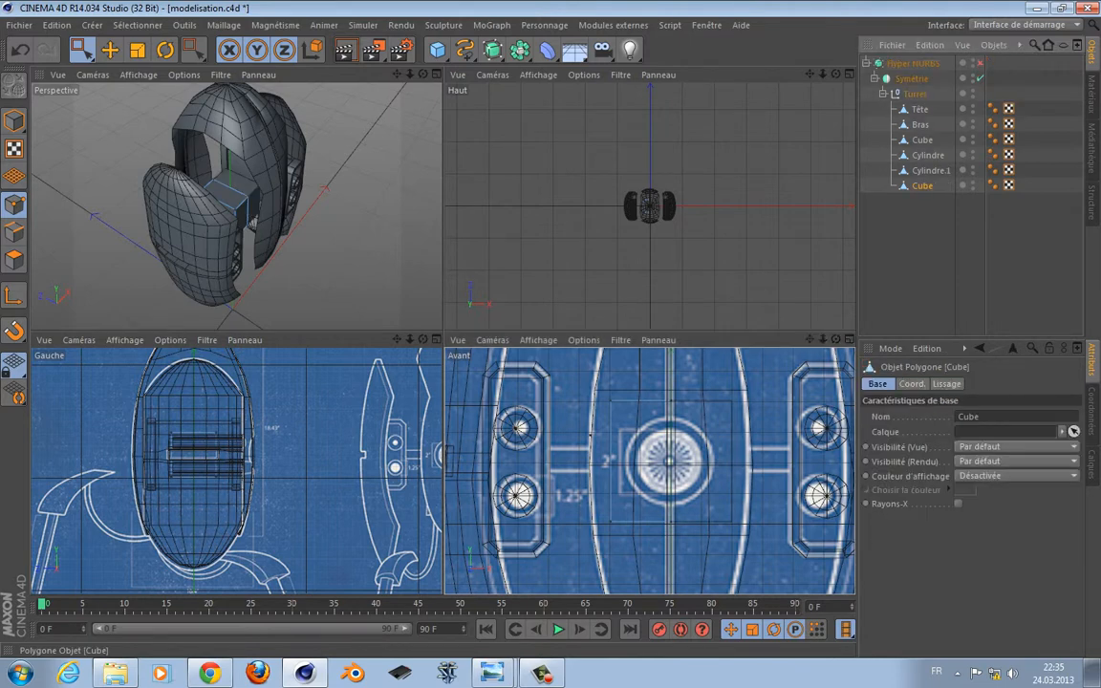
Undo the cube's regrouping, half deletion, conversion and extra X segment
alt+drag(235, 214, 236, 206)
alt+right_drag(244, 212, 243, 212)
alt+middle_drag(237, 206, 237, 206)
key(ctrl+z)
key(ctrl+z)
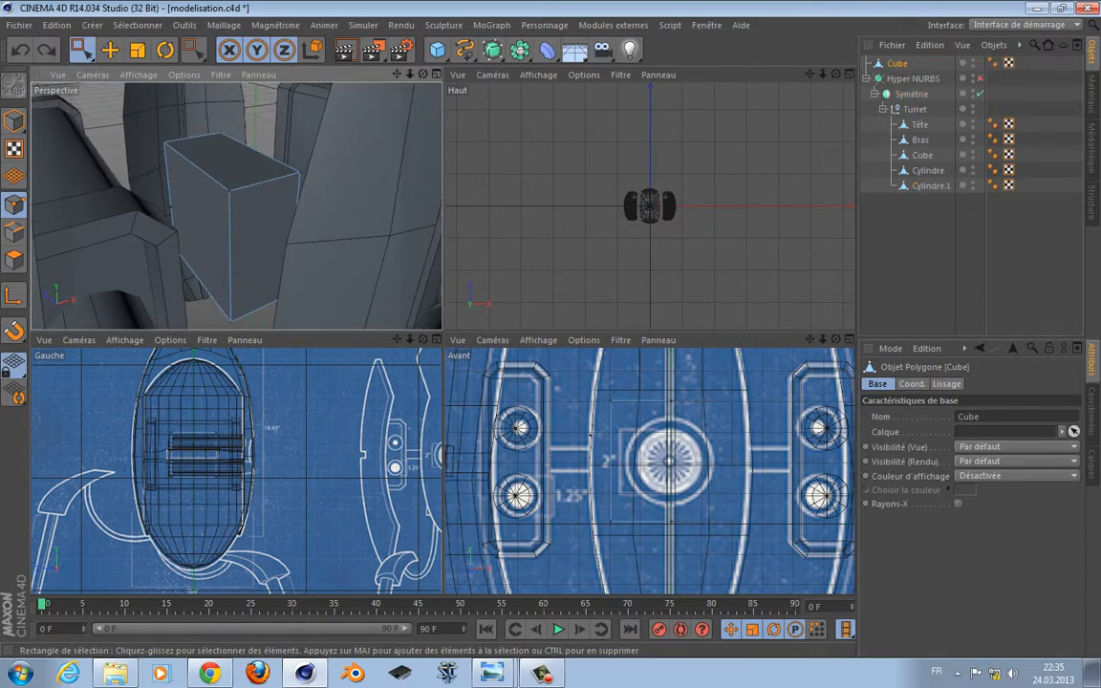
key(ctrl+z)
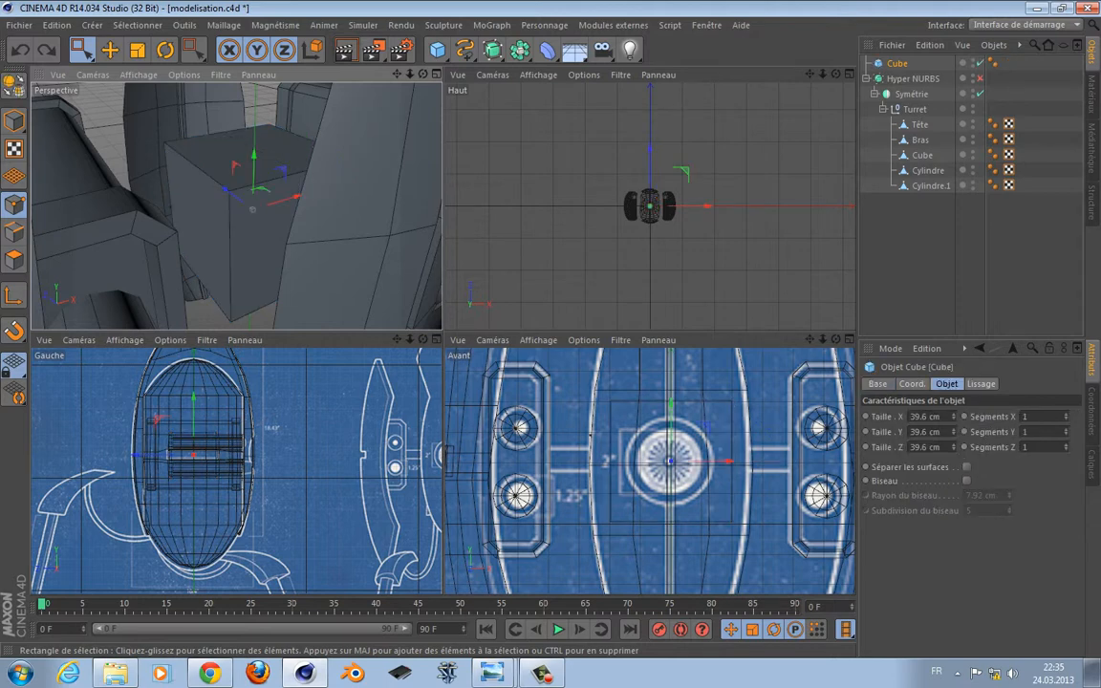
Make the cube editable, inset all its faces with Extrude Inner and extrude the inset faces inward
key(c)
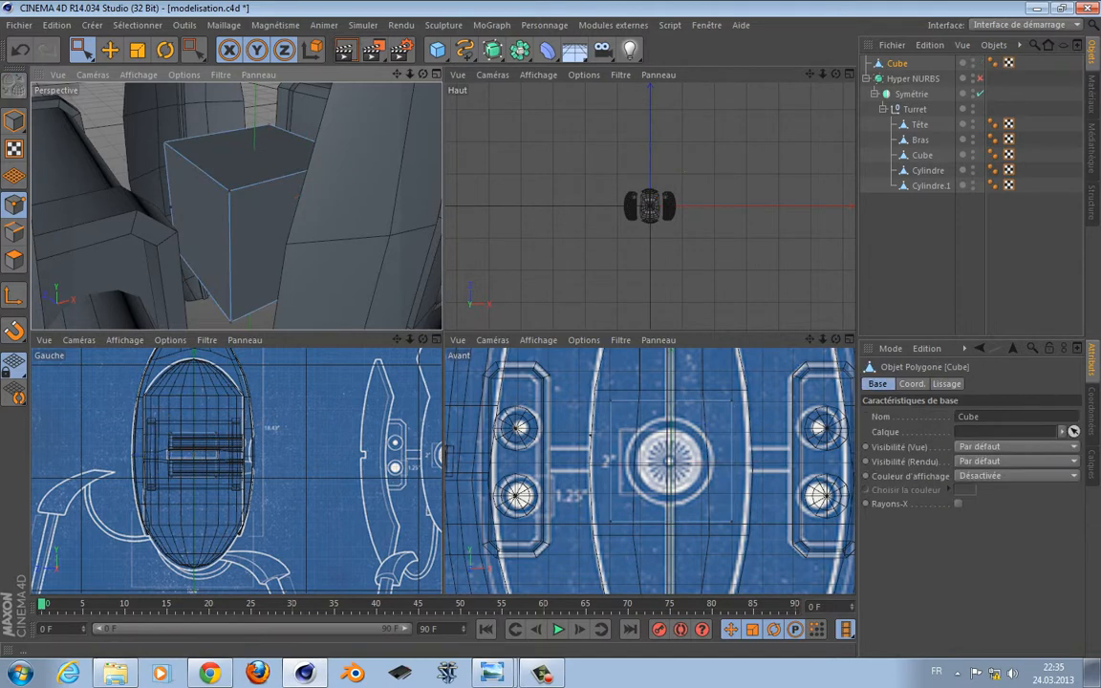
click(13, 259)
click(81, 50)
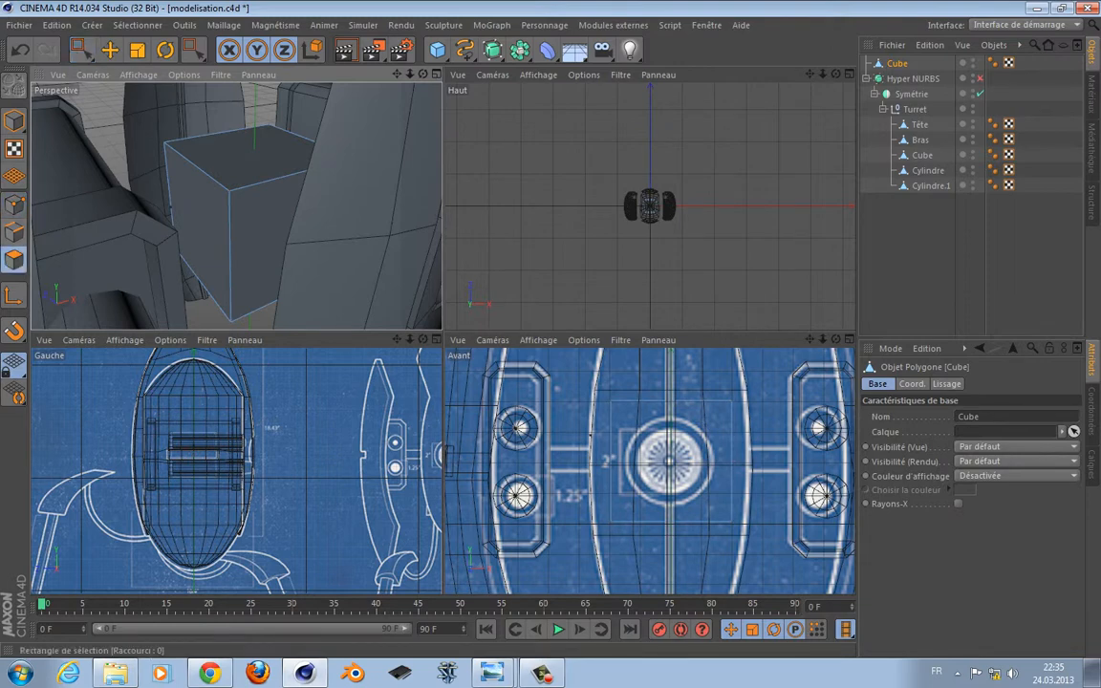
drag(81, 50, 153, 74)
click(250, 202)
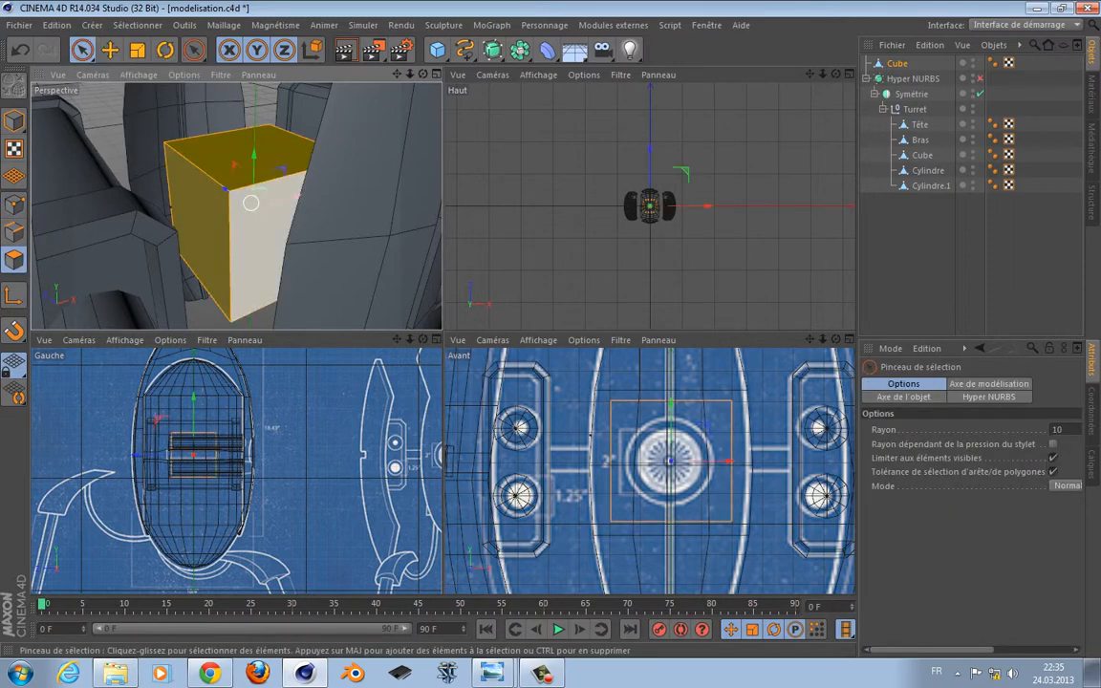
key(i)
mouse_move(250, 202)
mouse_down()
mouse_move(279, 203)
mouse_move(250, 203)
mouse_up()
key(d)
alt+drag(300, 104, 208, 109)
key(space)
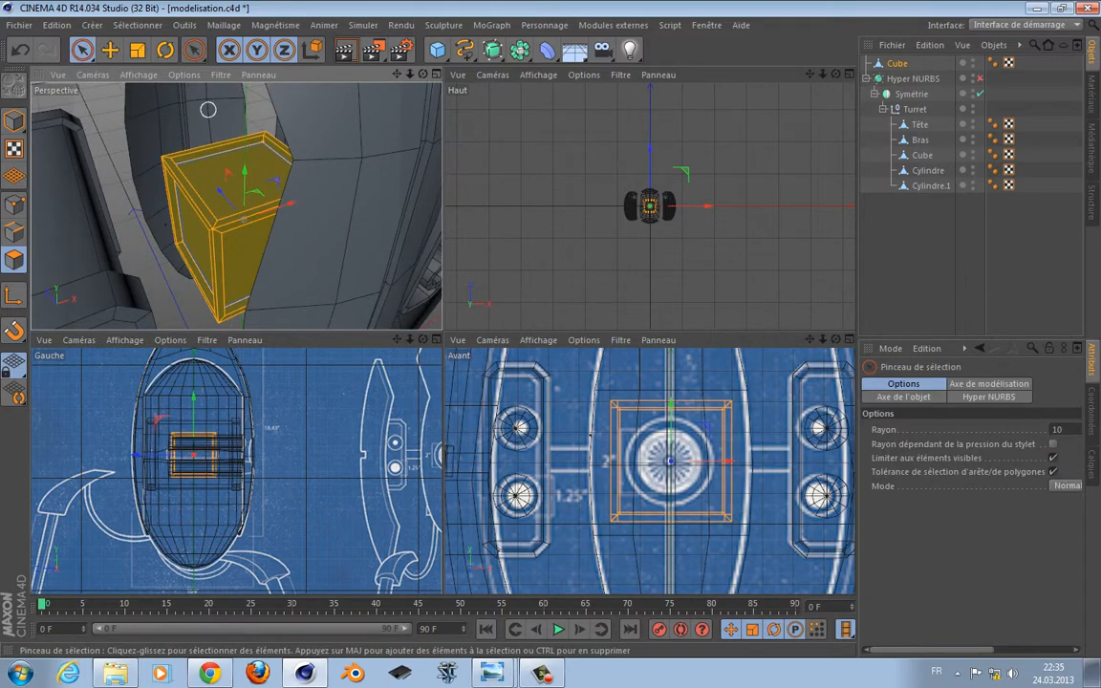
Cut an edge loop around the middle of the cube with the Knife in Boucle mode
key(k)
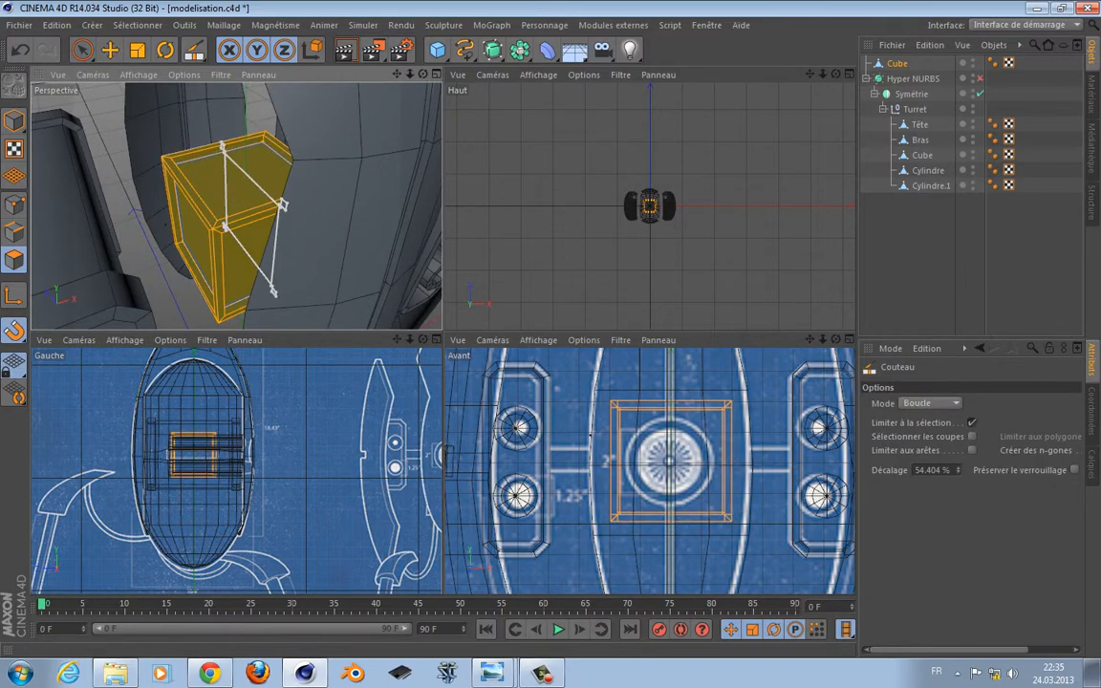
drag(950, 470, 914, 470)
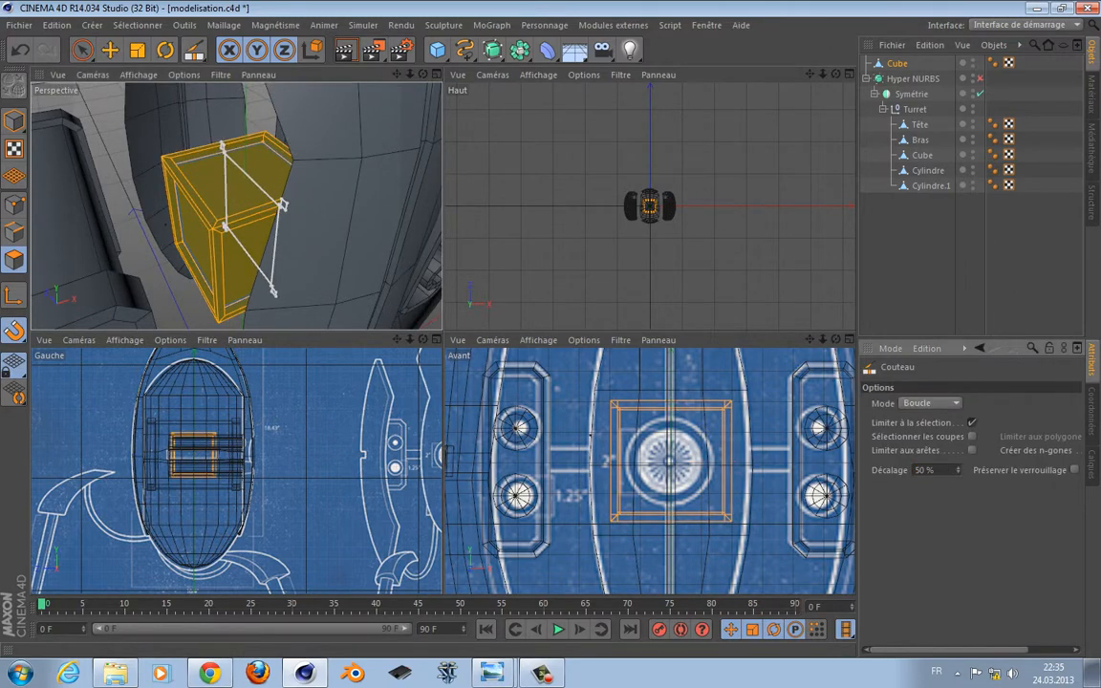
middle_click(250, 142)
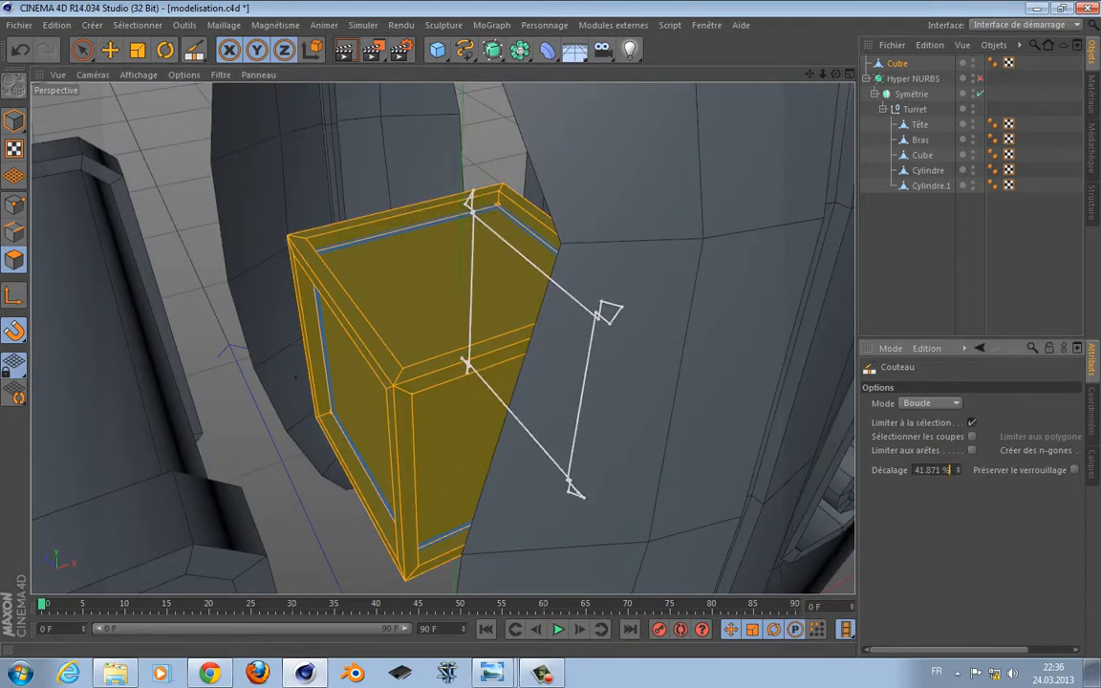
drag(949, 470, 912, 470)
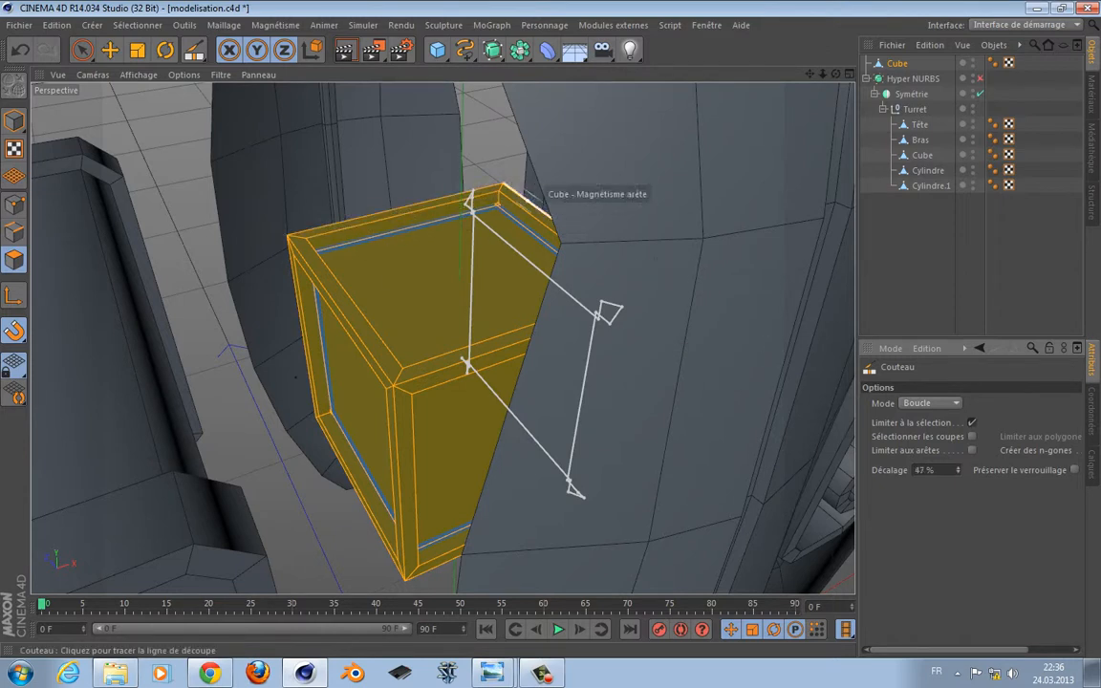
click(469, 202)
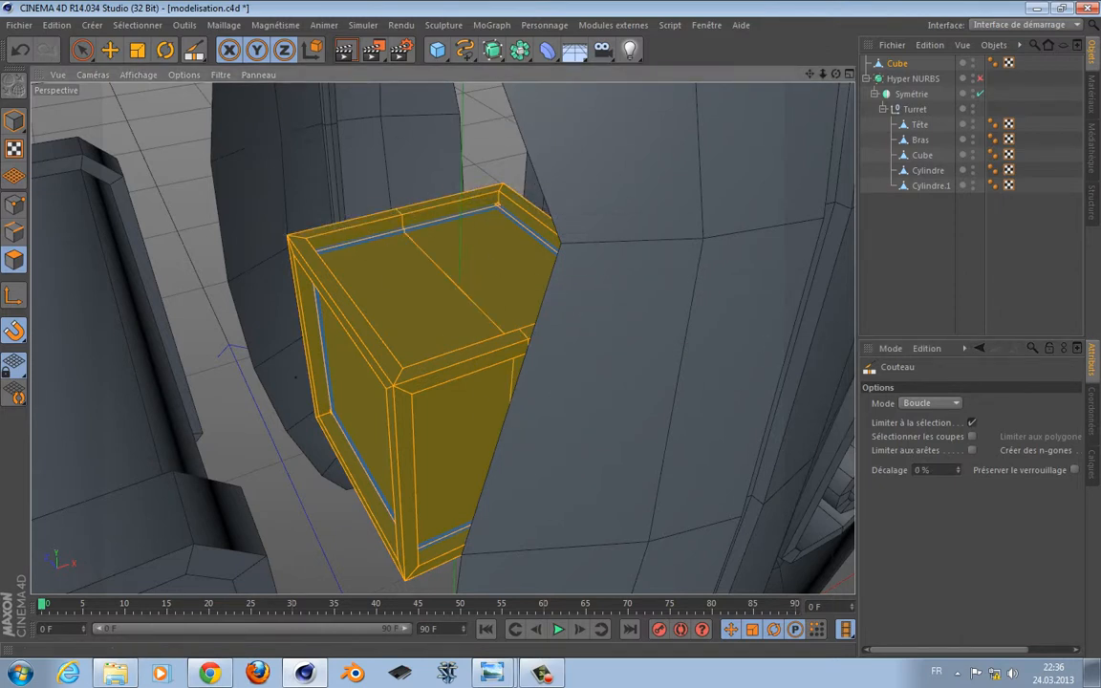
Delete the points of the cube's positive-X half in the front view and place the cube in the Turret group below Cylindre.1
key(F5)
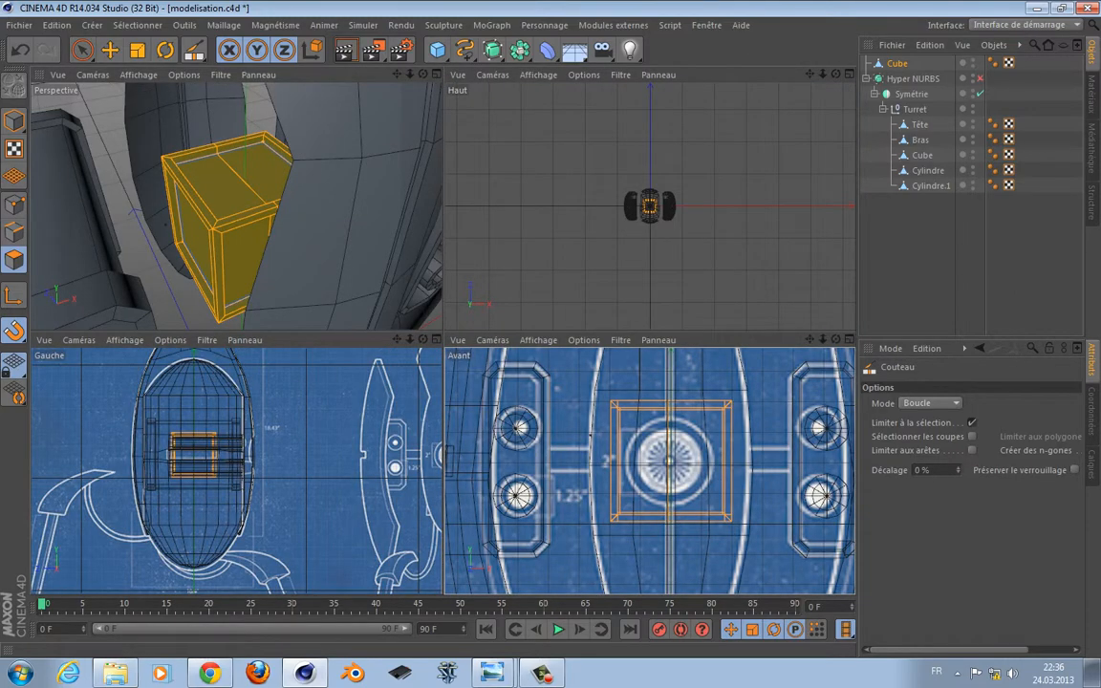
key(F4)
drag(82, 50, 144, 71)
click(13, 204)
drag(617, 130, 505, 444)
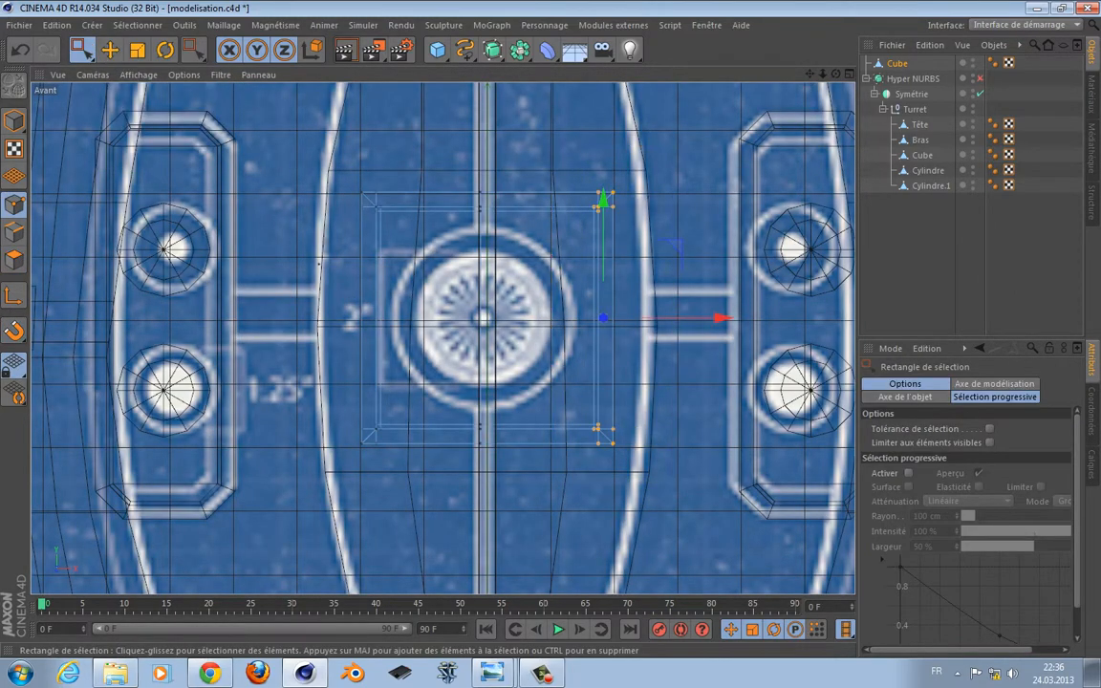
key(Delete)
drag(896, 63, 919, 191)
Loop-select the points along the cube's open middle edge and set their X position to 0 cm
middle_click(412, 134)
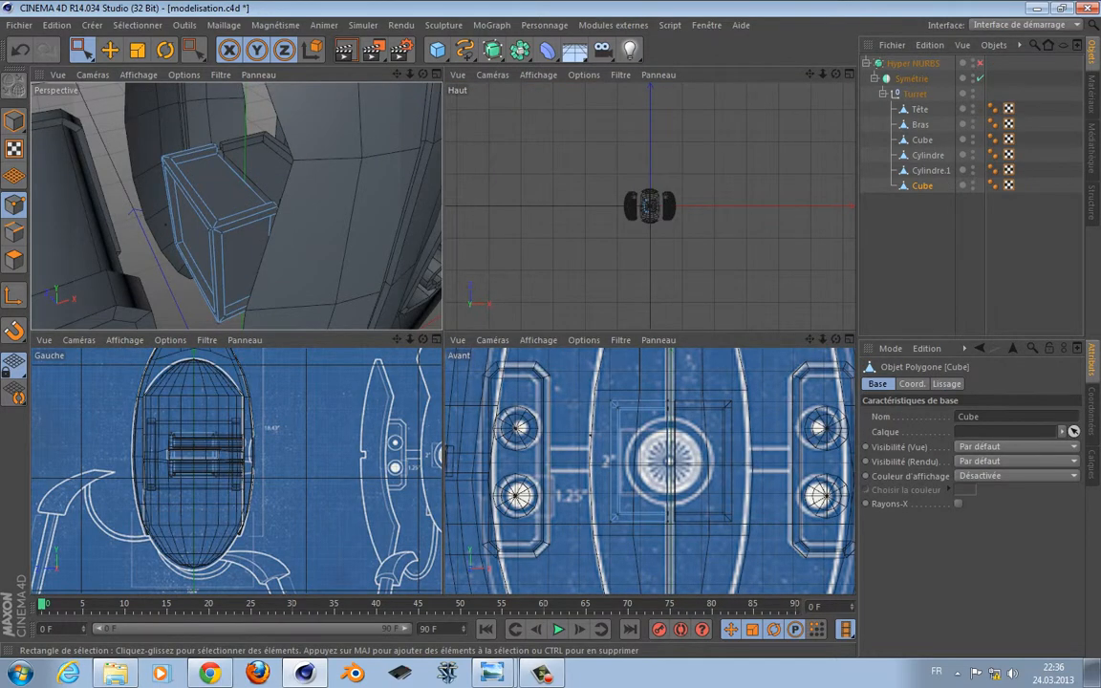
middle_click(409, 183)
scroll(409, 183, up, 2)
alt+drag(409, 183, 449, 191)
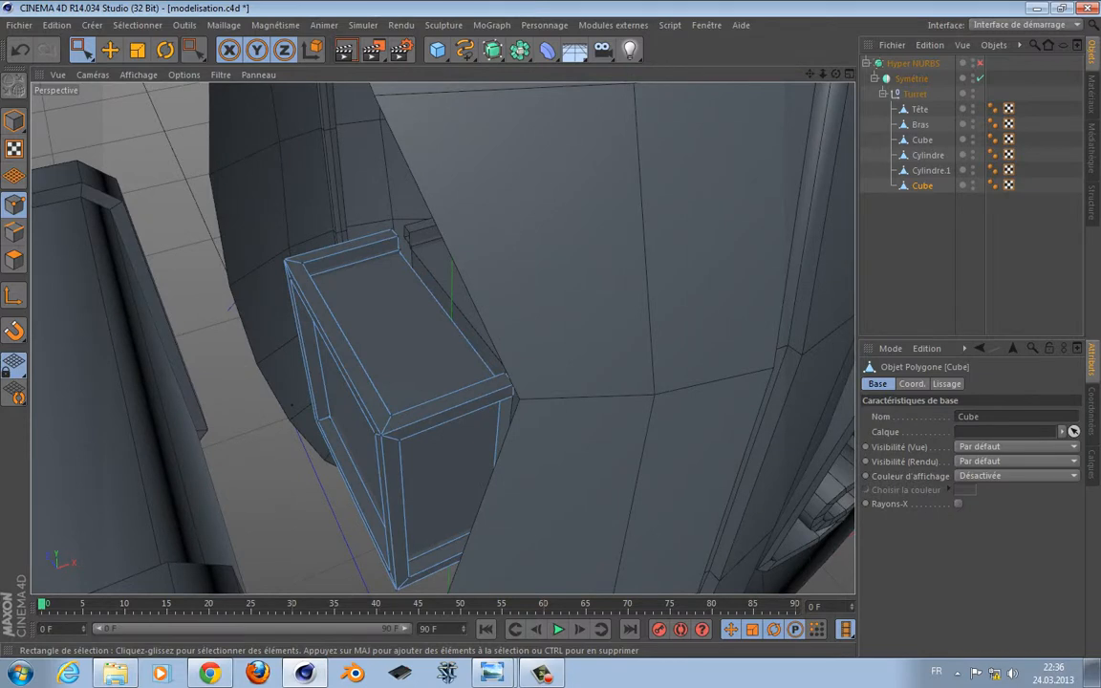
key(u)
key(l)
click(451, 312)
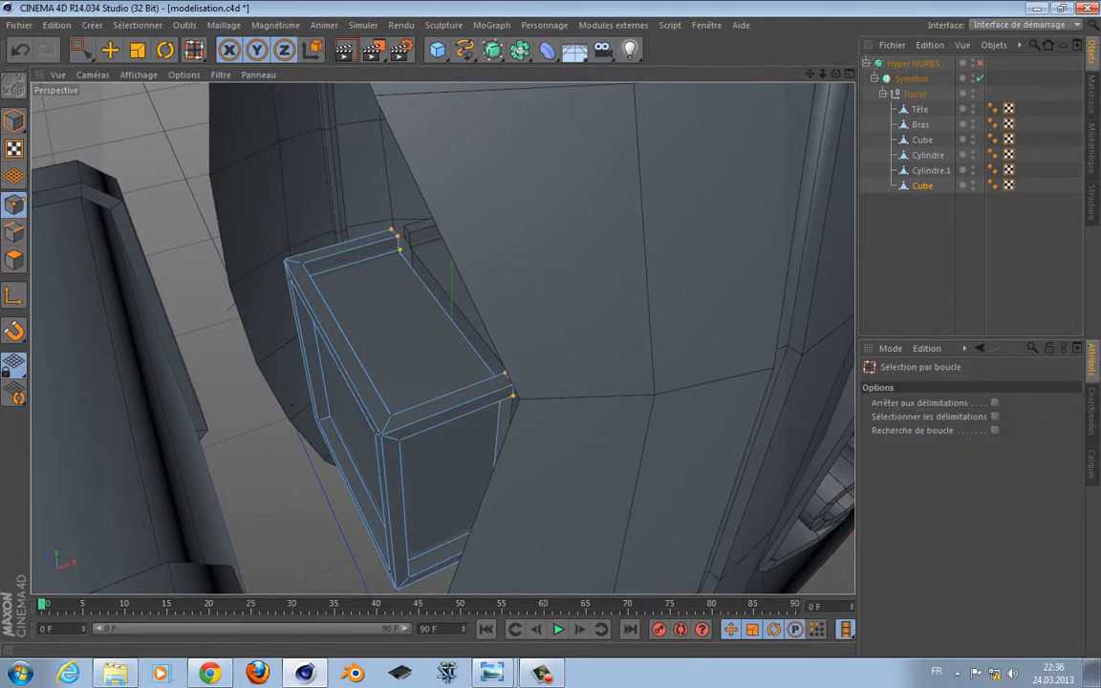
click(1090, 411)
drag(953, 367, 850, 367)
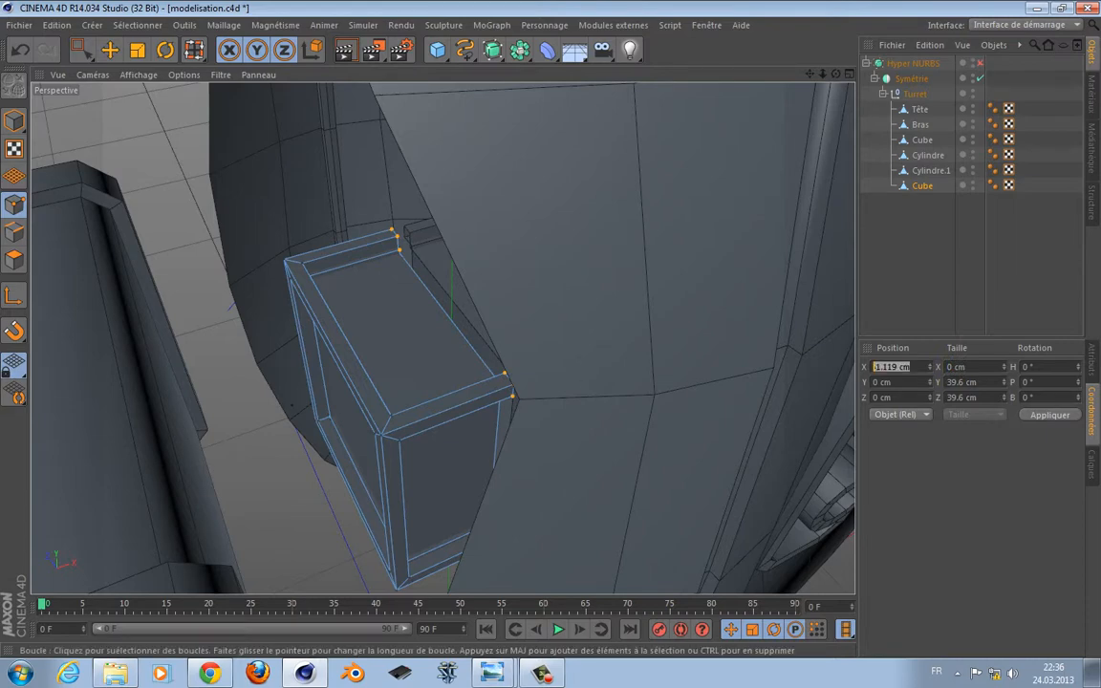
text(0)
key(Return)
Rename the halved inner cube in the Turret group as Ventre
alt+drag(625, 272, 625, 200)
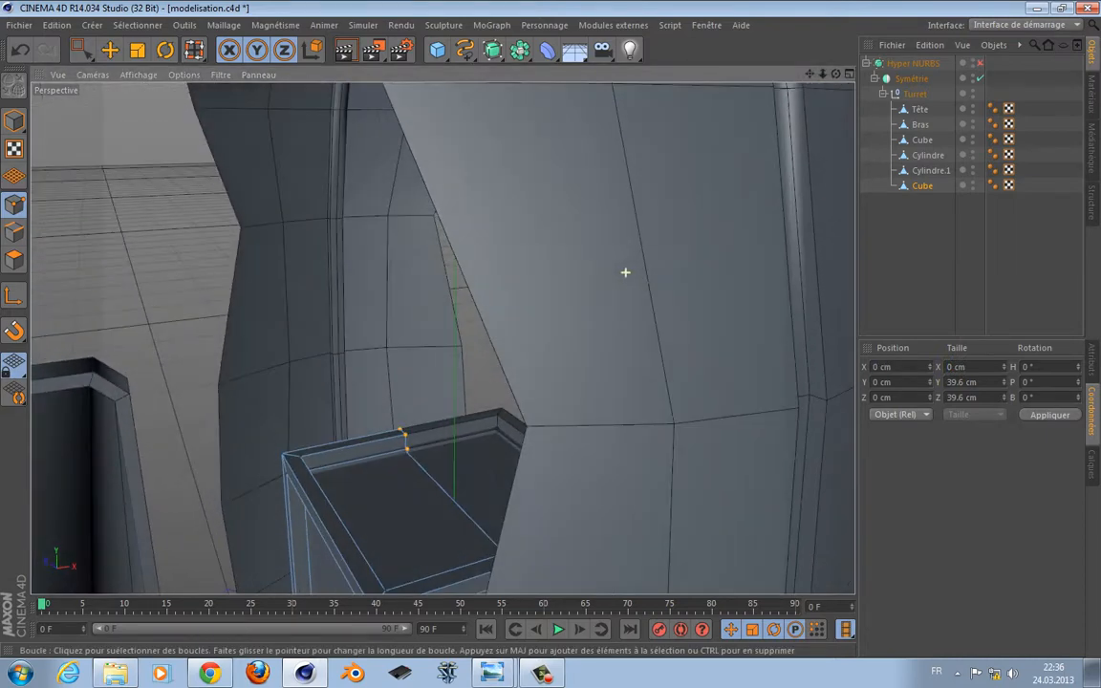
scroll(631, 218, down, 3)
double_click(923, 185)
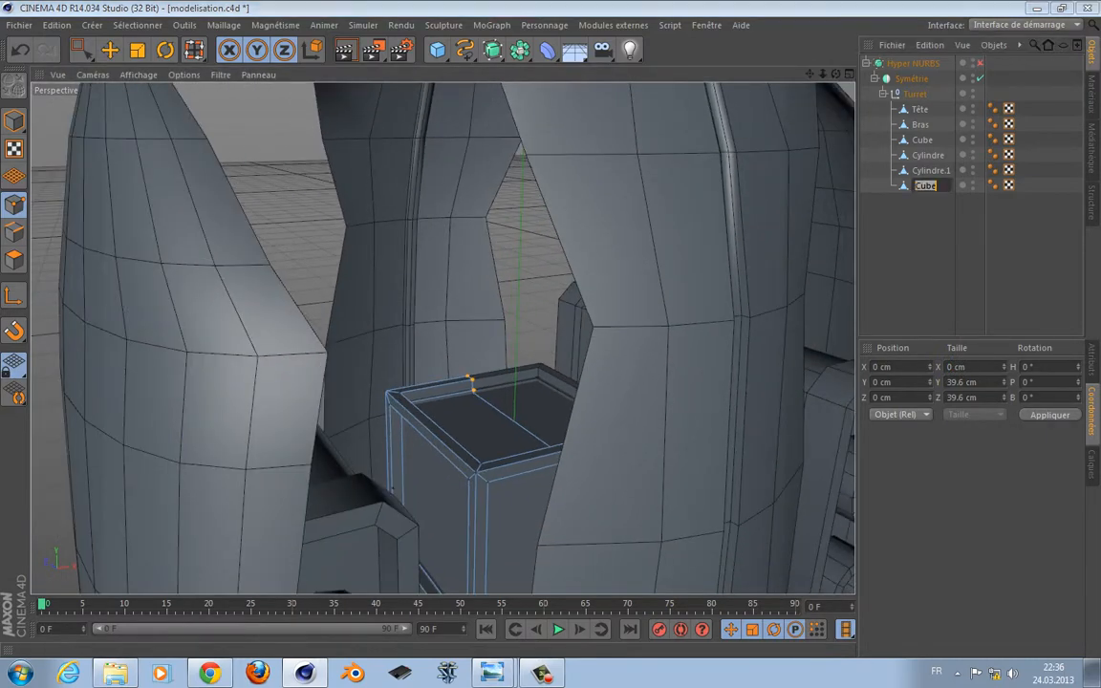
text(Ventre)
key(Return)
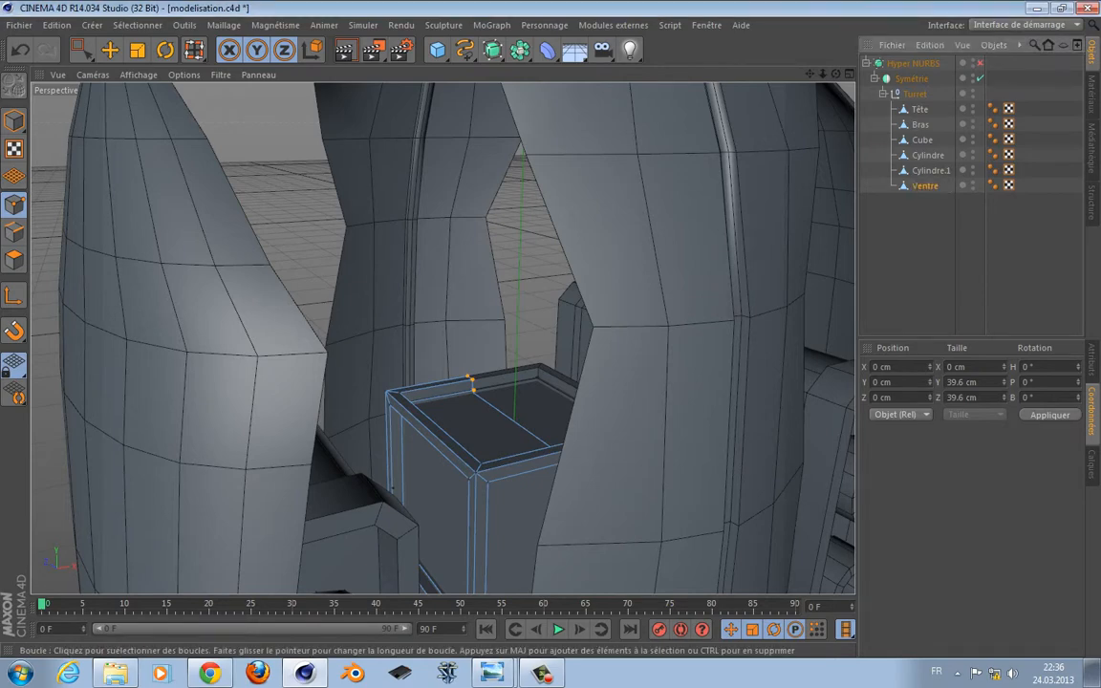
Rename the Cylindre.1 gun barrel as Gun top
scroll(448, 211, down, 5)
scroll(484, 211, up, 2)
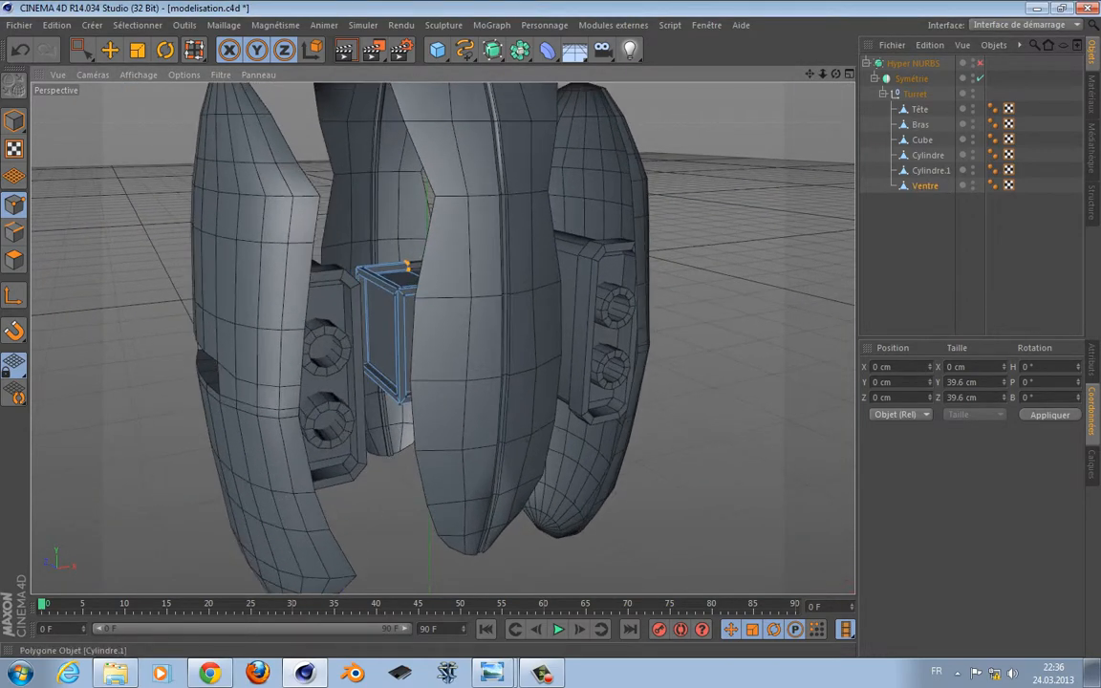
click(926, 155)
double_click(931, 170)
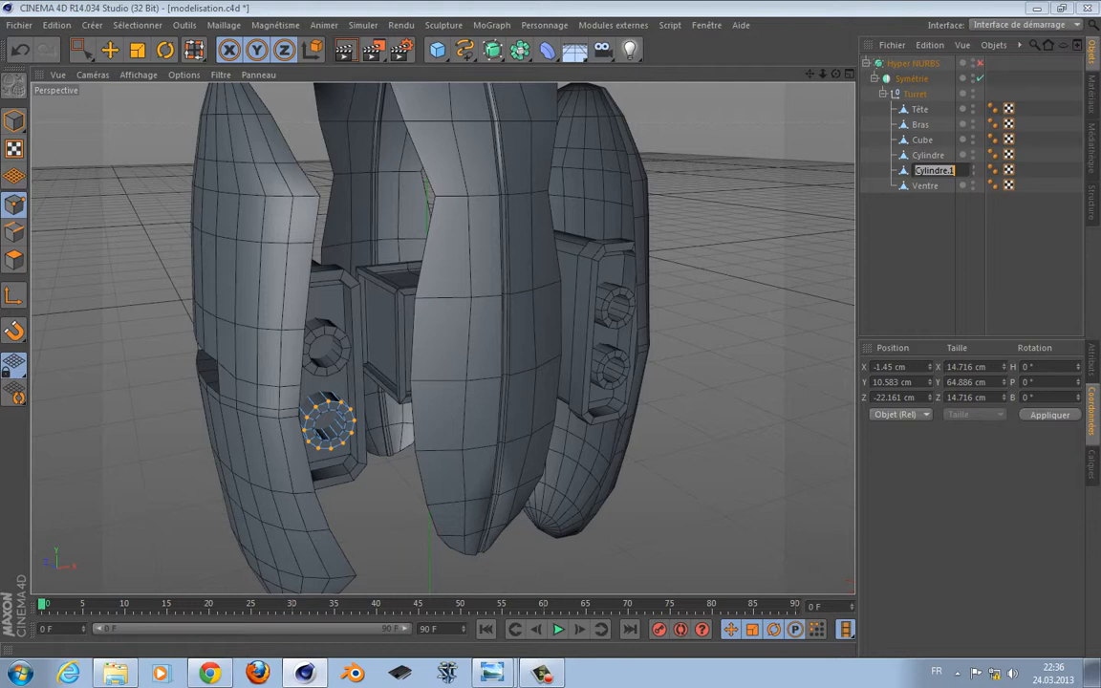
text(Gun top)
key(Return)
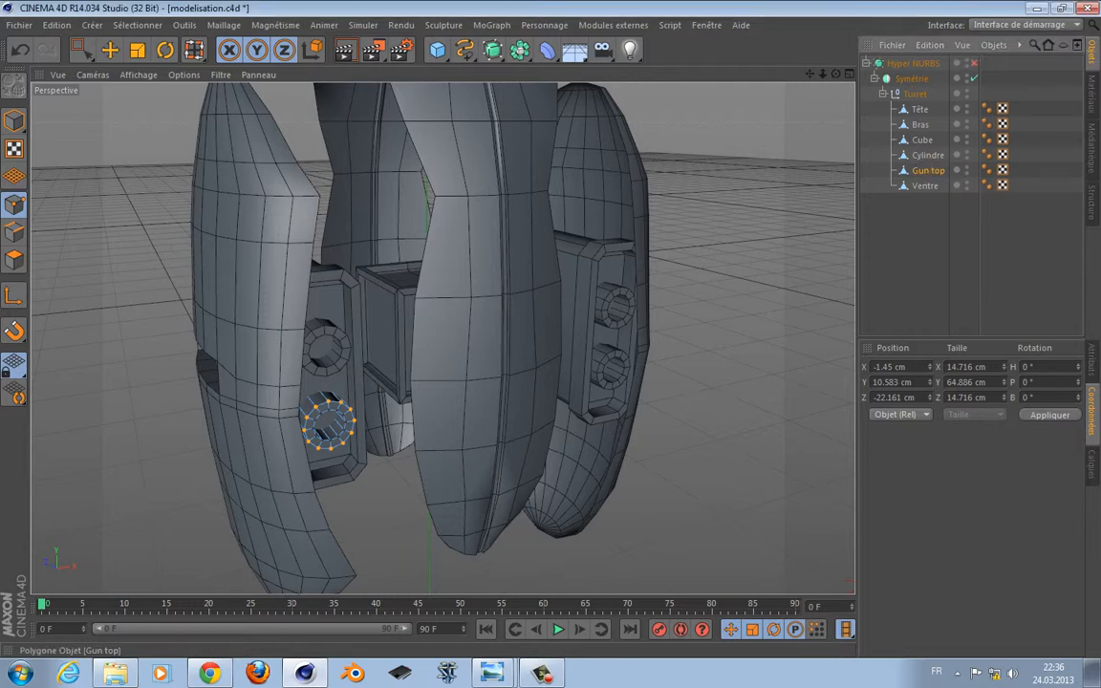
Change the lower gun barrel's name to Gun bot
click(926, 155)
click(928, 170)
double_click(928, 170)
double_click(934, 170)
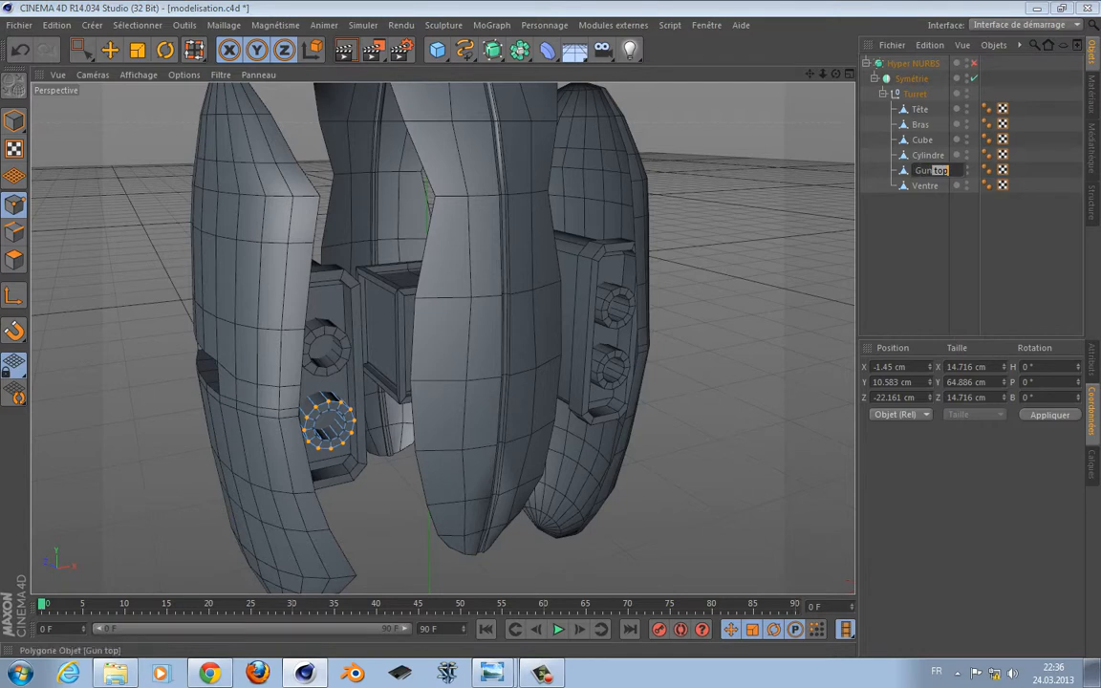
text(bot)
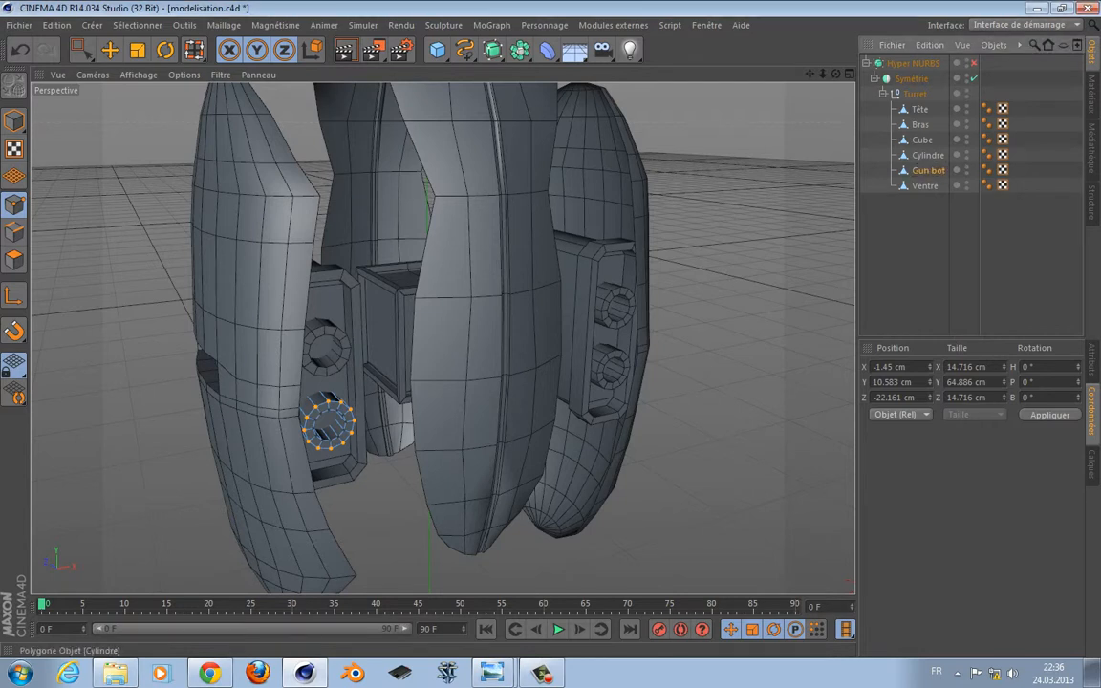
Rename the upper gun barrel Cylindre as Gun top
click(929, 155)
text(Gun)
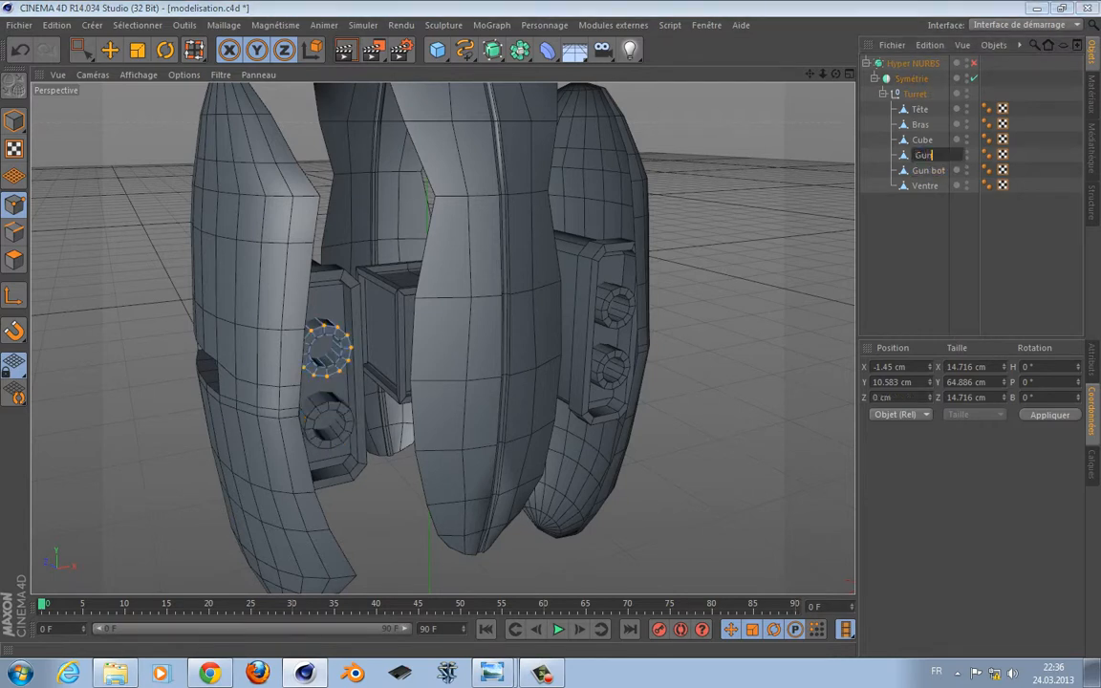
text( tpo)
key(Return)
double_click(929, 154)
text(top)
key(Return)
Rename the Cube that houses the two gun barrels as Boitier gun
click(922, 139)
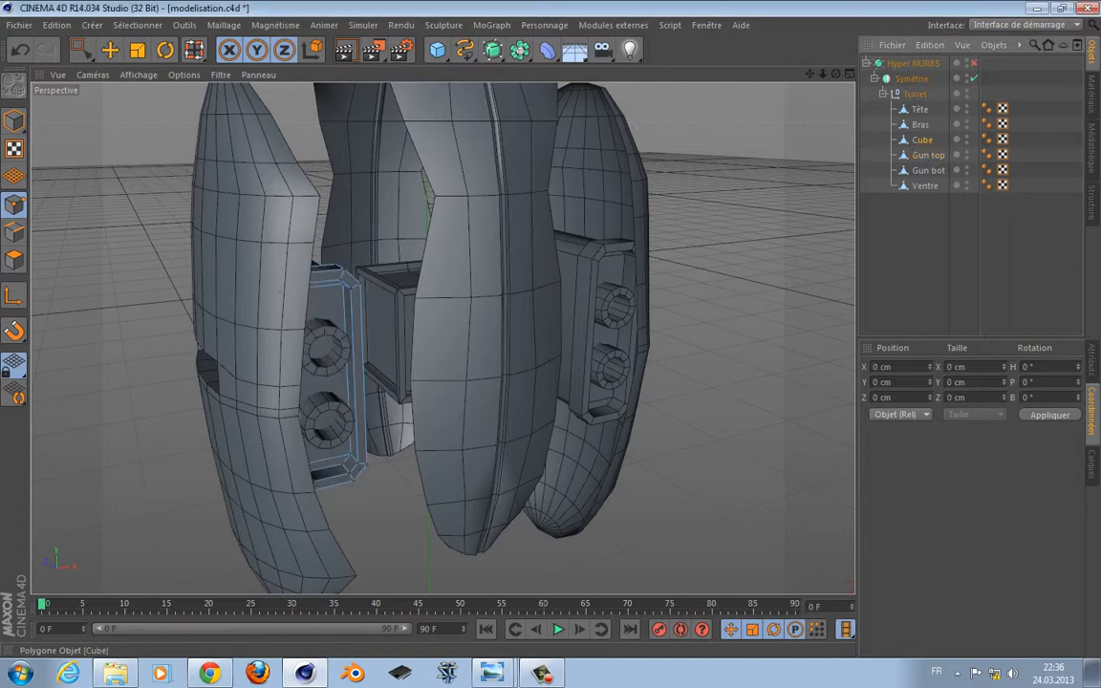
double_click(922, 139)
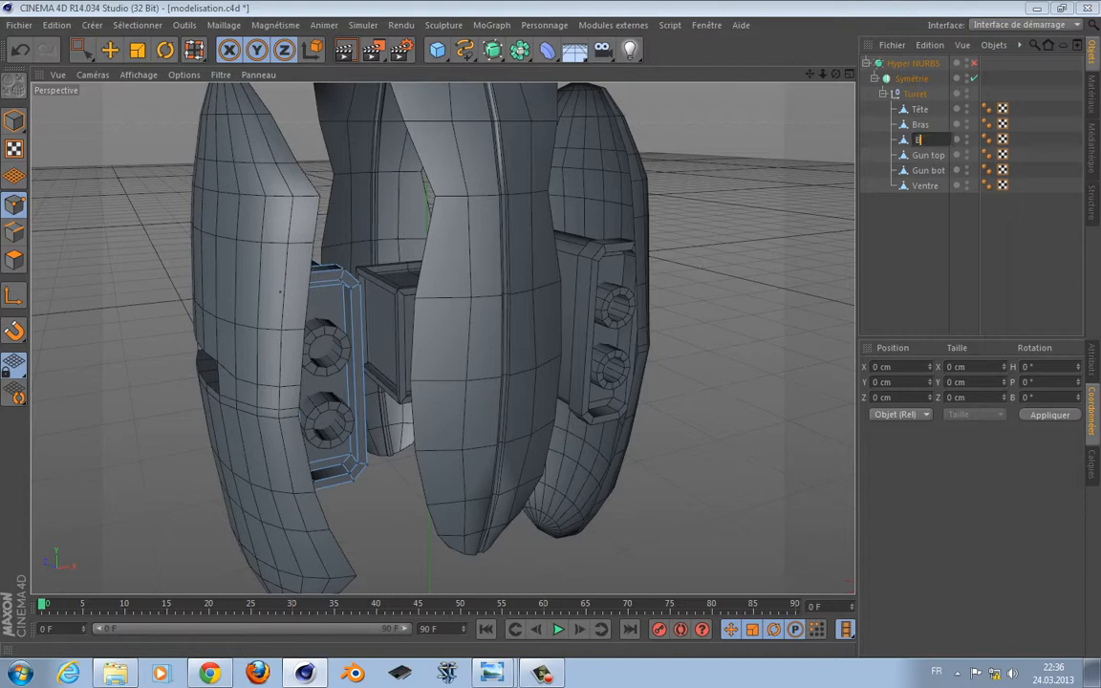
text(Boitier gun)
key(Return)
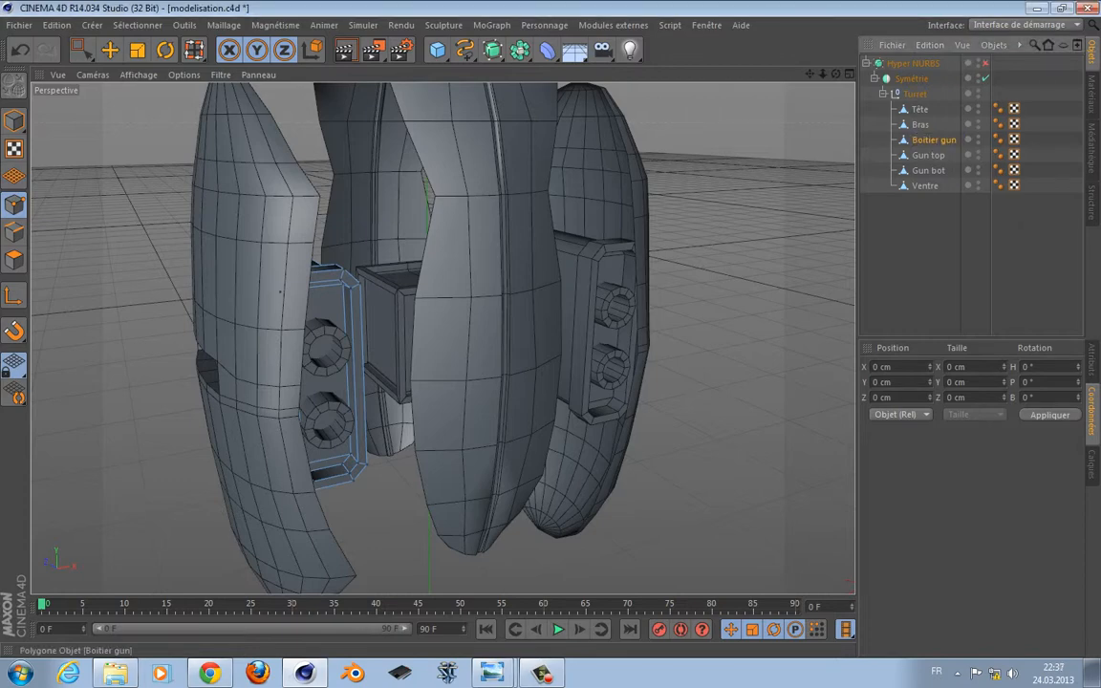
Select the turret's central Tête mesh in the perspective view and look at it from the front
click(263, 315)
click(458, 287)
alt+drag(459, 287, 398, 305)
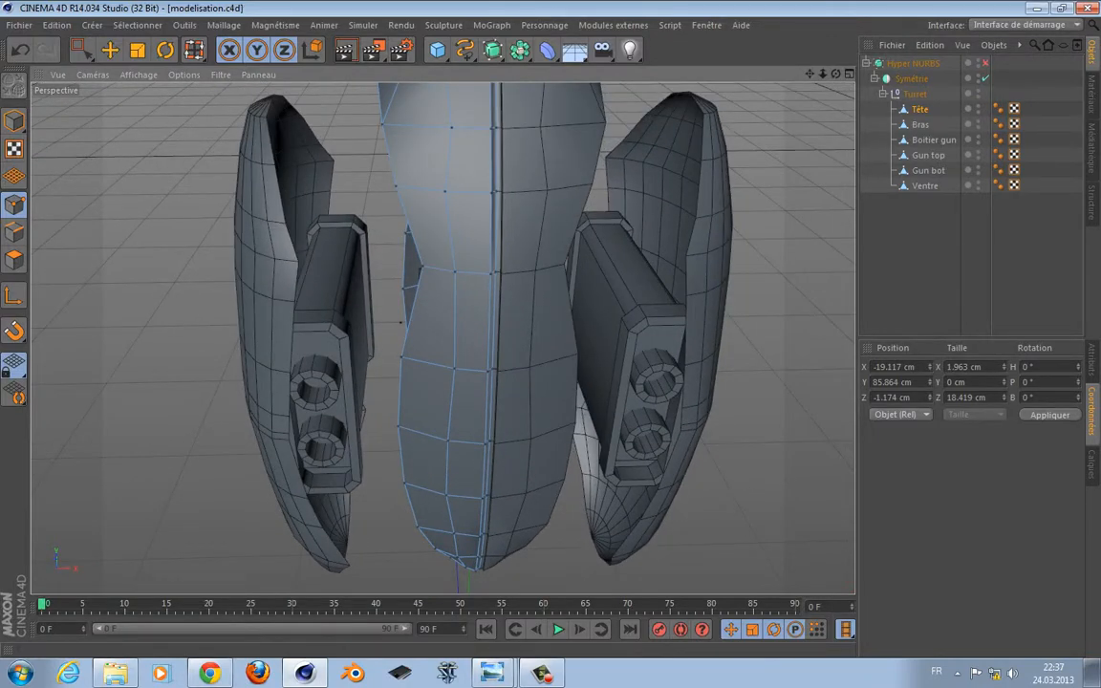